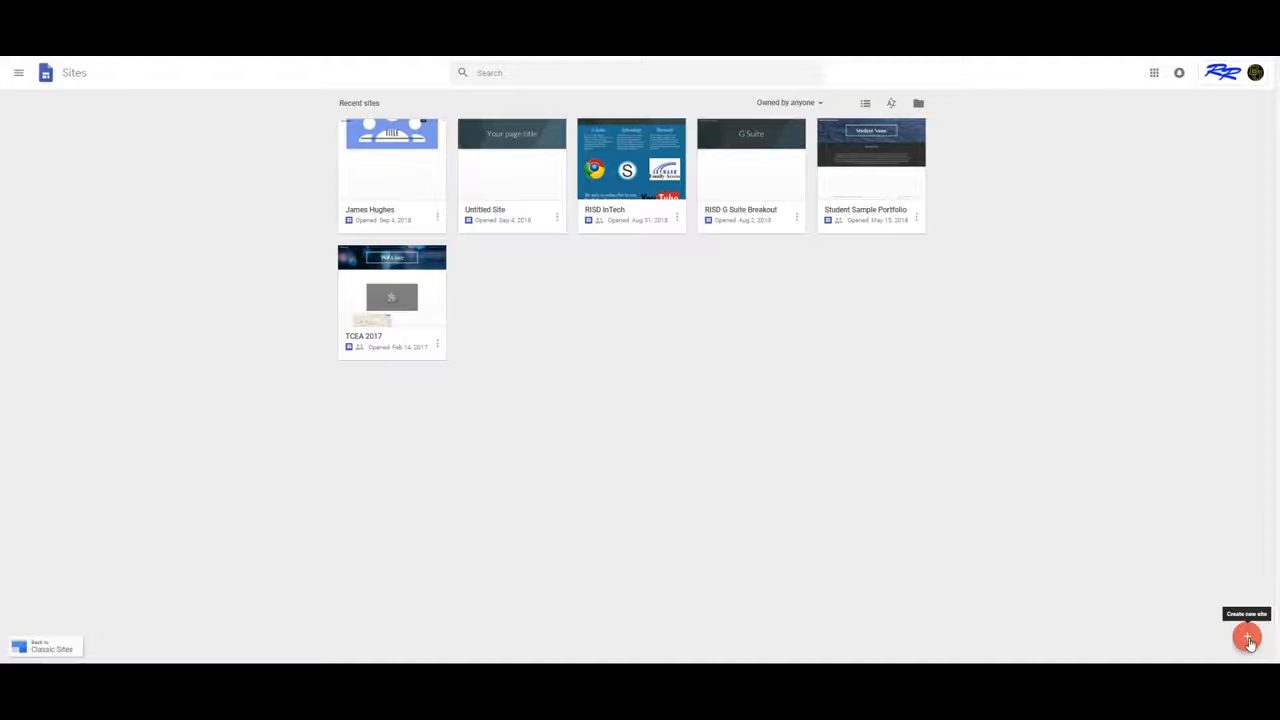
- Create a new site and name it "Student Name"
{"action": "left_click", "coordinate": [1248, 640]}
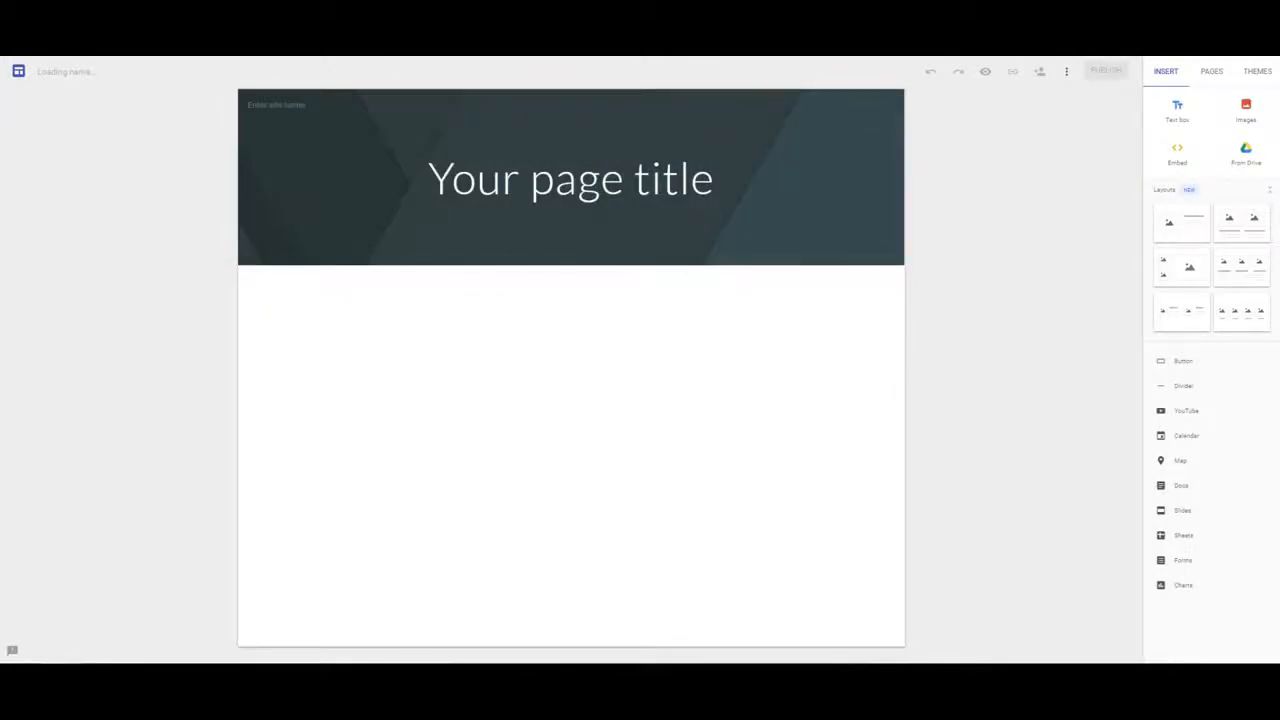
{"action": "left_click", "coordinate": [293, 108]}
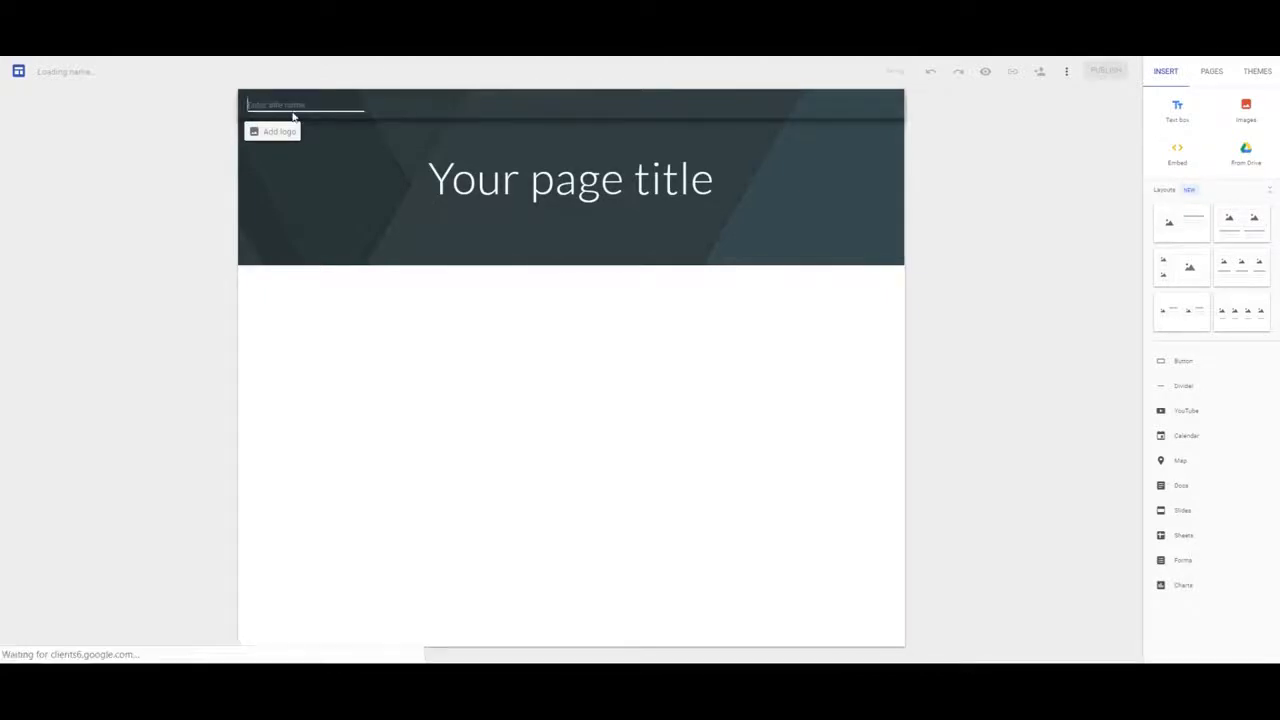
{"action": "type", "text": "Student Nam"}
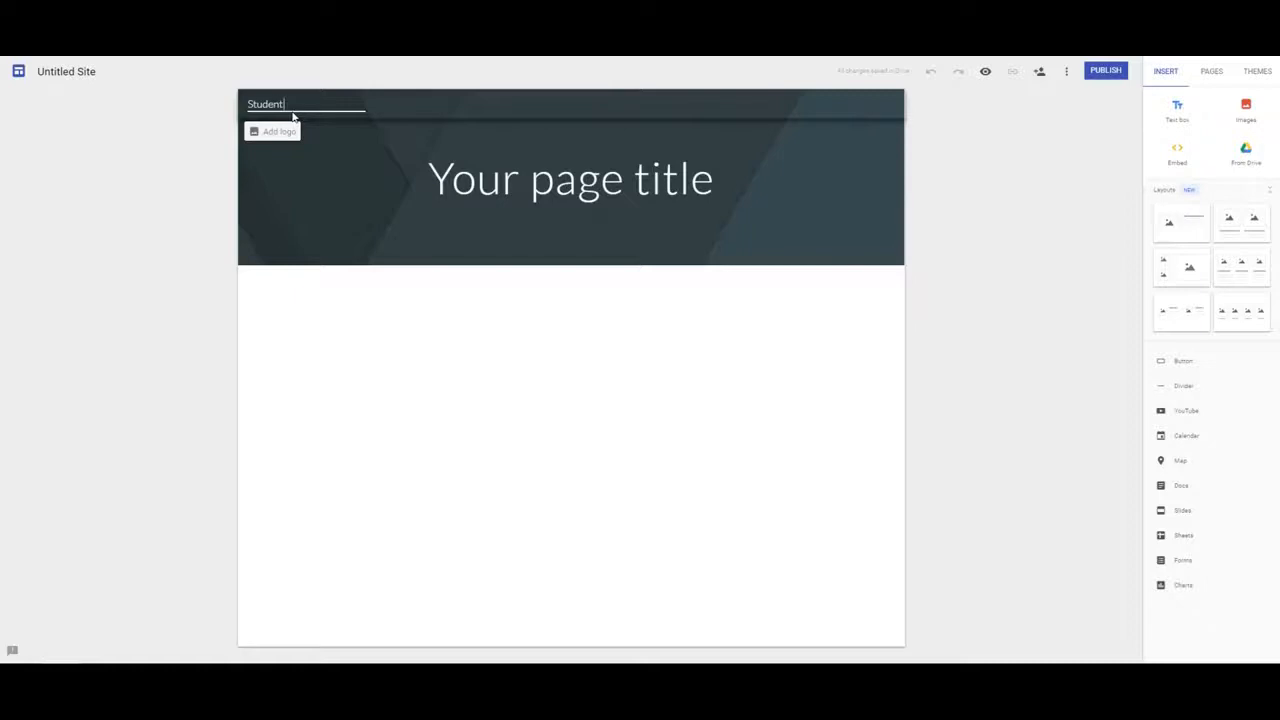
{"action": "left_click", "coordinate": [371, 151]}
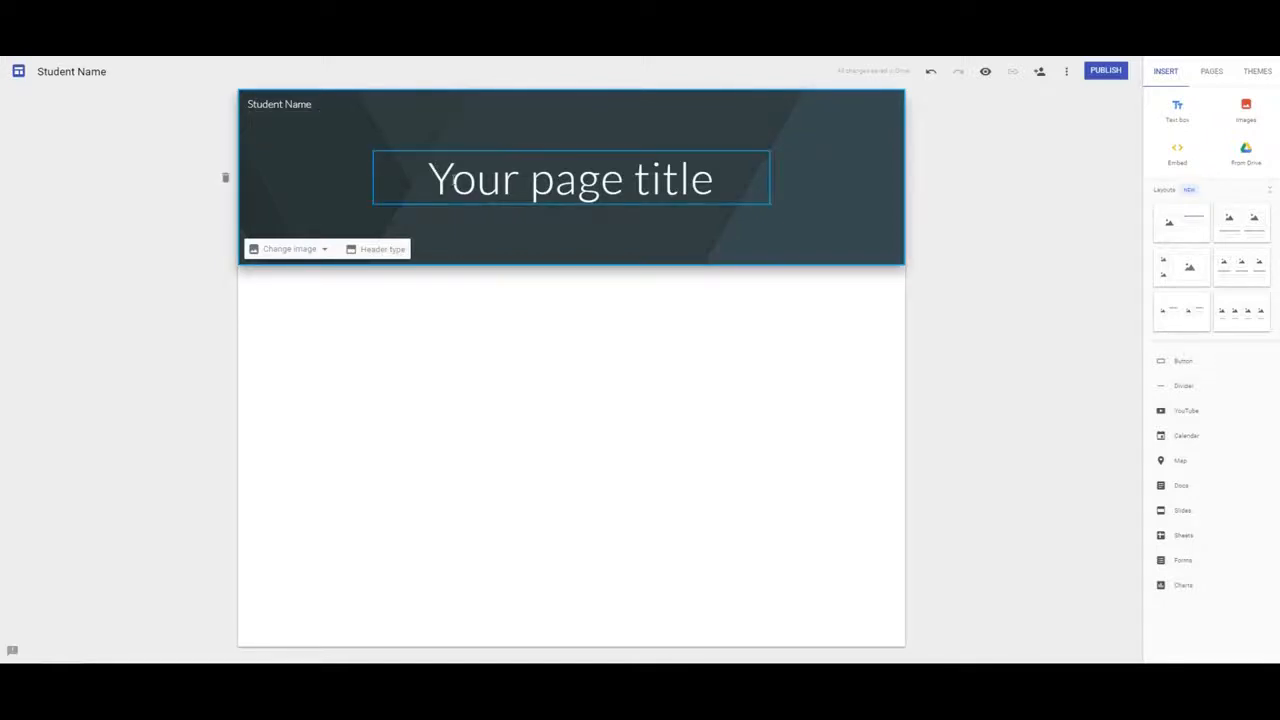
- Replace the home page's placeholder title with "Portfolio"
{"action": "left_click", "coordinate": [455, 182]}
{"action": "type", "text": "Portfi"}
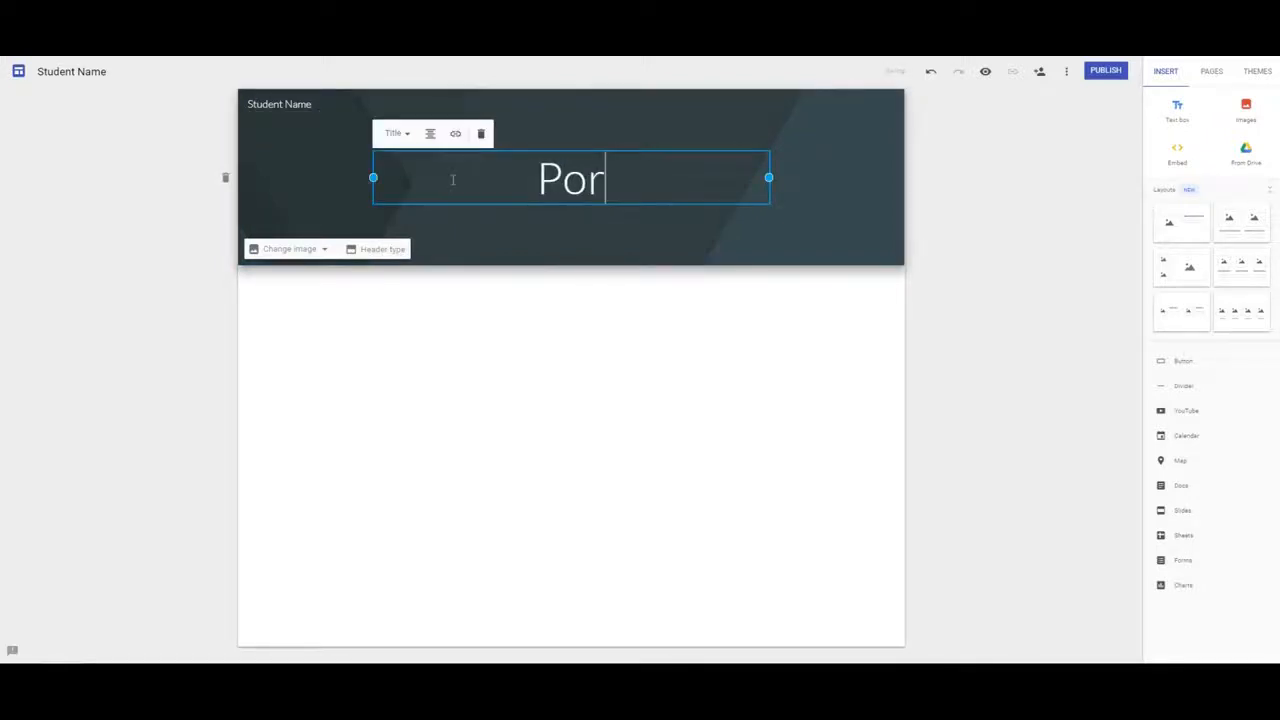
{"action": "key", "text": "BackSpace"}
{"action": "type", "text": "olio"}
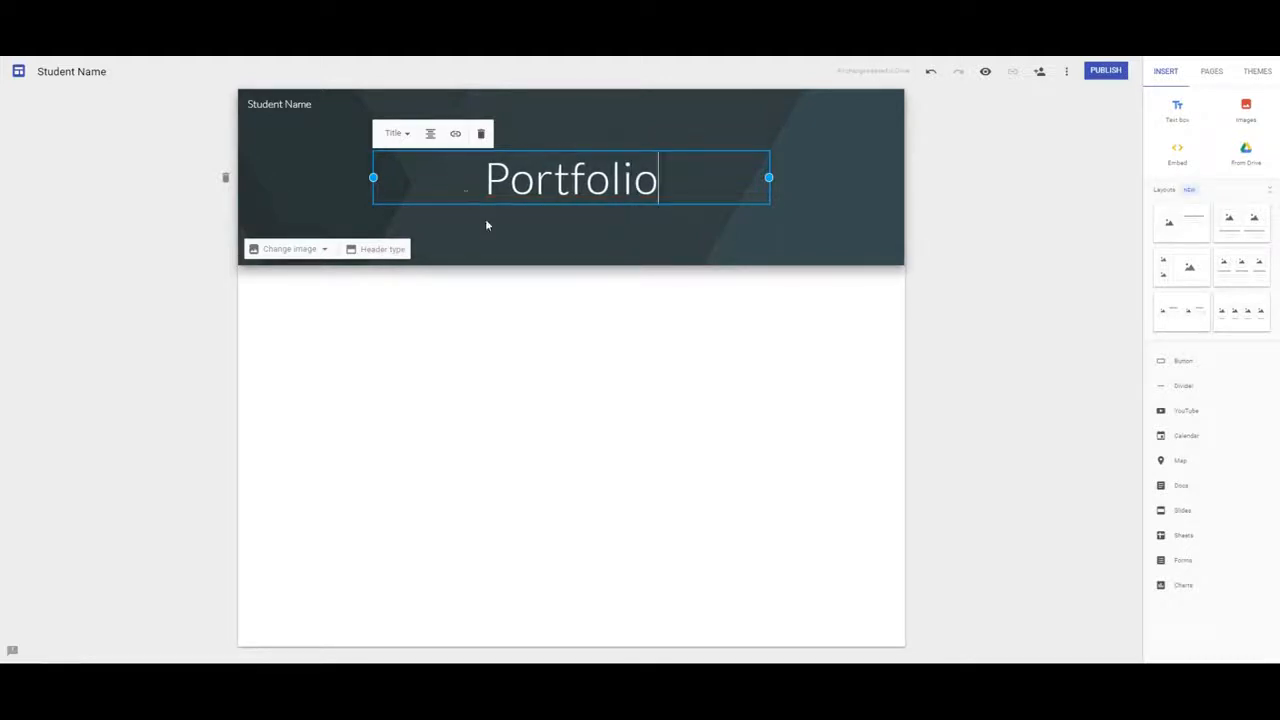
{"action": "left_click", "coordinate": [484, 217]}
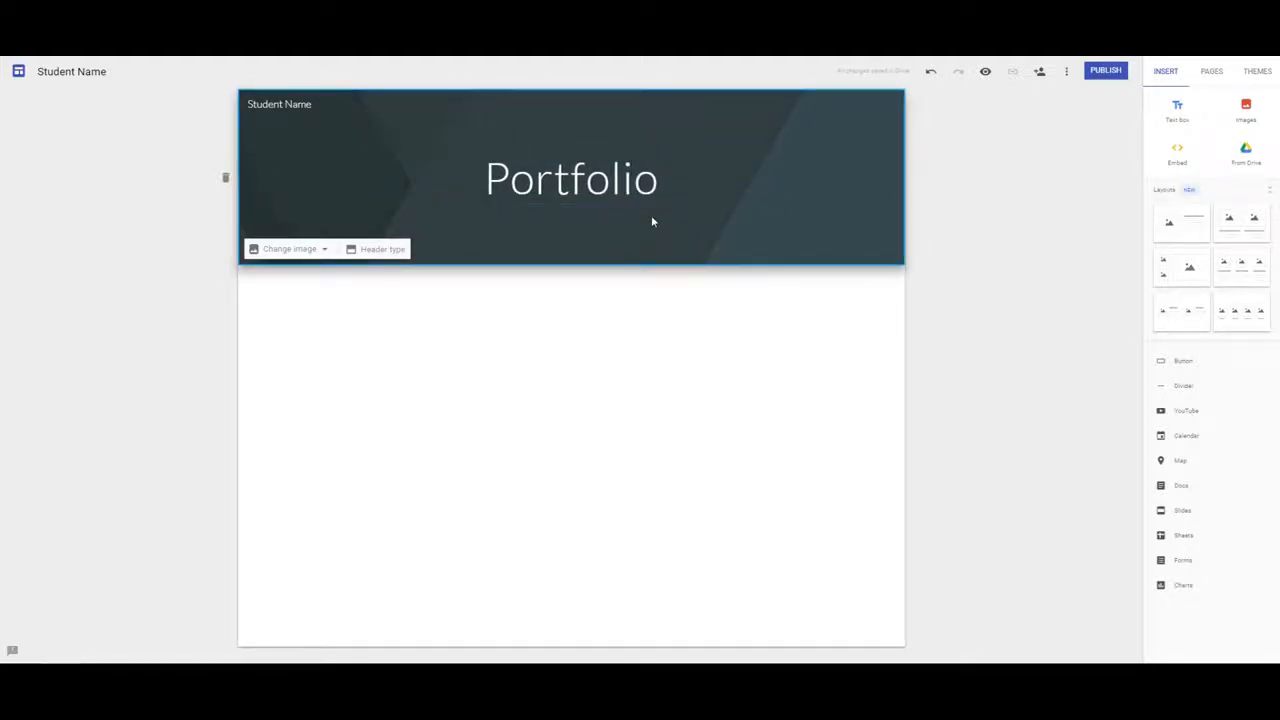
- Change the home page's header type to Cover
{"action": "left_click", "coordinate": [356, 252]}
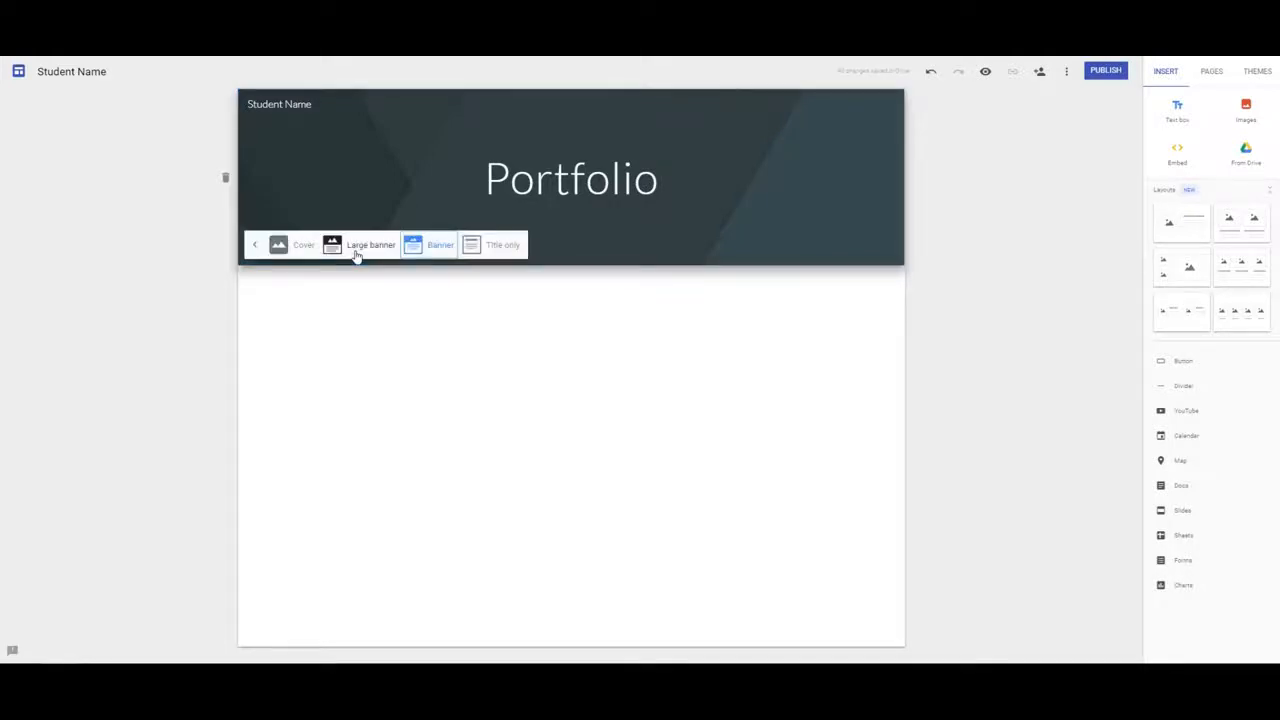
{"action": "left_click", "coordinate": [302, 245]}
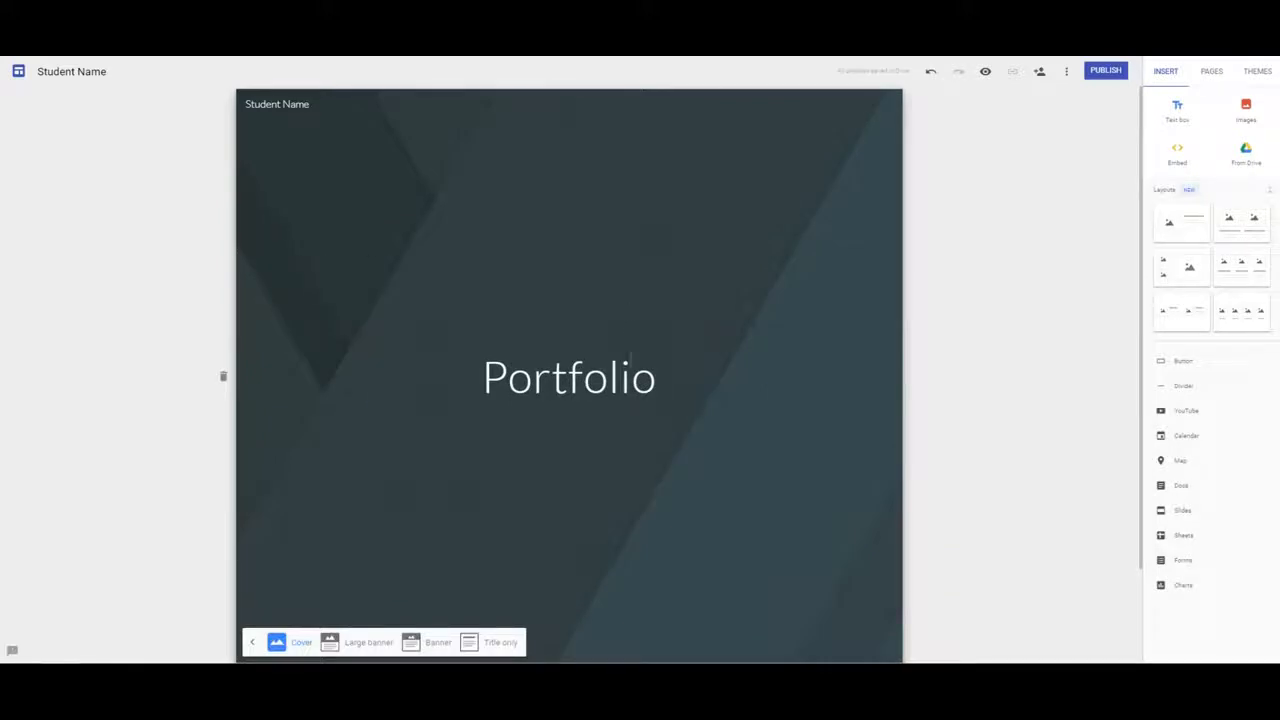
{"action": "left_click", "coordinate": [685, 476]}
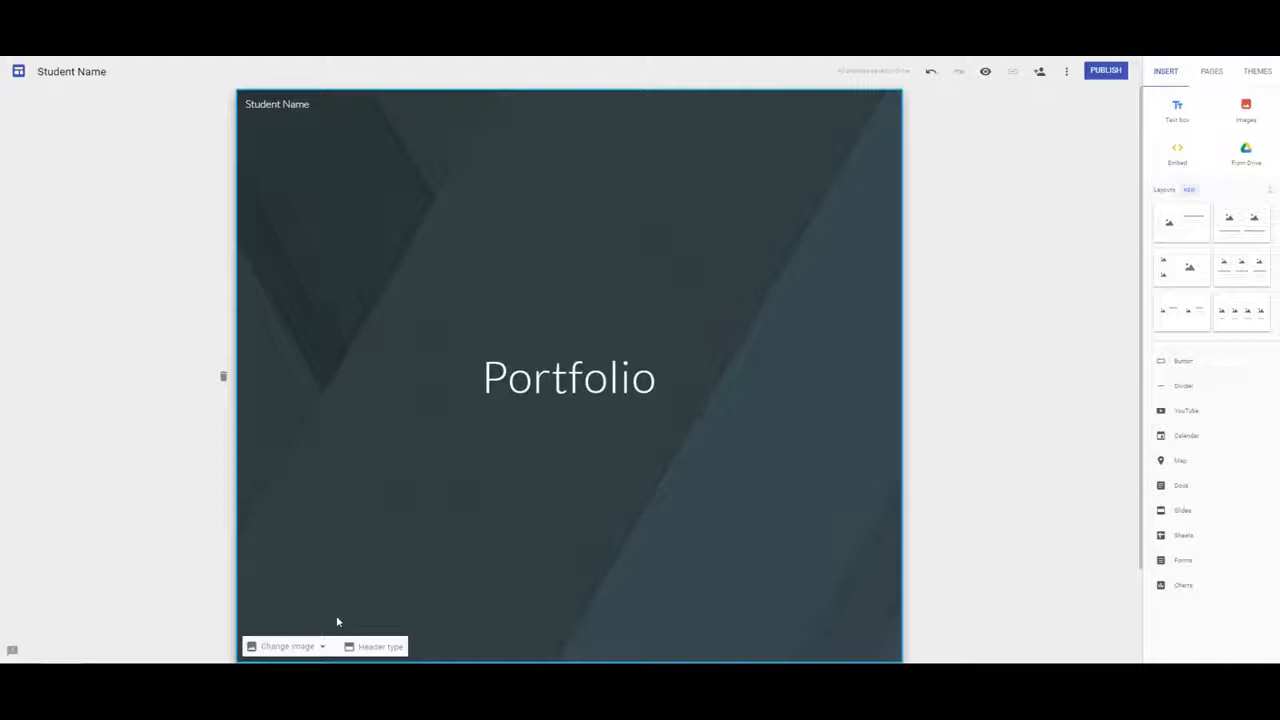
- Replace the header background with the blurred beach and sea image from the gallery
{"action": "left_click", "coordinate": [321, 649]}
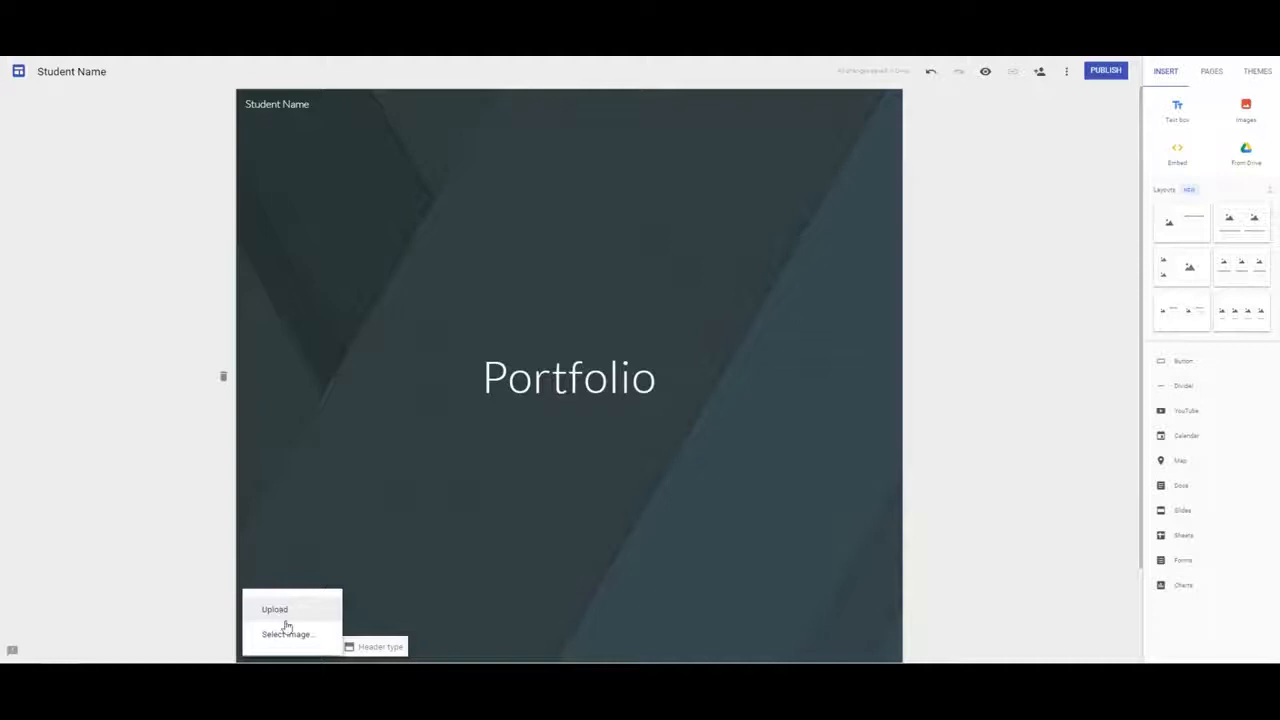
{"action": "left_click", "coordinate": [287, 636]}
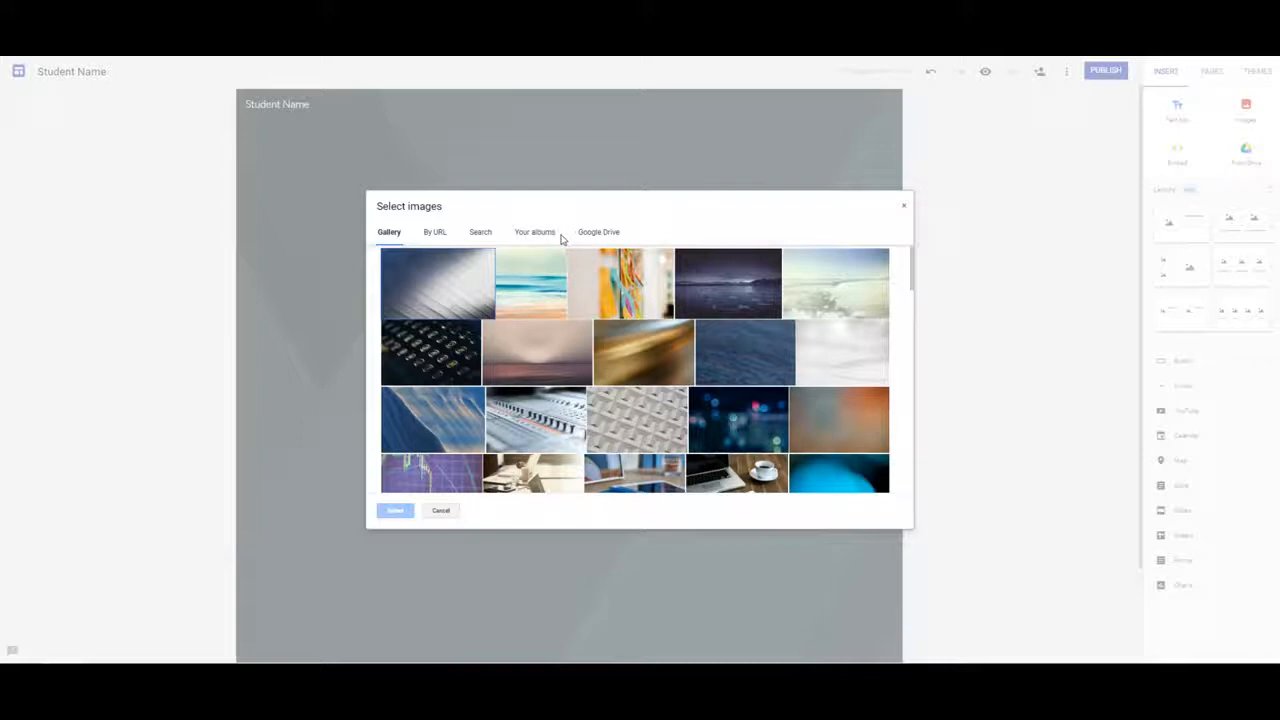
{"action": "scroll", "coordinate": [527, 350], "scroll_direction": "down", "scroll_amount": 10}
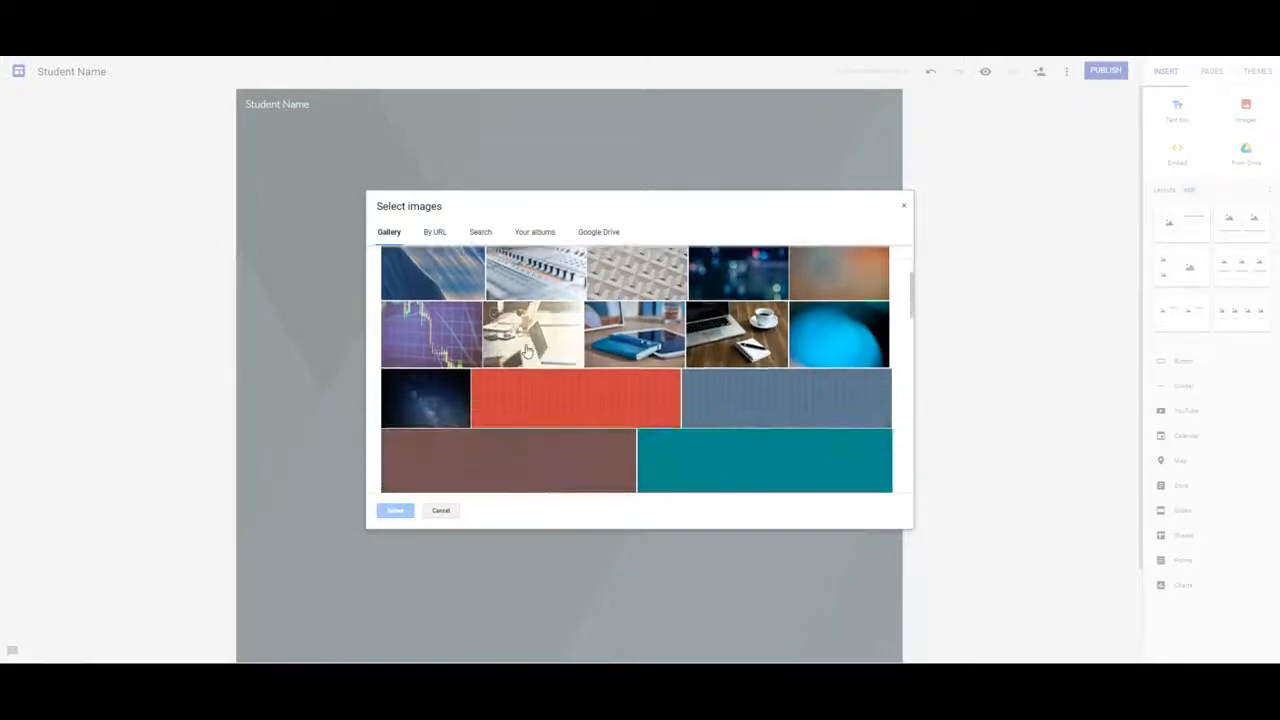
{"action": "scroll", "coordinate": [527, 350], "scroll_direction": "up", "scroll_amount": 10}
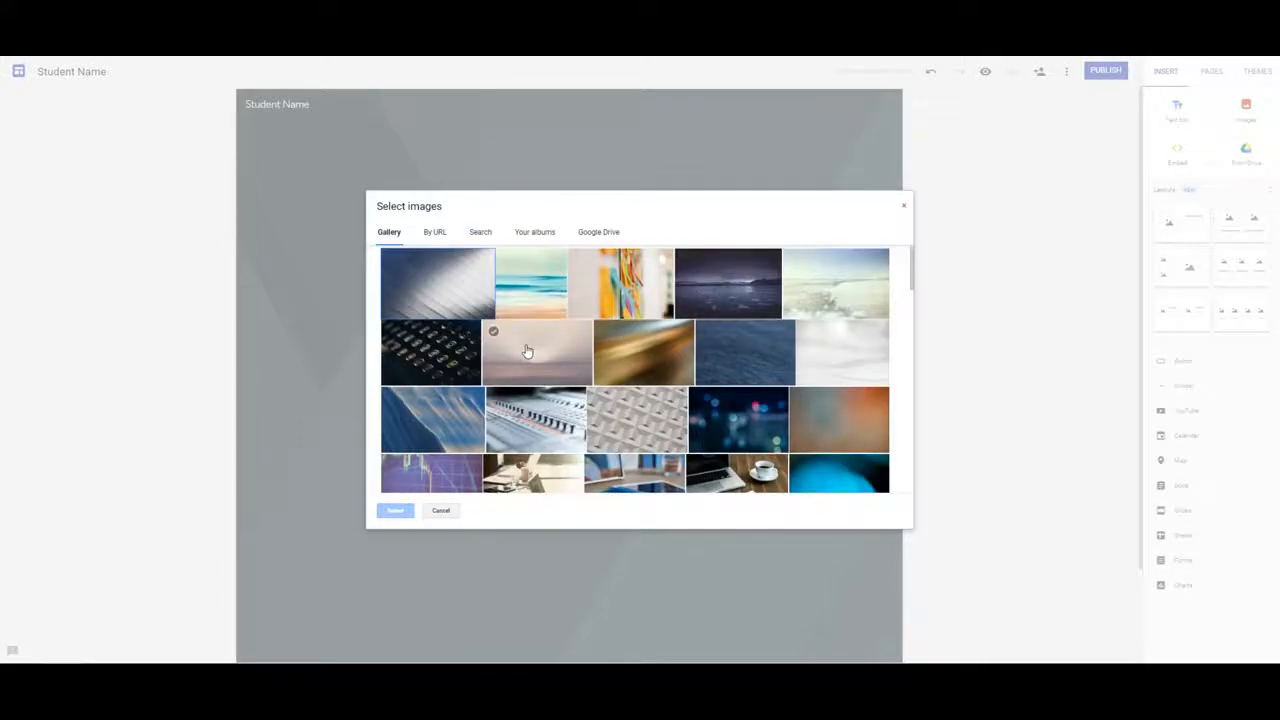
{"action": "left_click", "coordinate": [535, 290]}
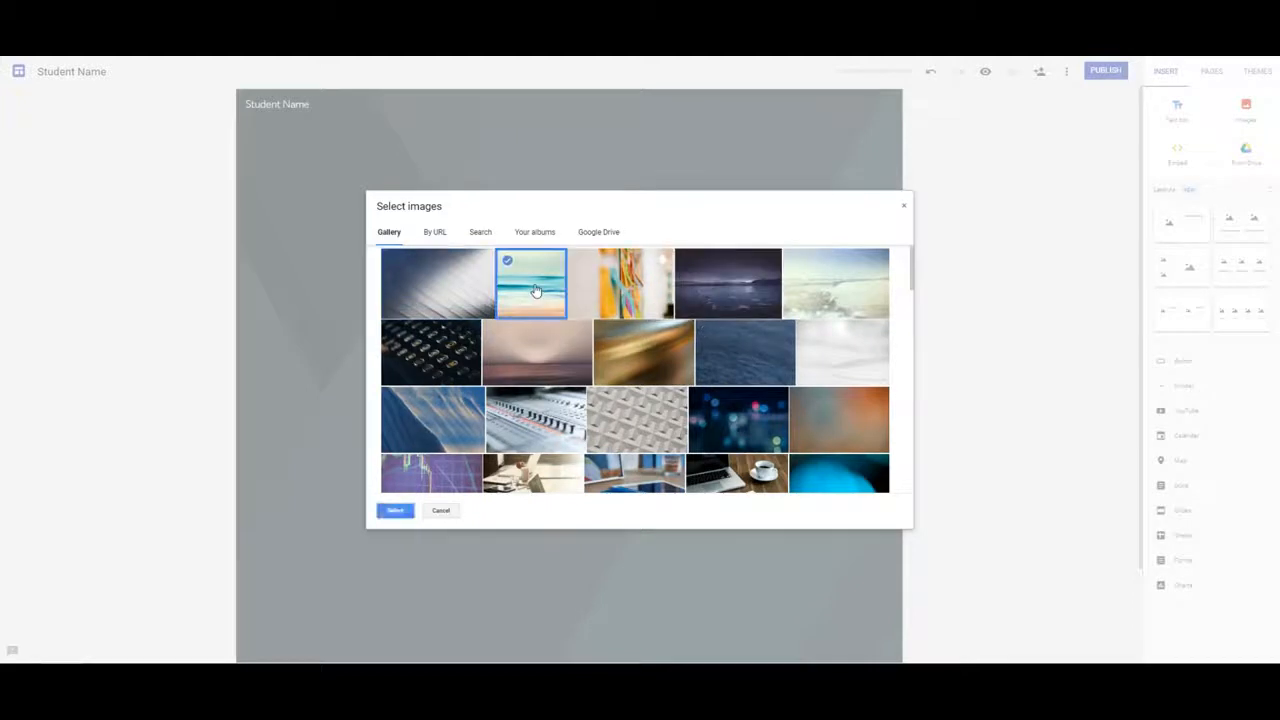
{"action": "left_click", "coordinate": [394, 511]}
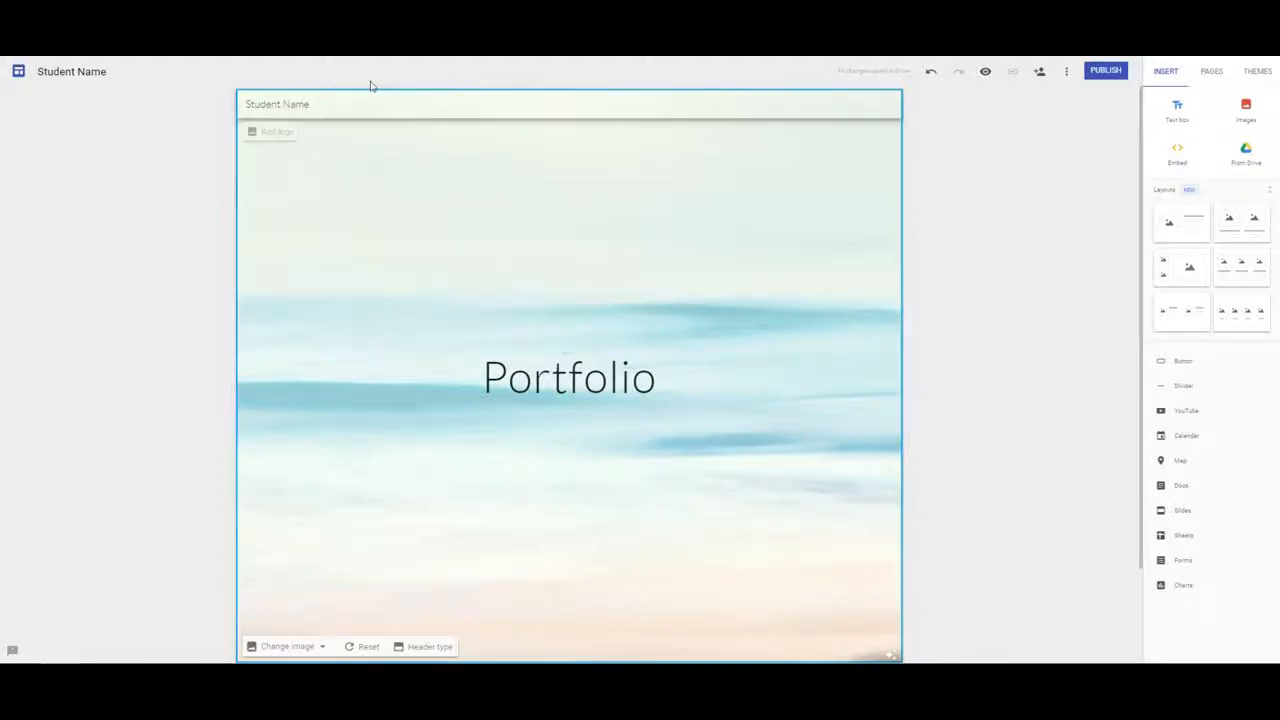
- Add the first green-and-gold BU image from the Profile photos album as the site logo
{"action": "left_click", "coordinate": [278, 133]}
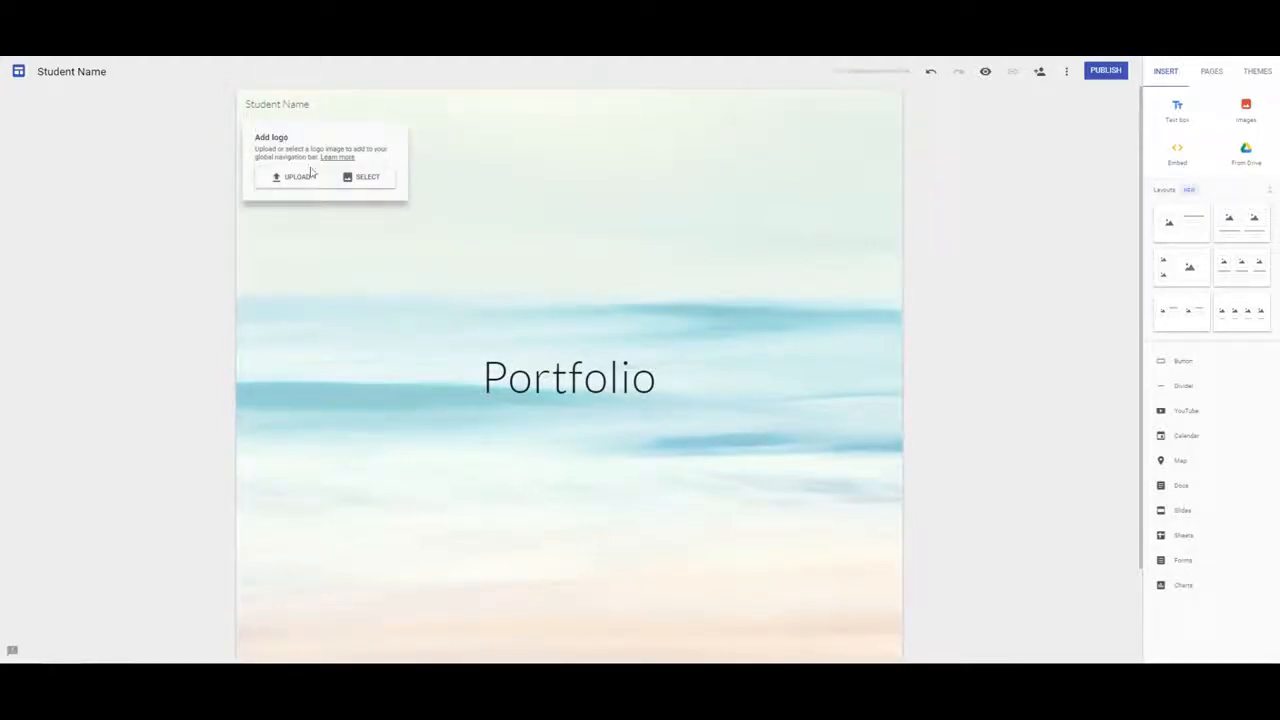
{"action": "left_click", "coordinate": [341, 178]}
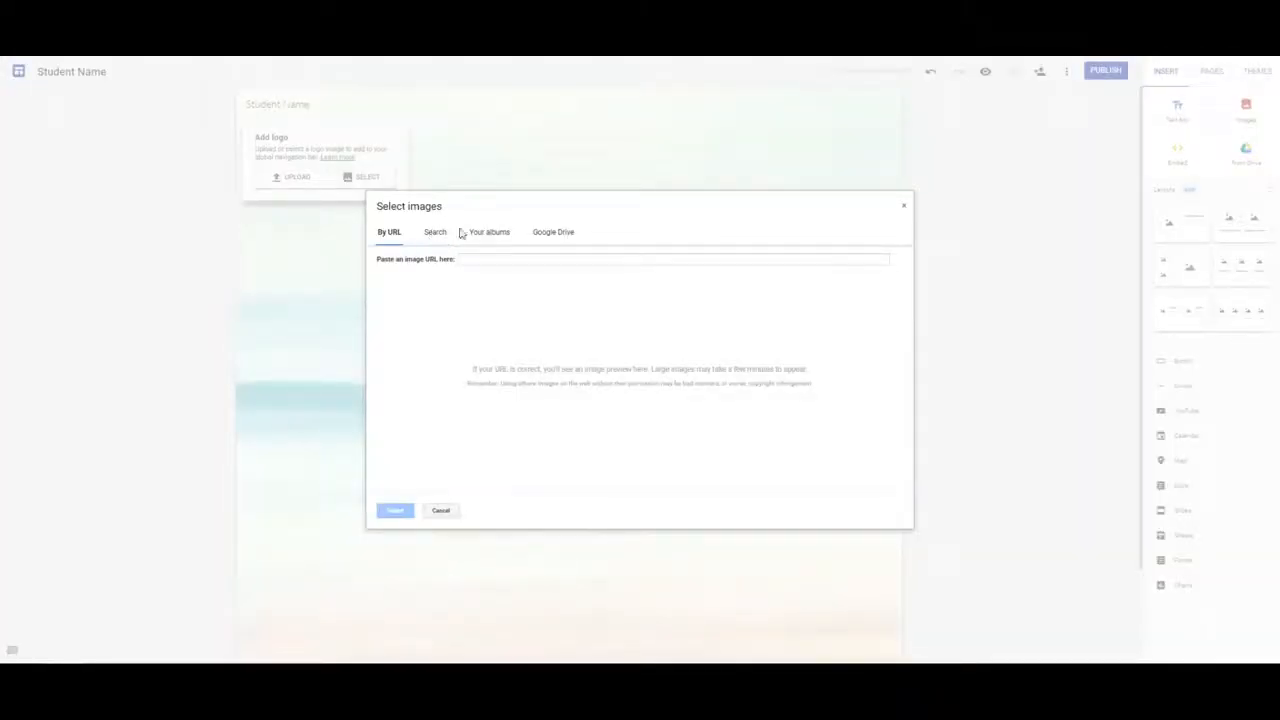
{"action": "left_click", "coordinate": [496, 236]}
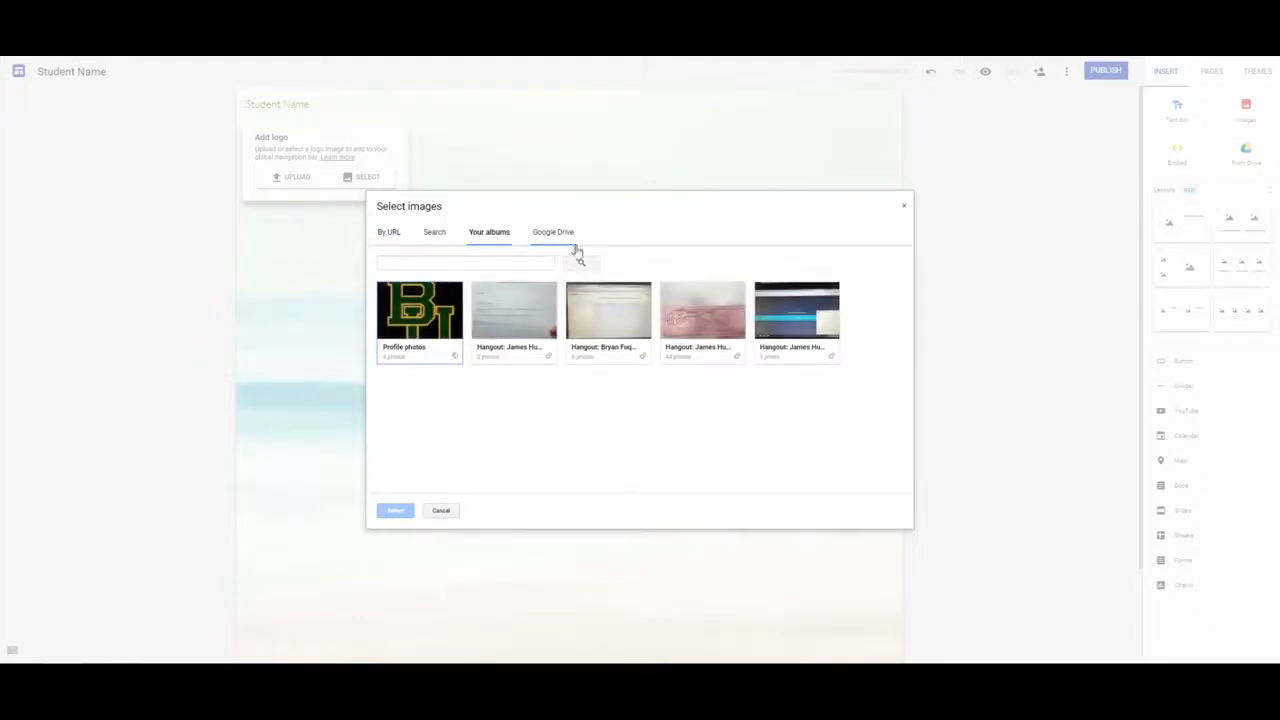
{"action": "left_click", "coordinate": [432, 312]}
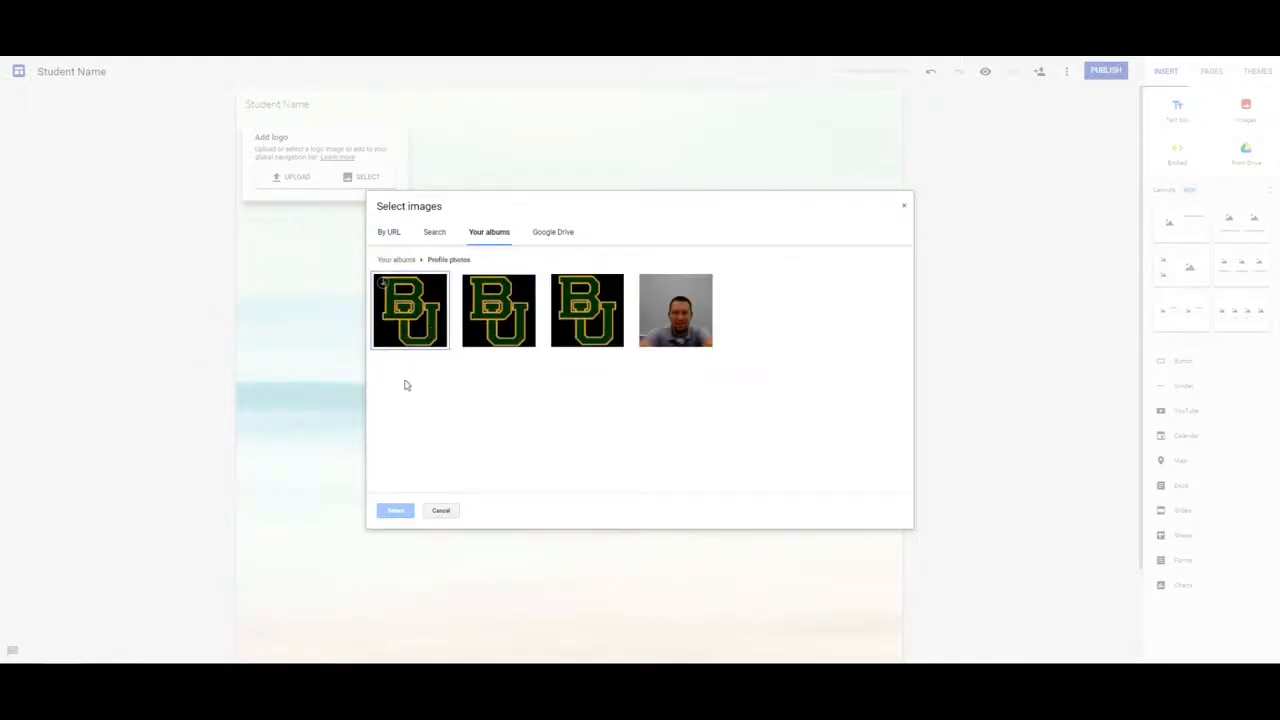
{"action": "left_click", "coordinate": [415, 345]}
{"action": "left_click", "coordinate": [396, 508]}
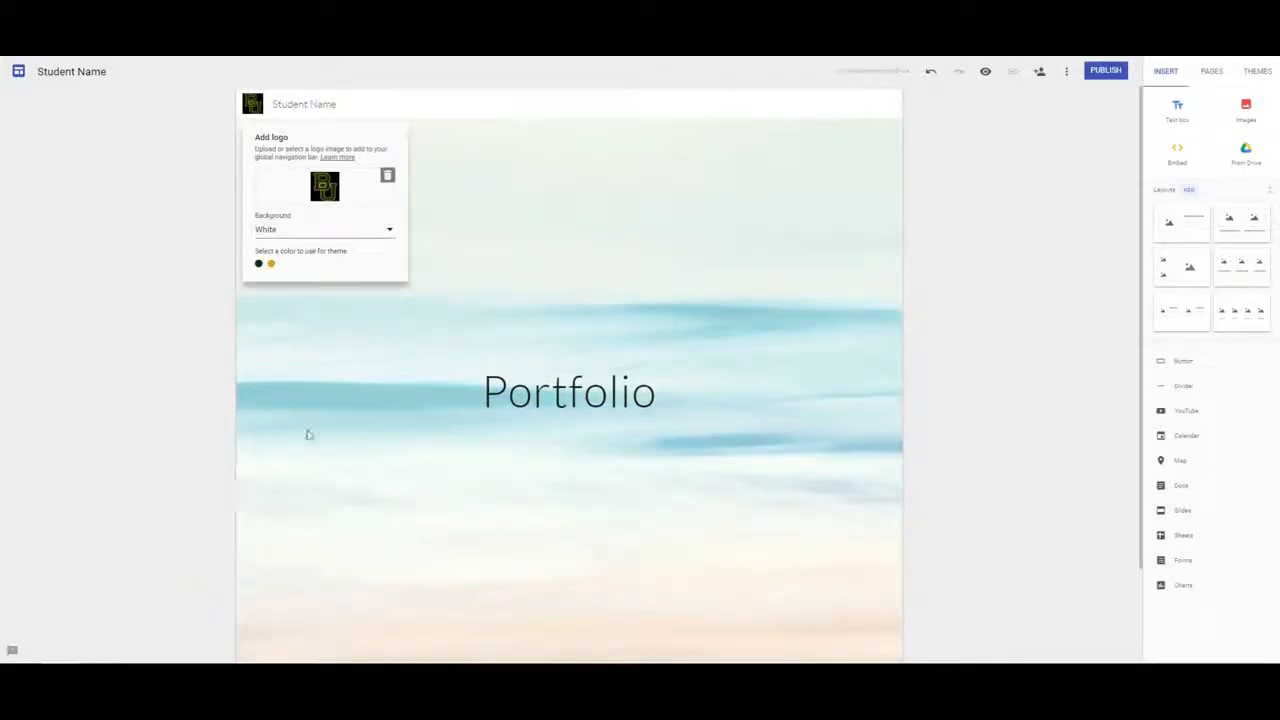
{"action": "left_click", "coordinate": [367, 434]}
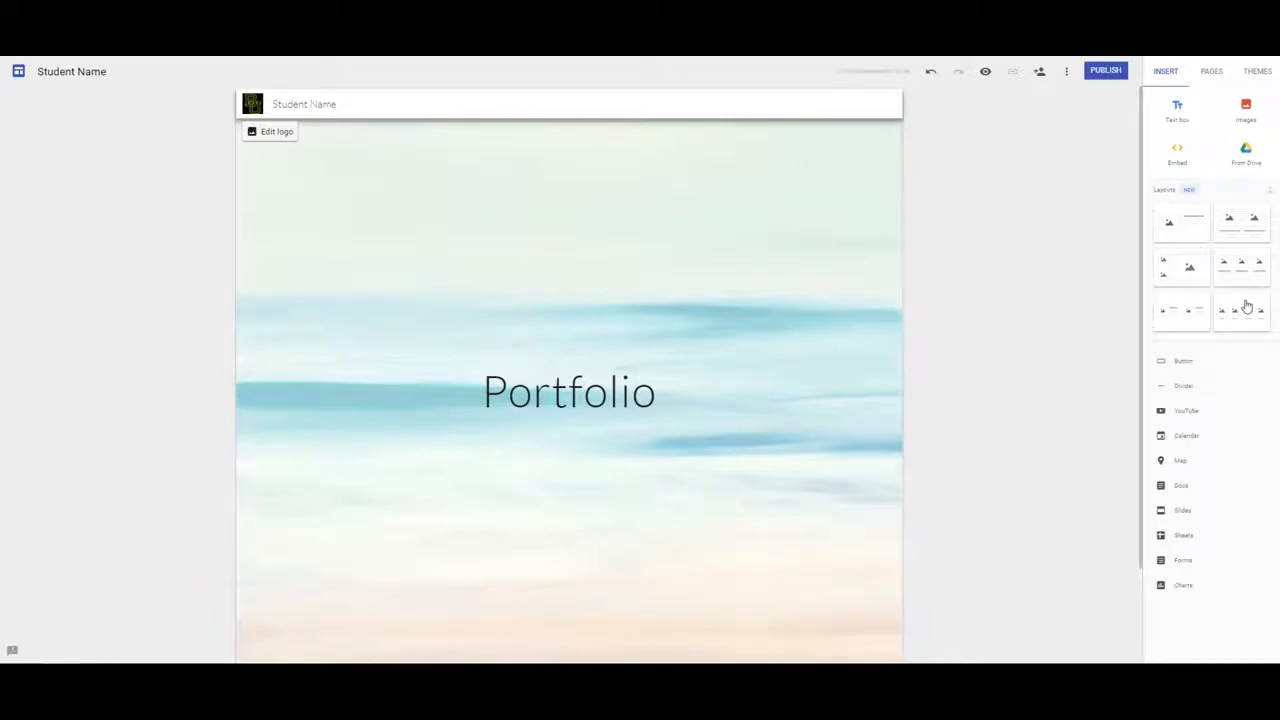
- Apply the Impression theme to the site with the green accent color
{"action": "left_click", "coordinate": [1266, 74]}
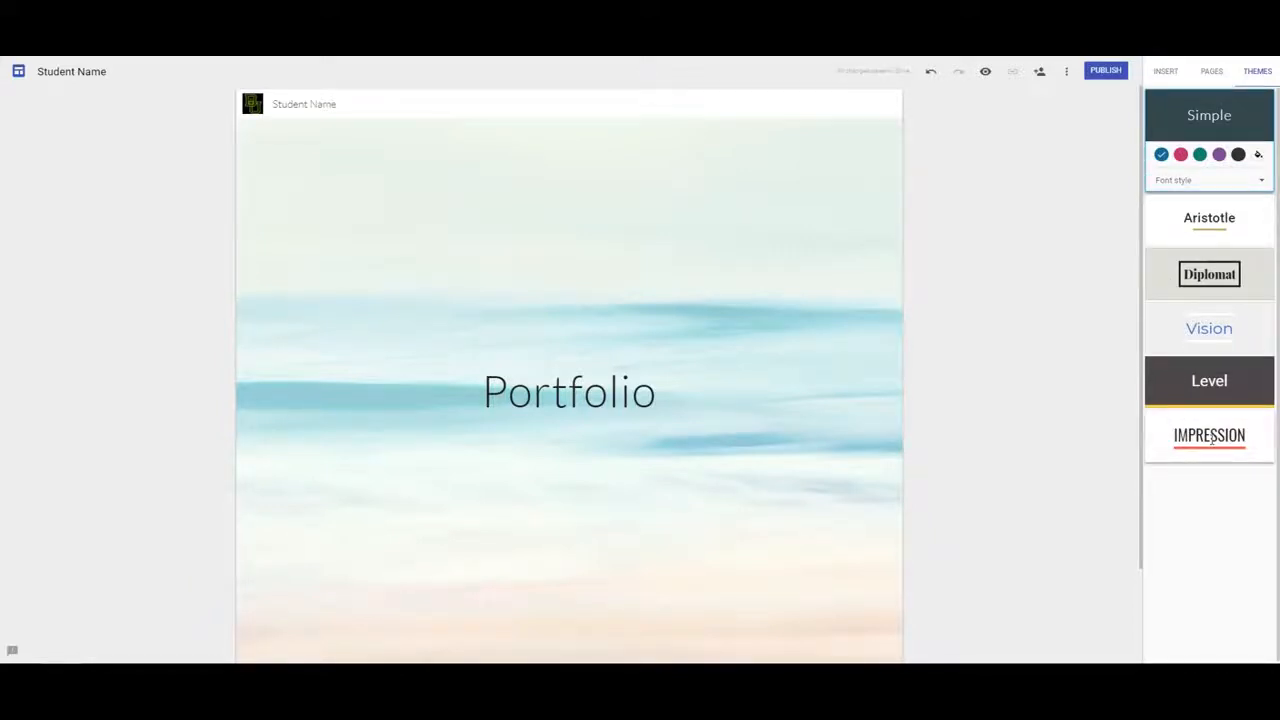
{"action": "left_click", "coordinate": [1211, 437]}
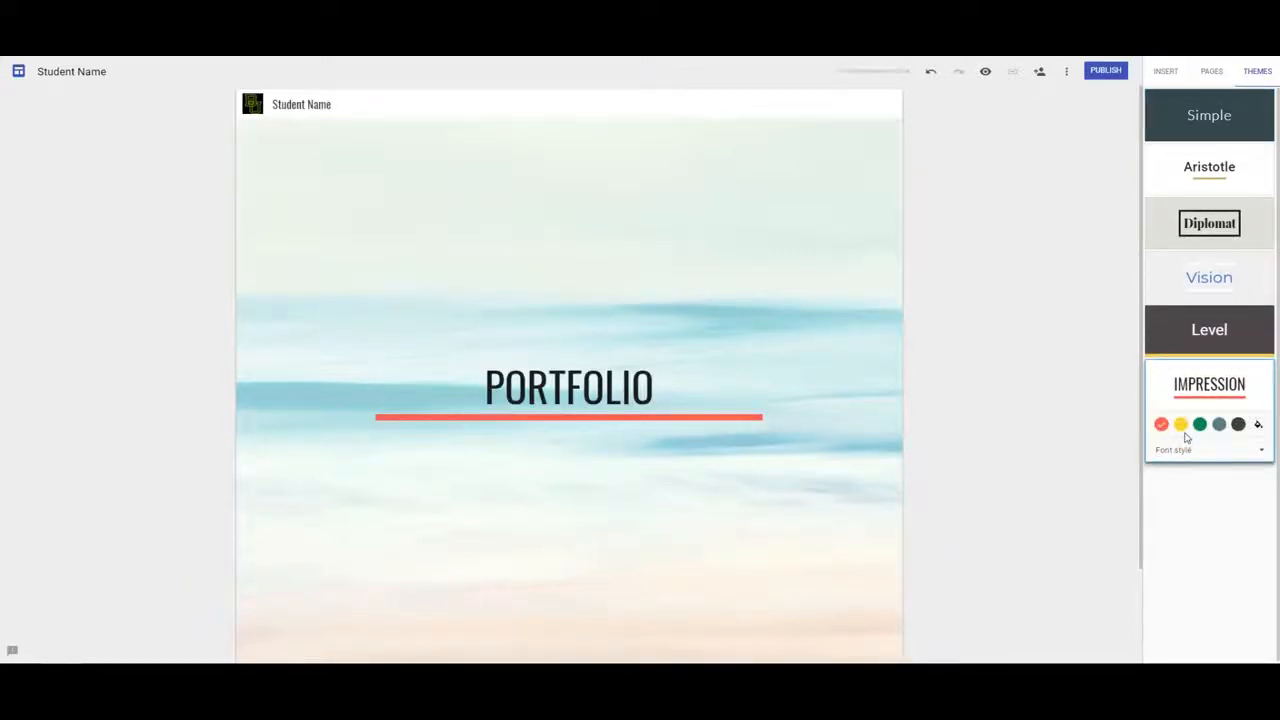
{"action": "left_click", "coordinate": [1181, 426]}
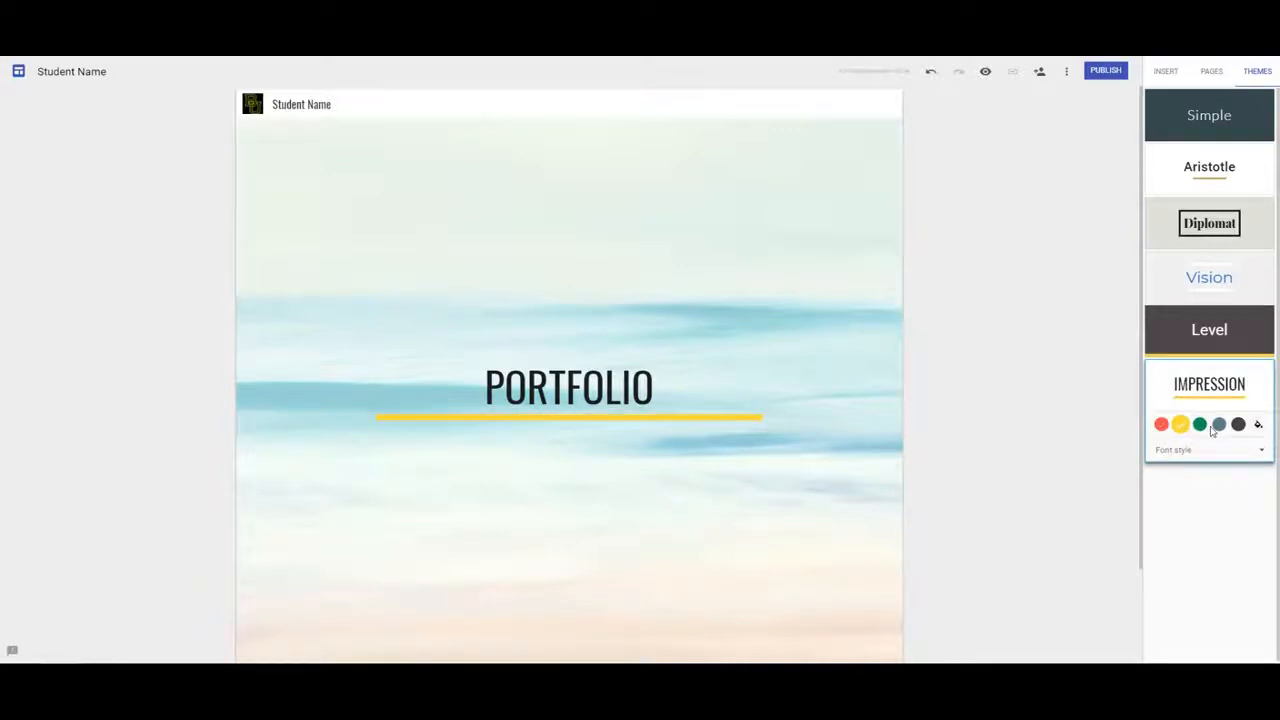
{"action": "left_click", "coordinate": [1200, 426]}
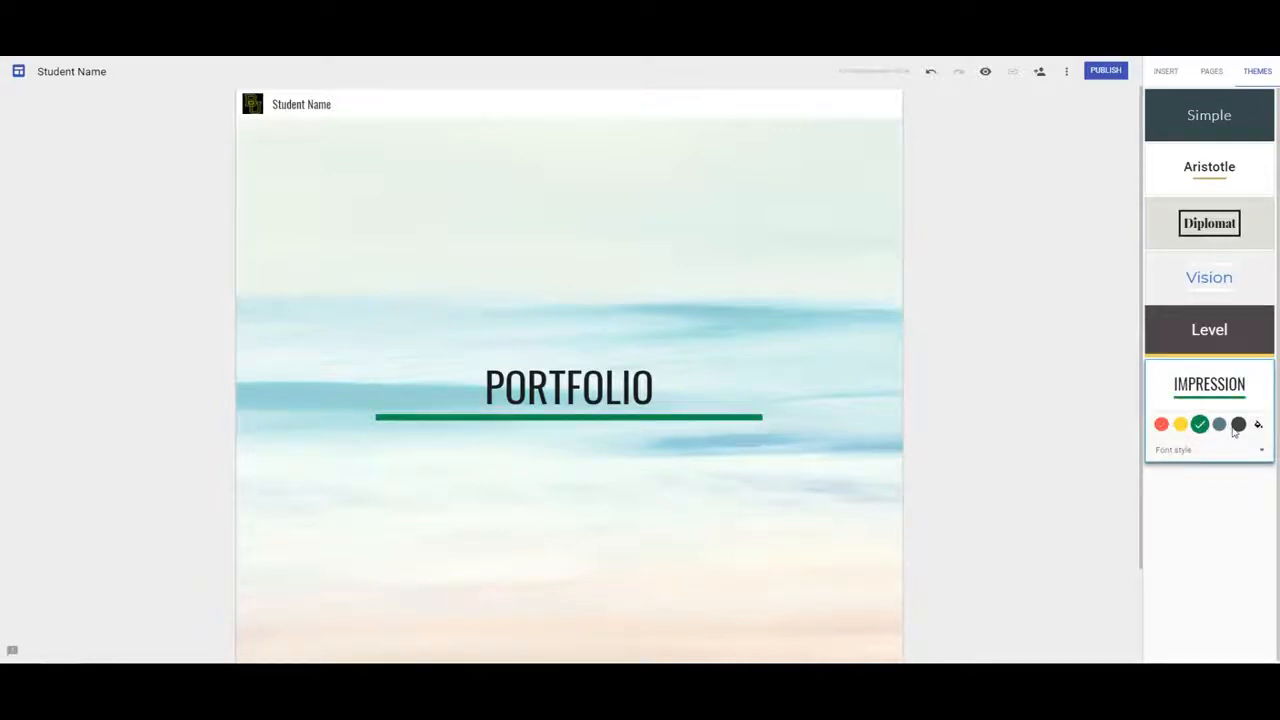
{"action": "left_click", "coordinate": [1219, 426]}
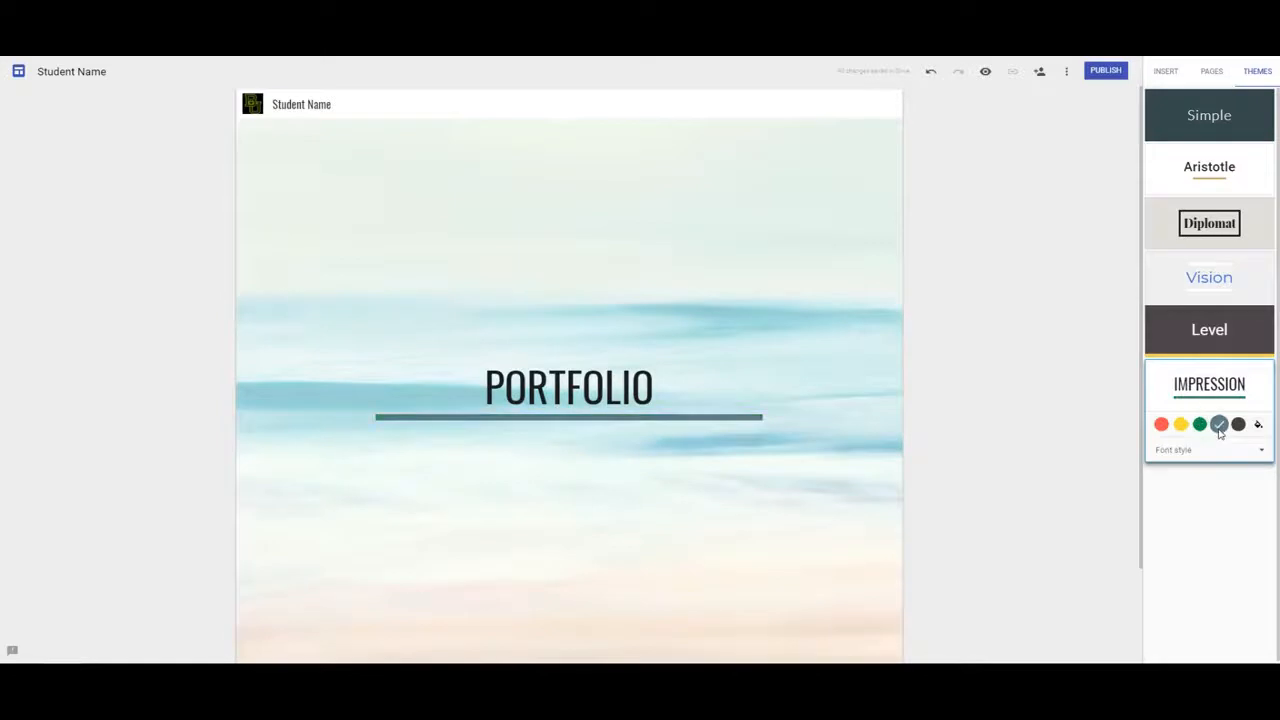
{"action": "left_click", "coordinate": [1200, 426]}
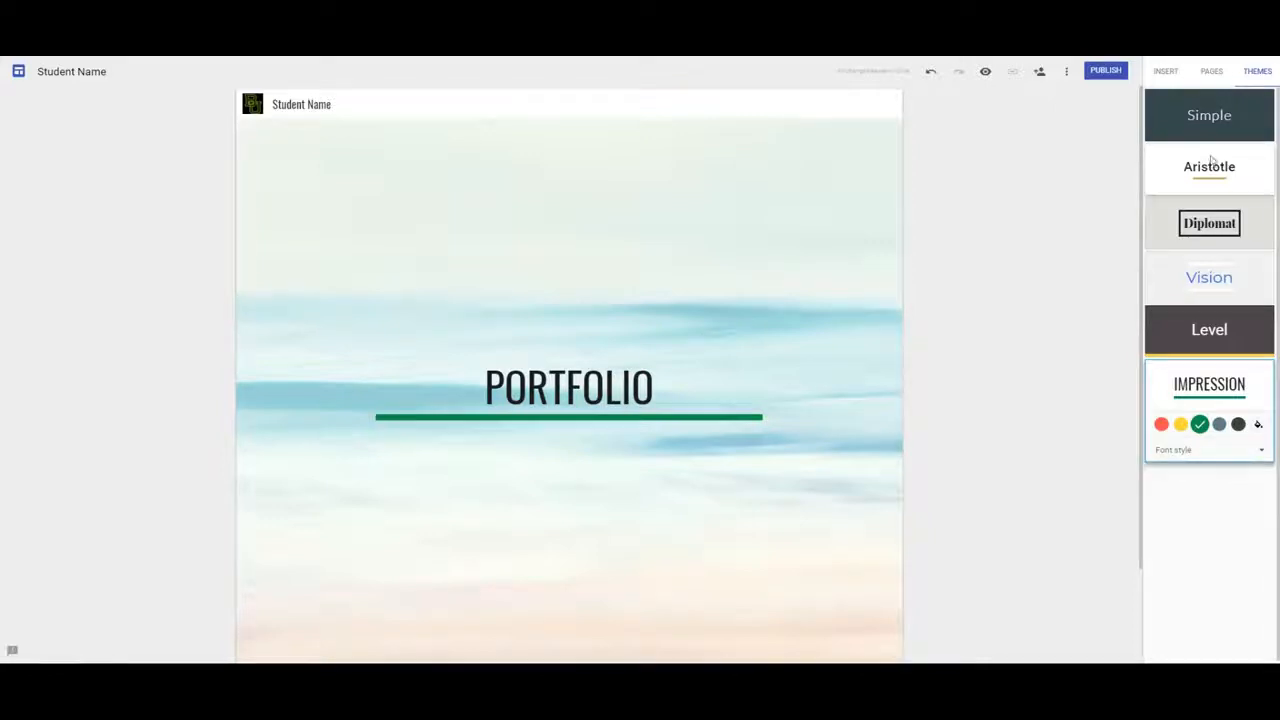
- Add a new page named "7th Grade" to the site
{"action": "left_click", "coordinate": [1216, 72]}
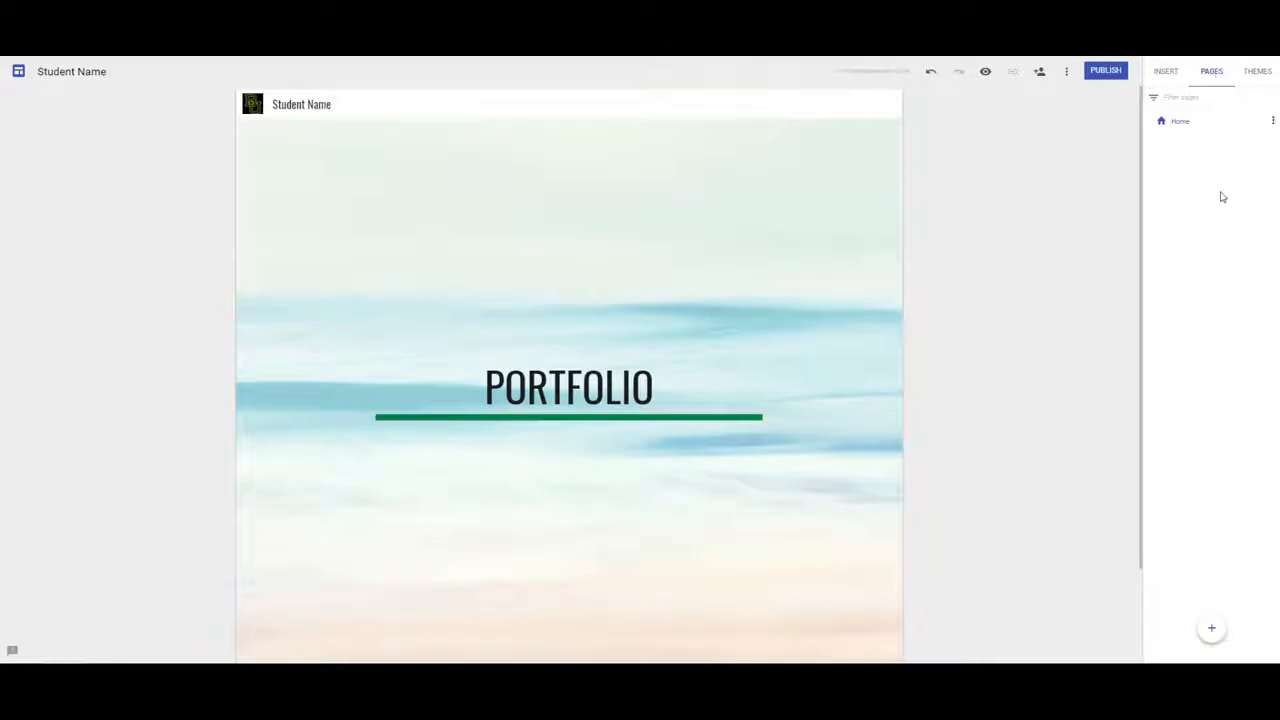
{"action": "mouse_move", "coordinate": [1220, 634]}
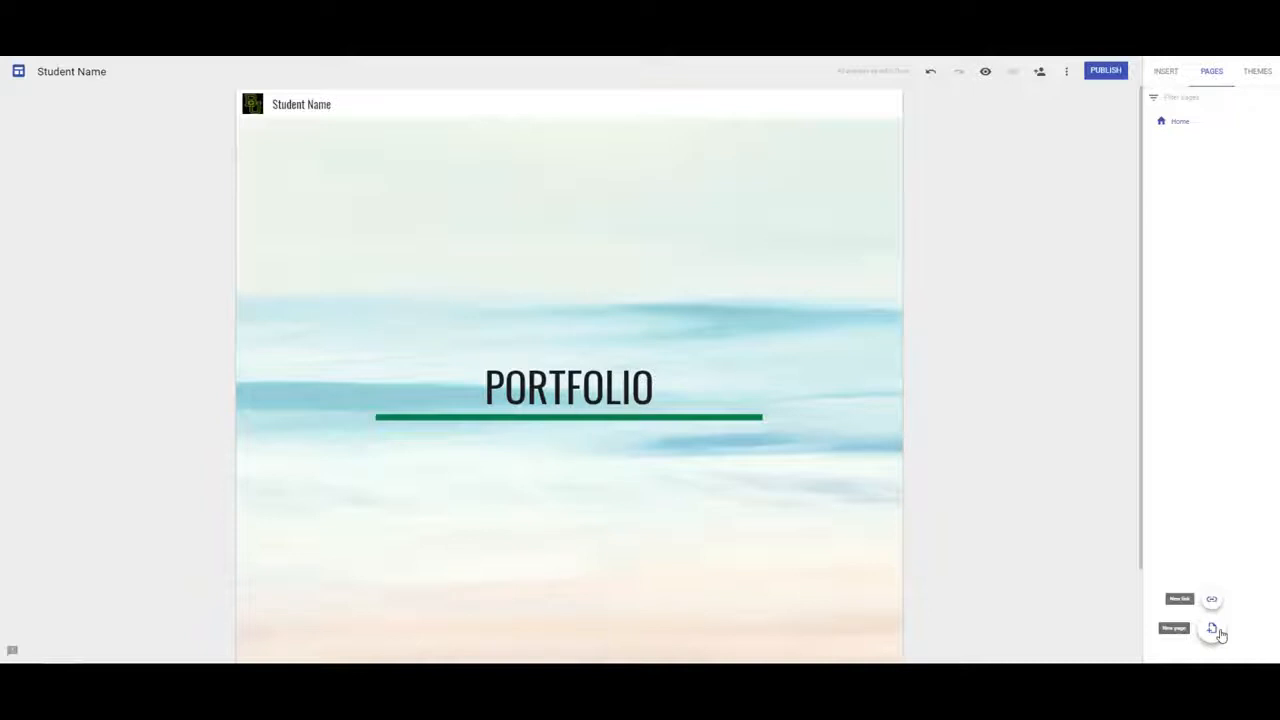
{"action": "left_click", "coordinate": [1218, 632]}
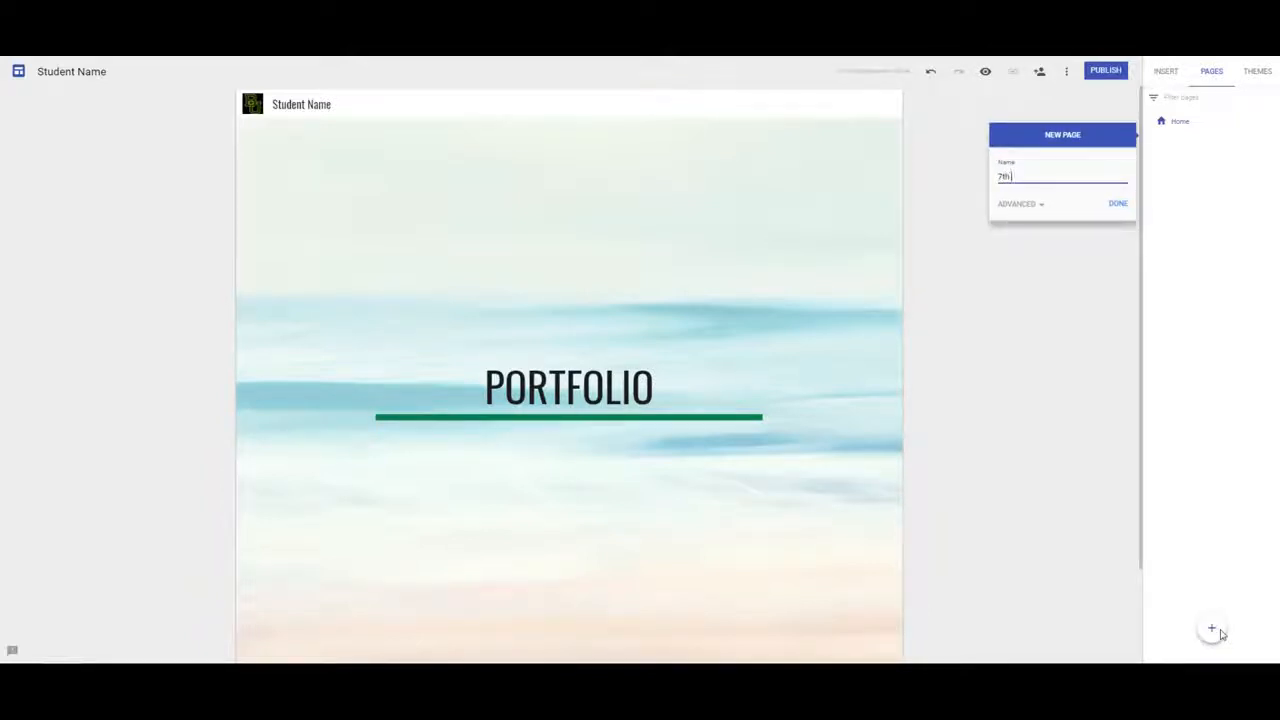
{"action": "type", "text": "7th Grade"}
{"action": "left_click", "coordinate": [1118, 204]}
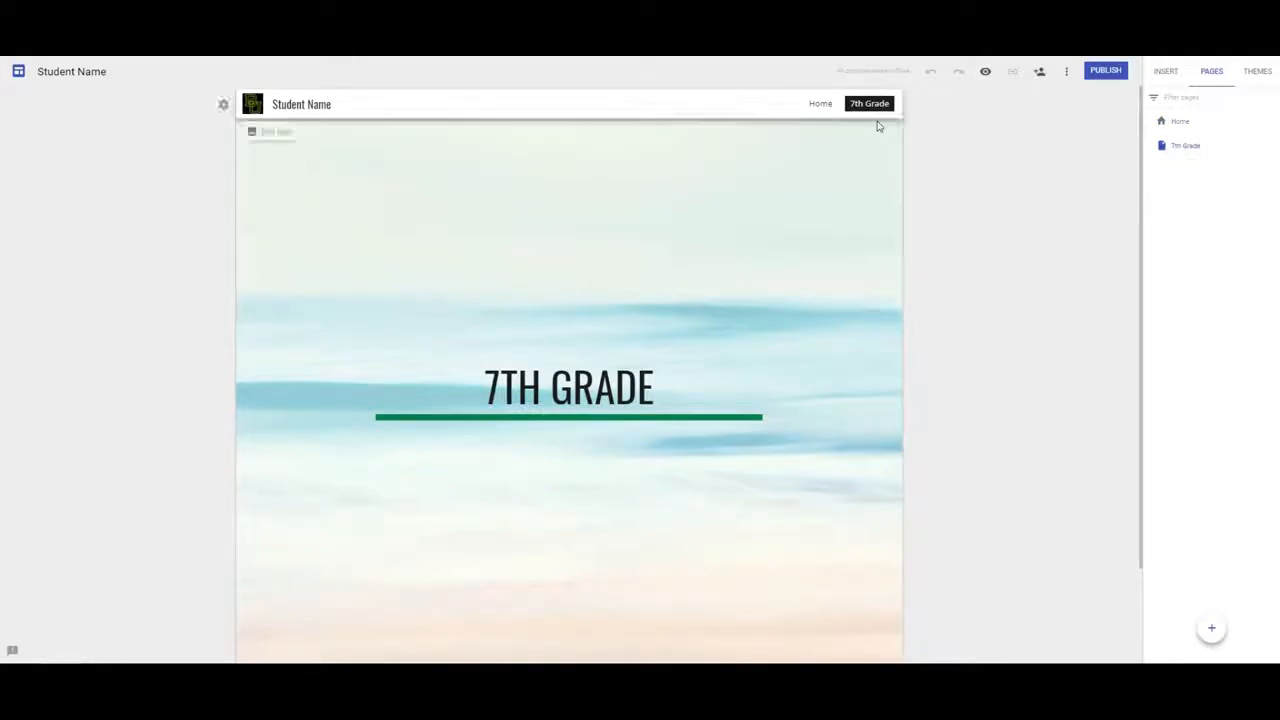
- Add another page named "8th Grade" to the site
{"action": "left_click", "coordinate": [1213, 630]}
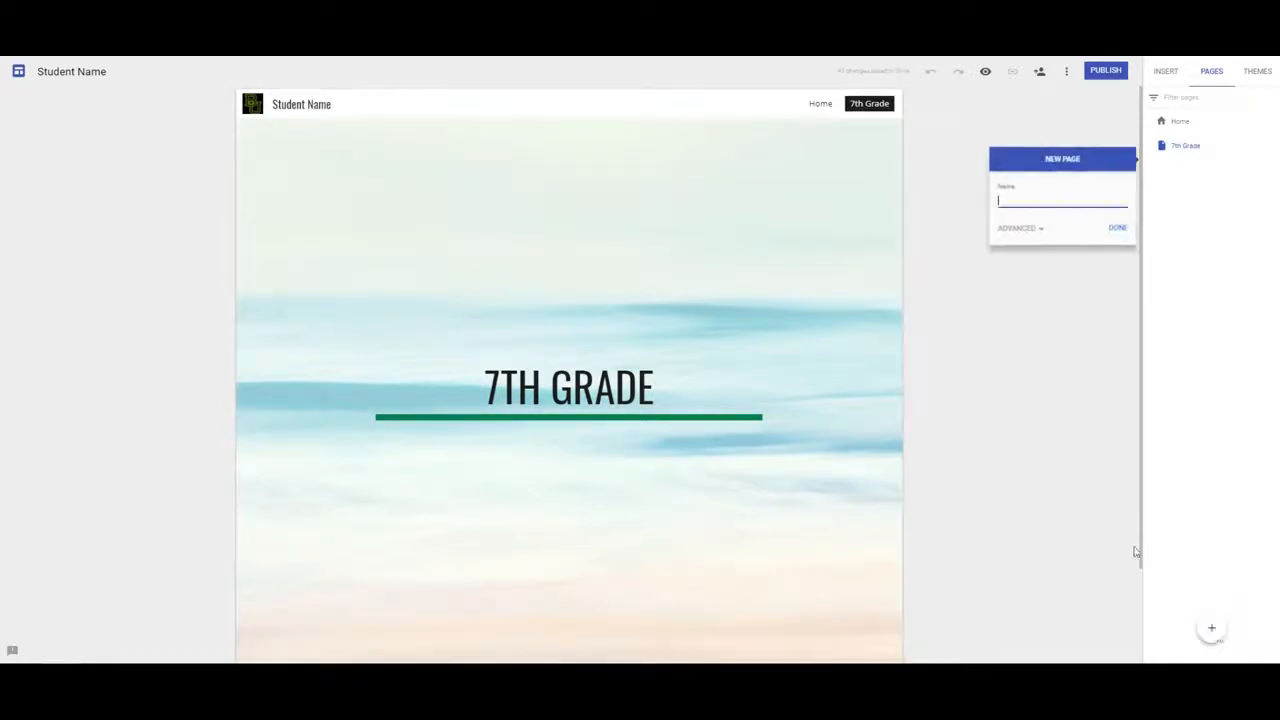
{"action": "type", "text": "8th Grade"}
{"action": "left_click", "coordinate": [1117, 228]}
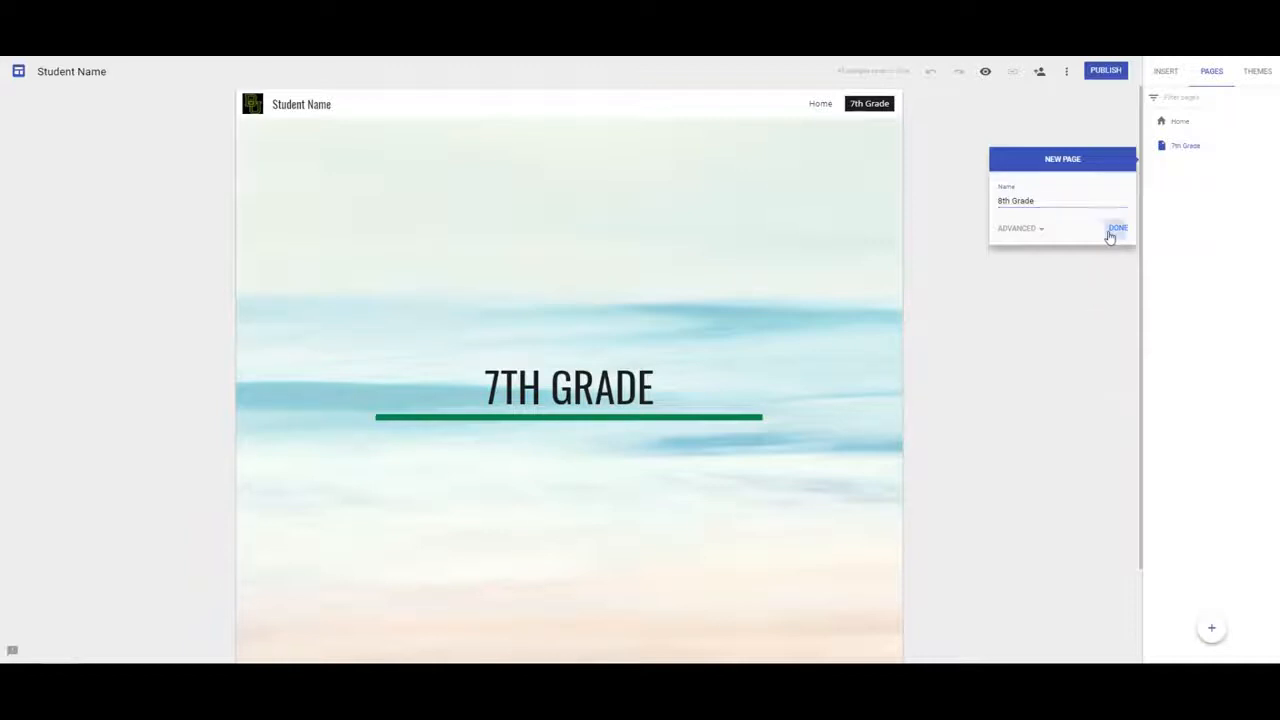
- Add two new pages to the site named "Freshman Year" and "Sophomore Year"
{"action": "left_click", "coordinate": [1212, 629]}
{"action": "left_click", "coordinate": [1212, 629]}
{"action": "left_click", "coordinate": [1212, 629]}
{"action": "type", "text": "Freshman Year"}
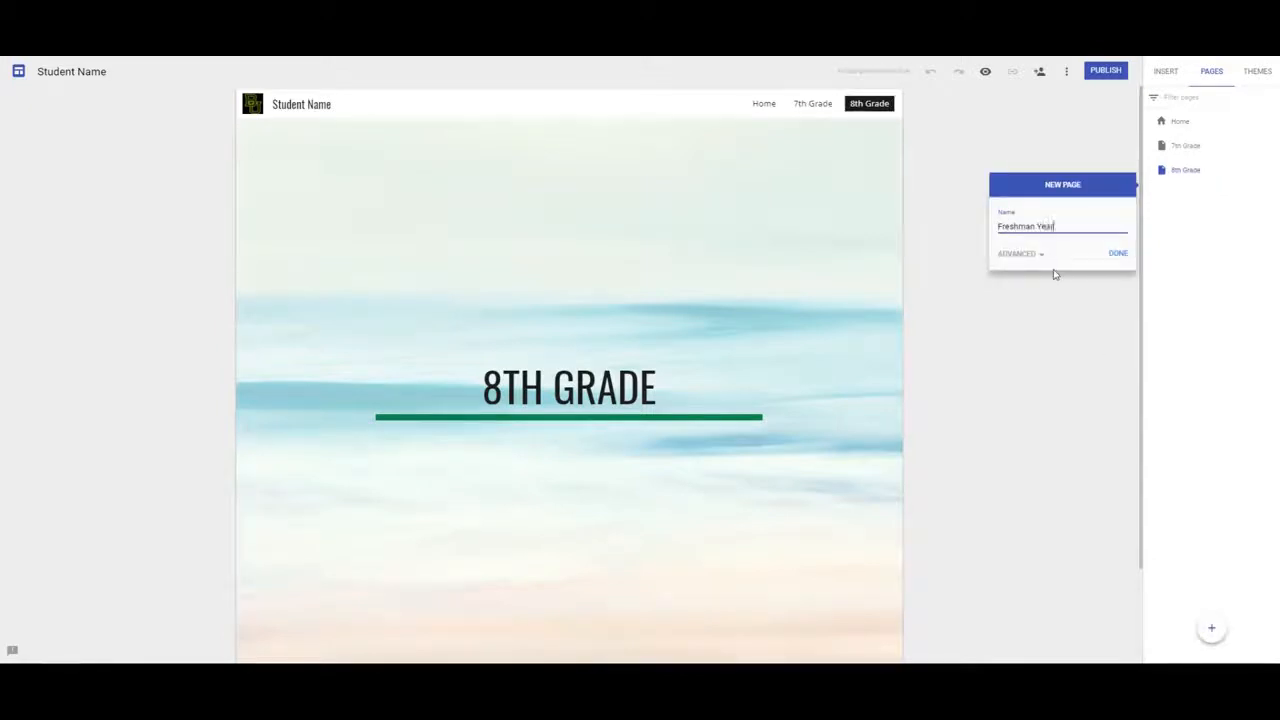
{"action": "key", "text": "Return"}
{"action": "left_click", "coordinate": [1212, 629]}
{"action": "type", "text": "Sophomore Year"}
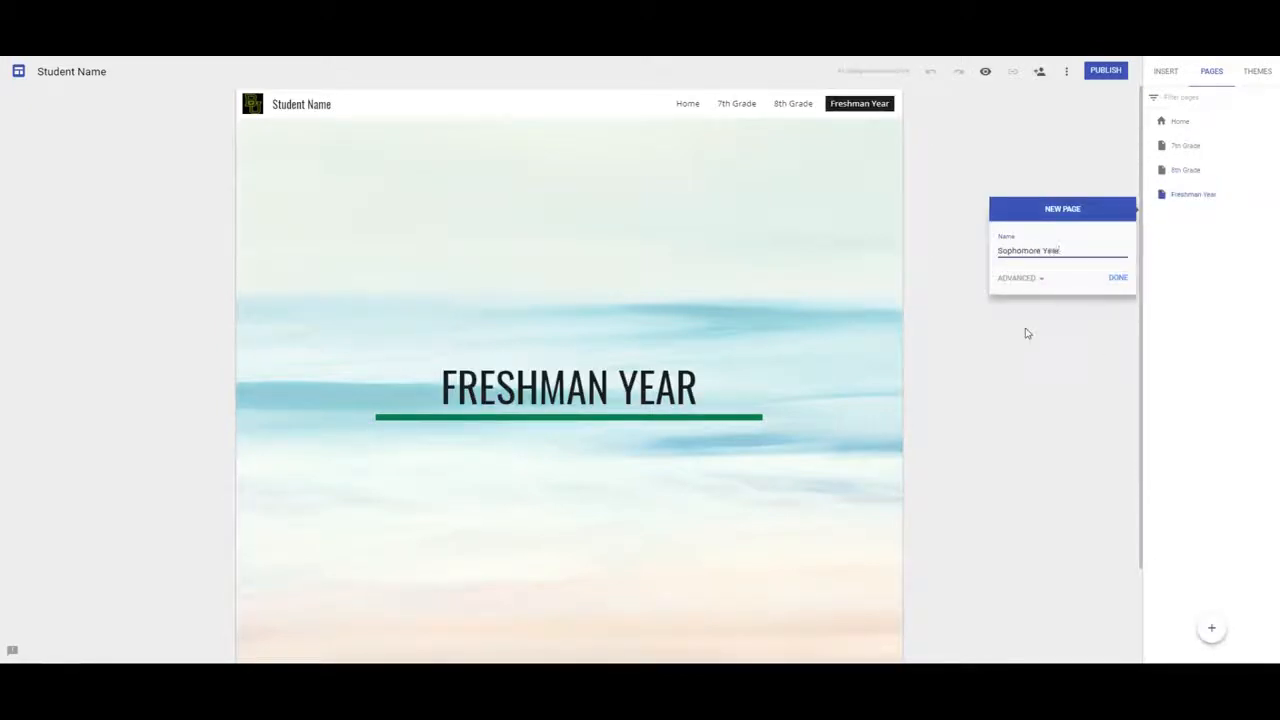
{"action": "key", "text": "Return"}
- Add two more pages to the site named "Junior Year" and "Senior Year"
{"action": "left_click", "coordinate": [1212, 629]}
{"action": "type", "text": "Junior Year"}
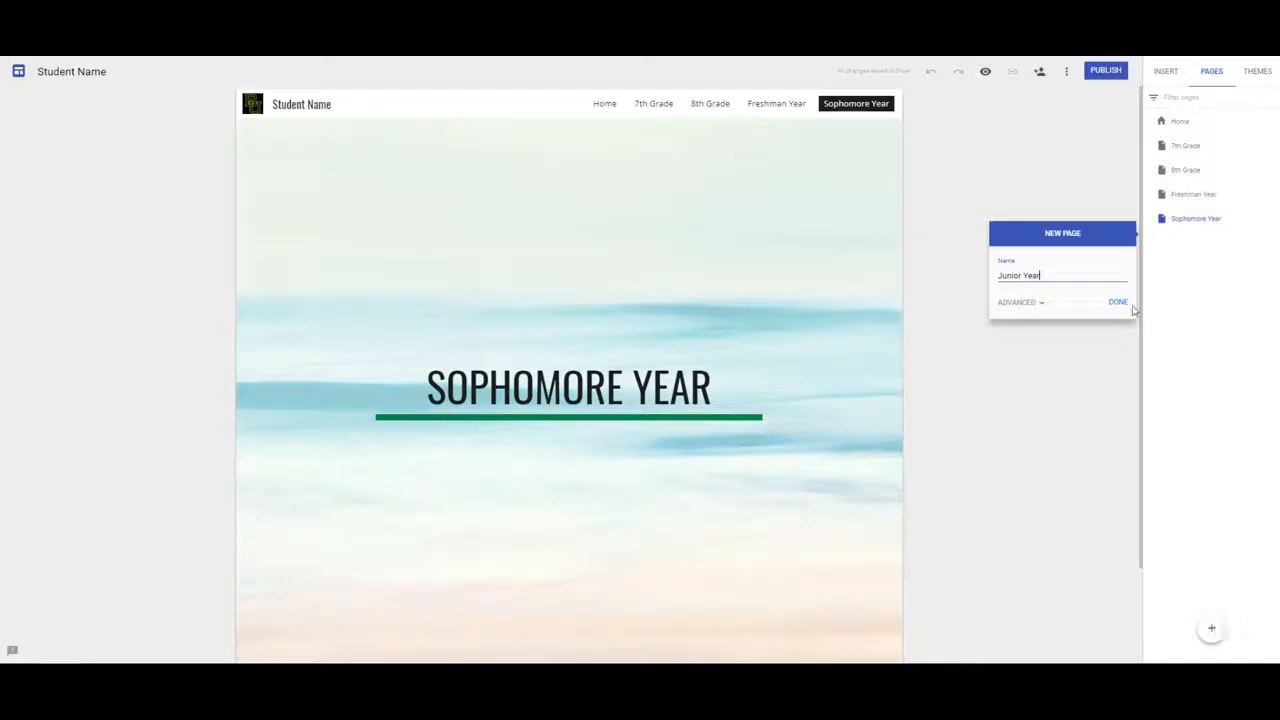
{"action": "key", "text": "Return"}
{"action": "left_click", "coordinate": [1212, 629]}
{"action": "type", "text": "Senior Year"}
{"action": "key", "text": "Return"}
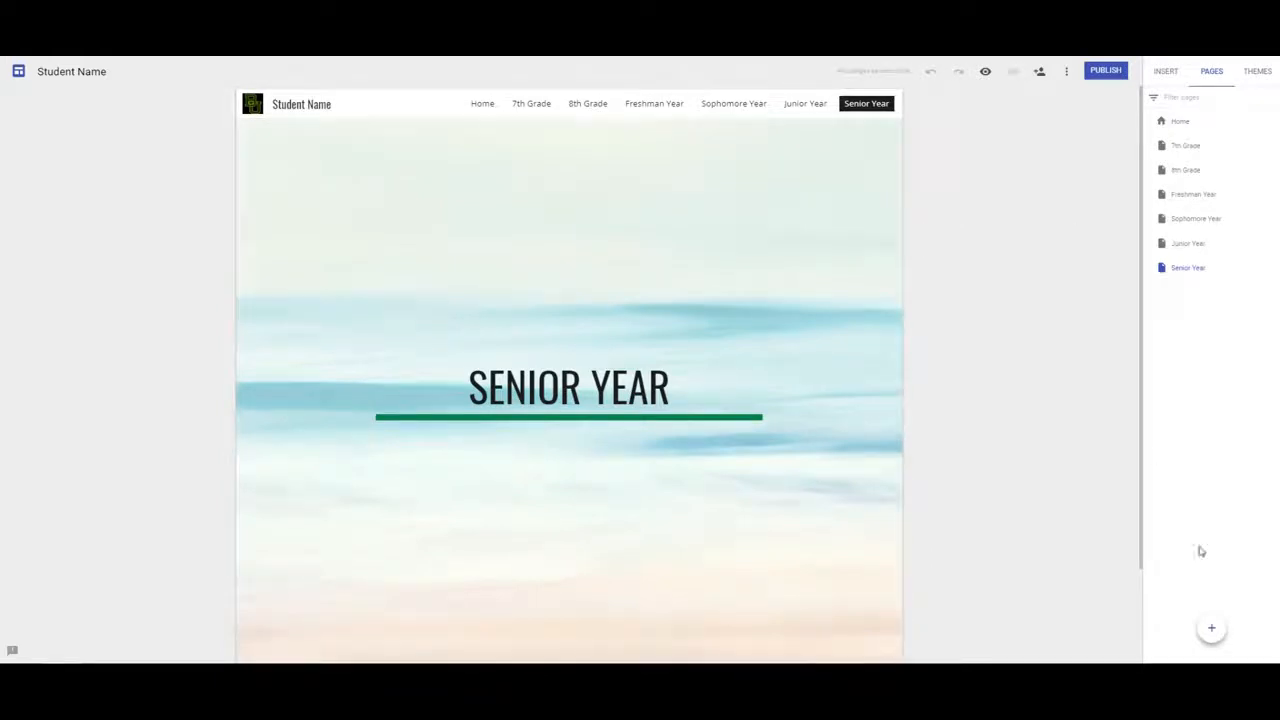
- Add a page named "Math" and nest it as a subpage under 7th Grade
{"action": "mouse_move", "coordinate": [1212, 628]}
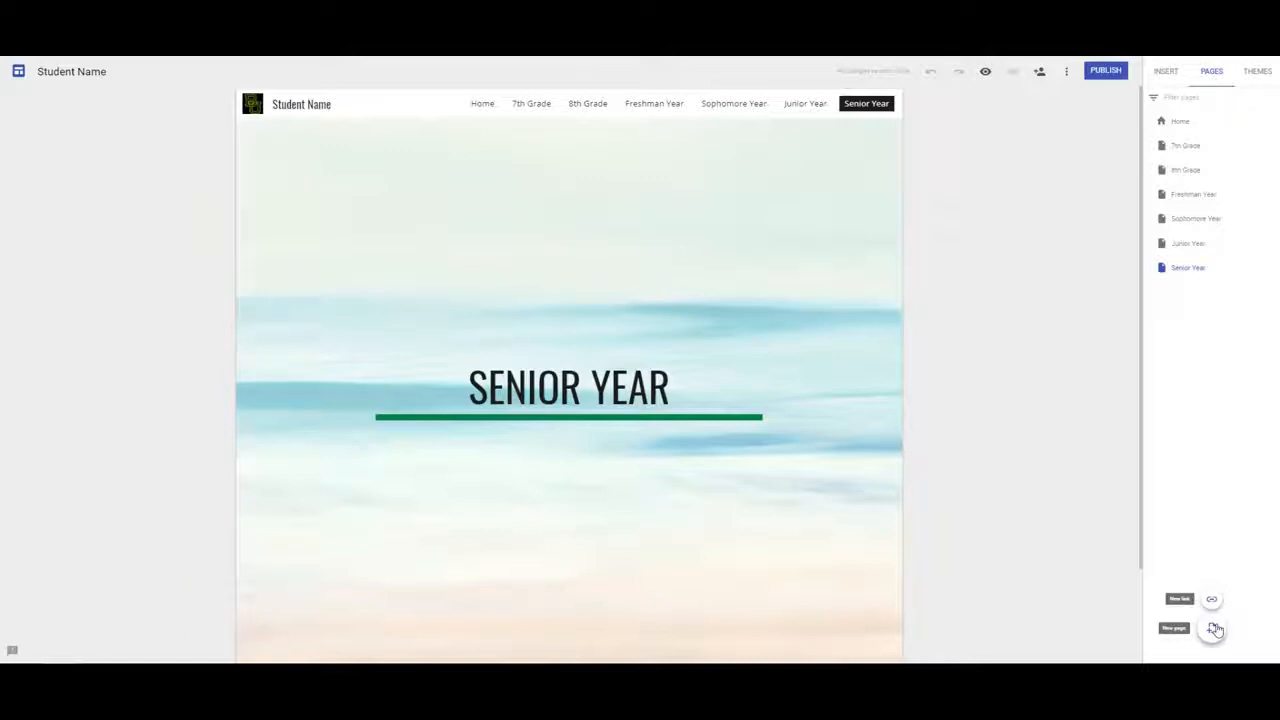
{"action": "left_click", "coordinate": [1213, 628]}
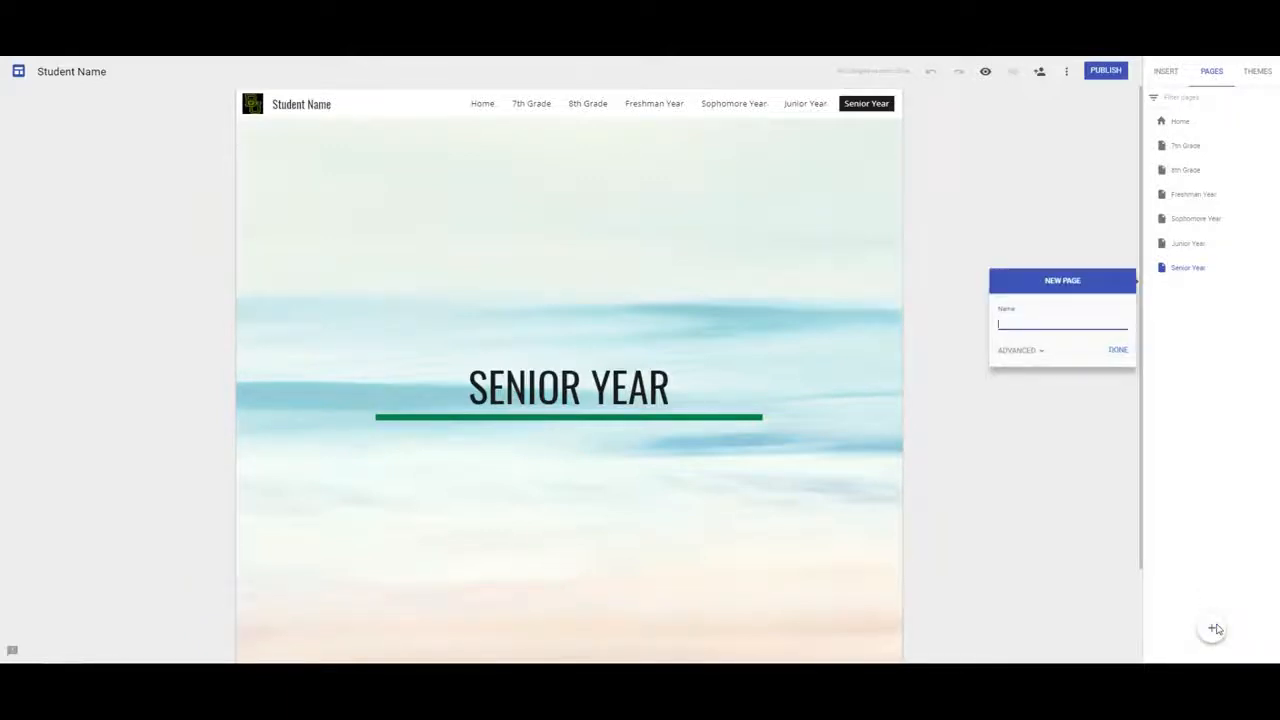
{"action": "type", "text": "Mi"}
{"action": "type", "text": "th"}
{"action": "left_click", "coordinate": [1117, 352]}
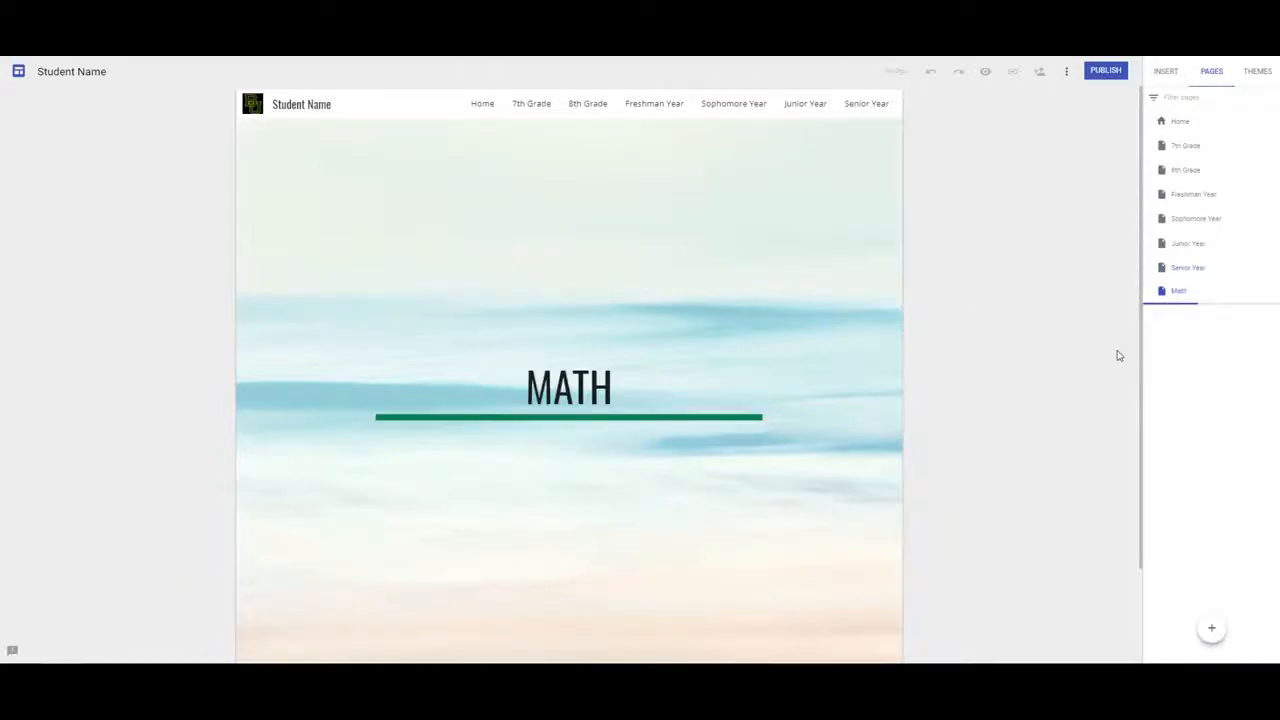
{"action": "left_click_drag", "start_coordinate": [1180, 291], "coordinate": [1179, 296]}
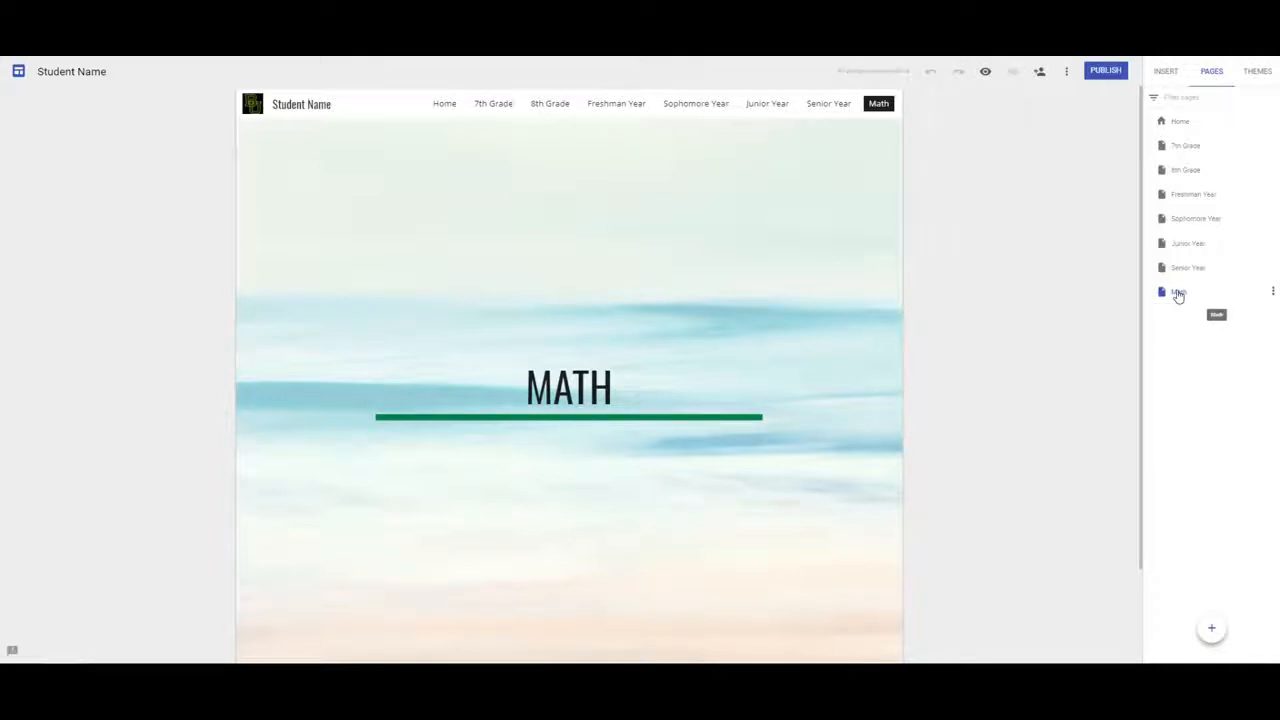
{"action": "left_click_drag", "start_coordinate": [1177, 286], "coordinate": [1186, 153]}
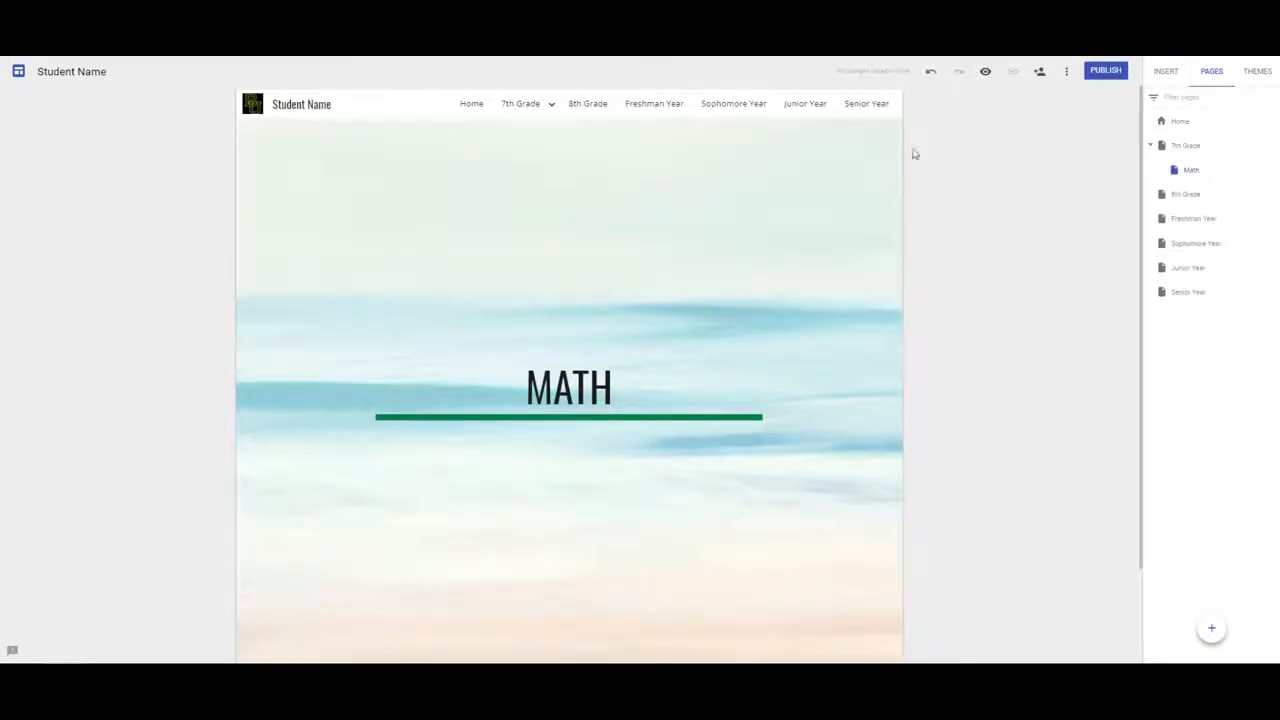
- Add a subpage named "ELAR" below Math within the 7th Grade page
{"action": "mouse_move", "coordinate": [550, 108]}
{"action": "left_click", "coordinate": [1211, 630]}
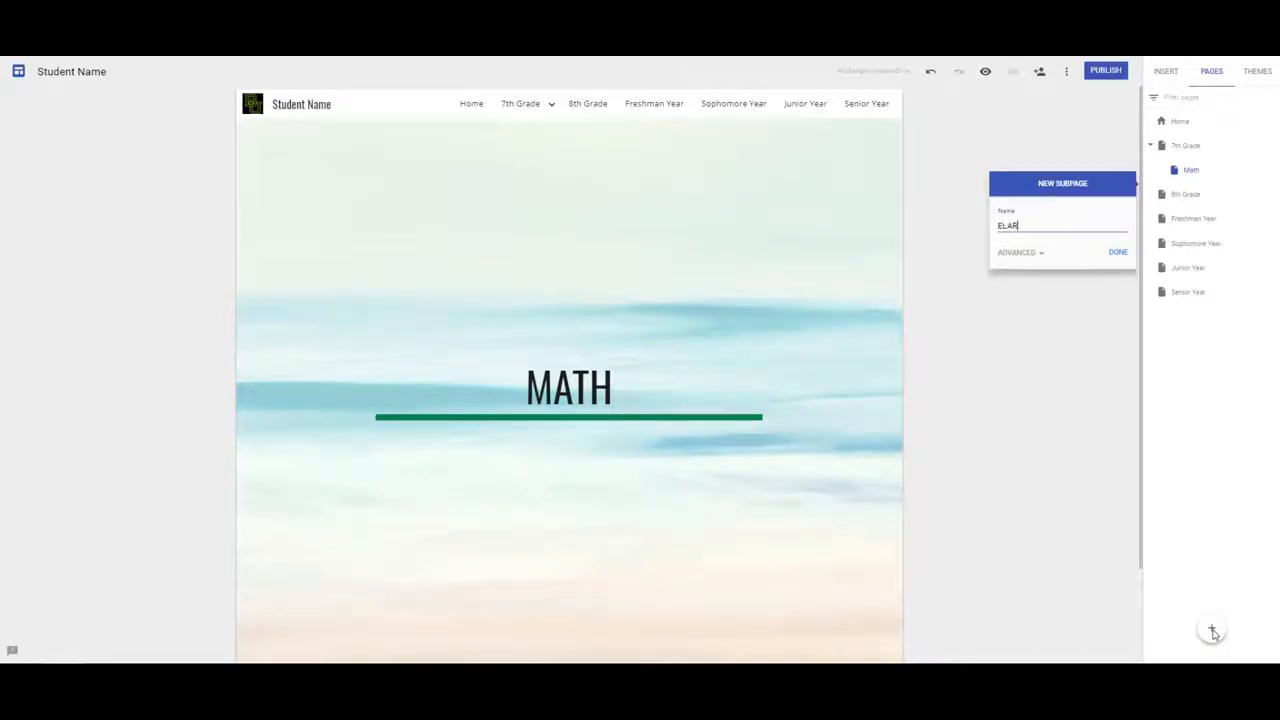
{"action": "left_click", "coordinate": [1122, 252]}
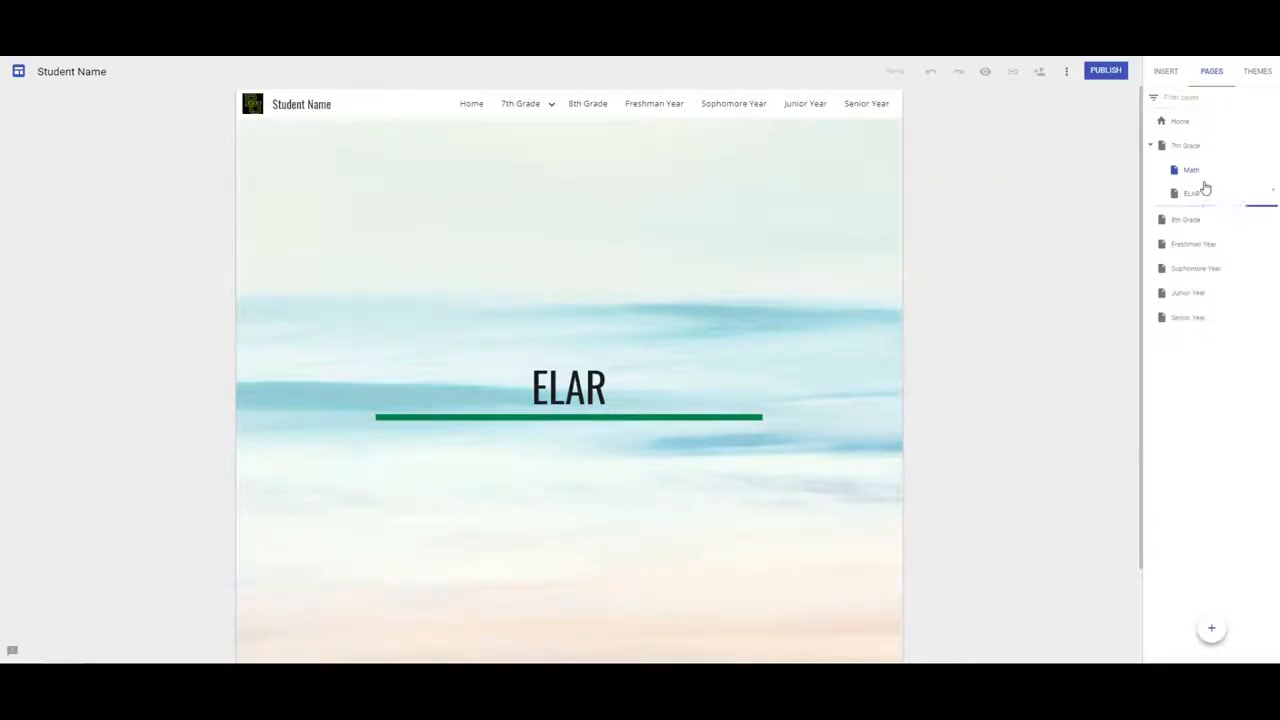
- Add a page named "Social Studies" and nest it as a subpage under 7th Grade
{"action": "left_click", "coordinate": [1210, 626]}
{"action": "type", "text": "Social Studies"}
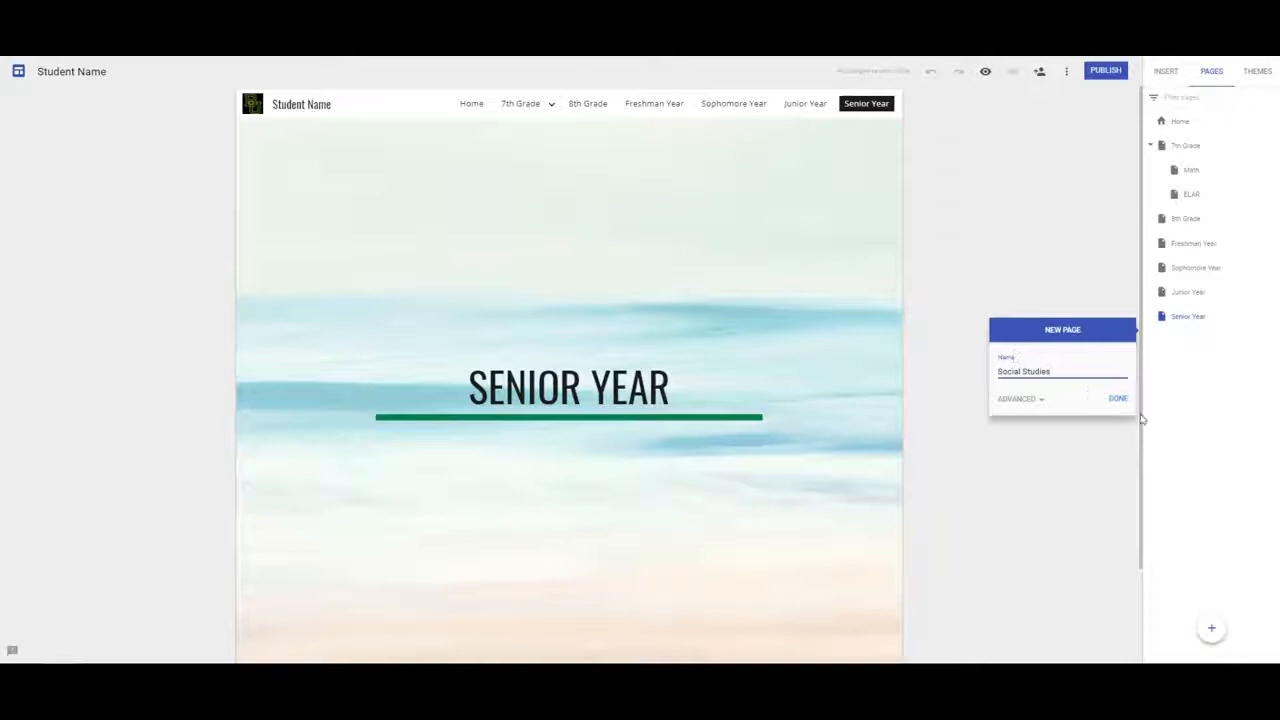
{"action": "left_click", "coordinate": [1121, 400]}
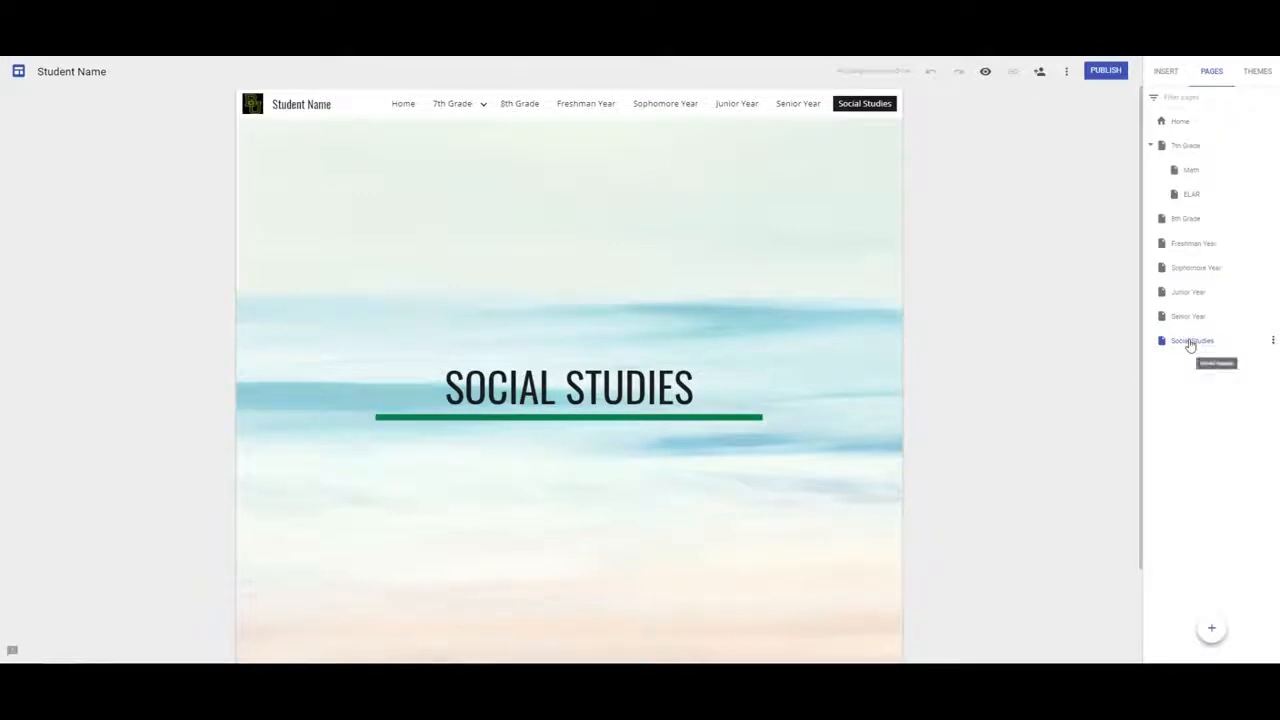
{"action": "left_click_drag", "start_coordinate": [1190, 343], "coordinate": [1197, 163]}
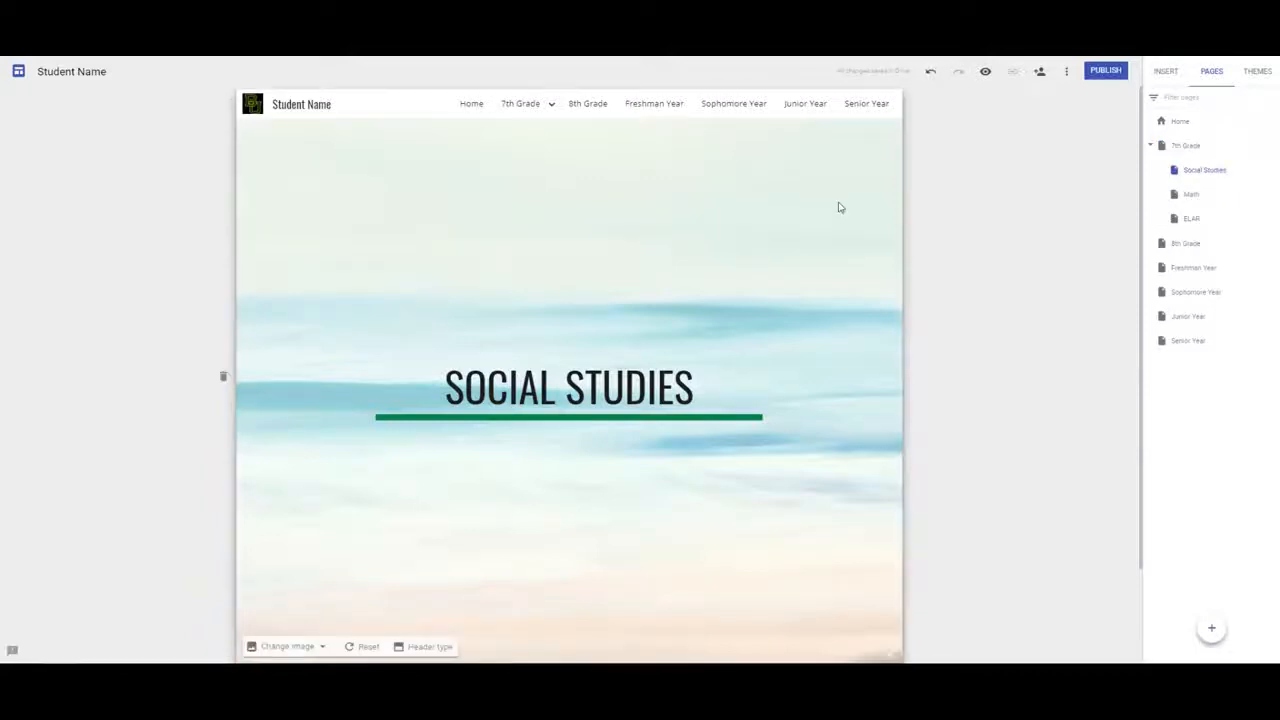
- Add a page named "Science" and nest it as a subpage under 7th Grade
{"action": "left_click", "coordinate": [1210, 627]}
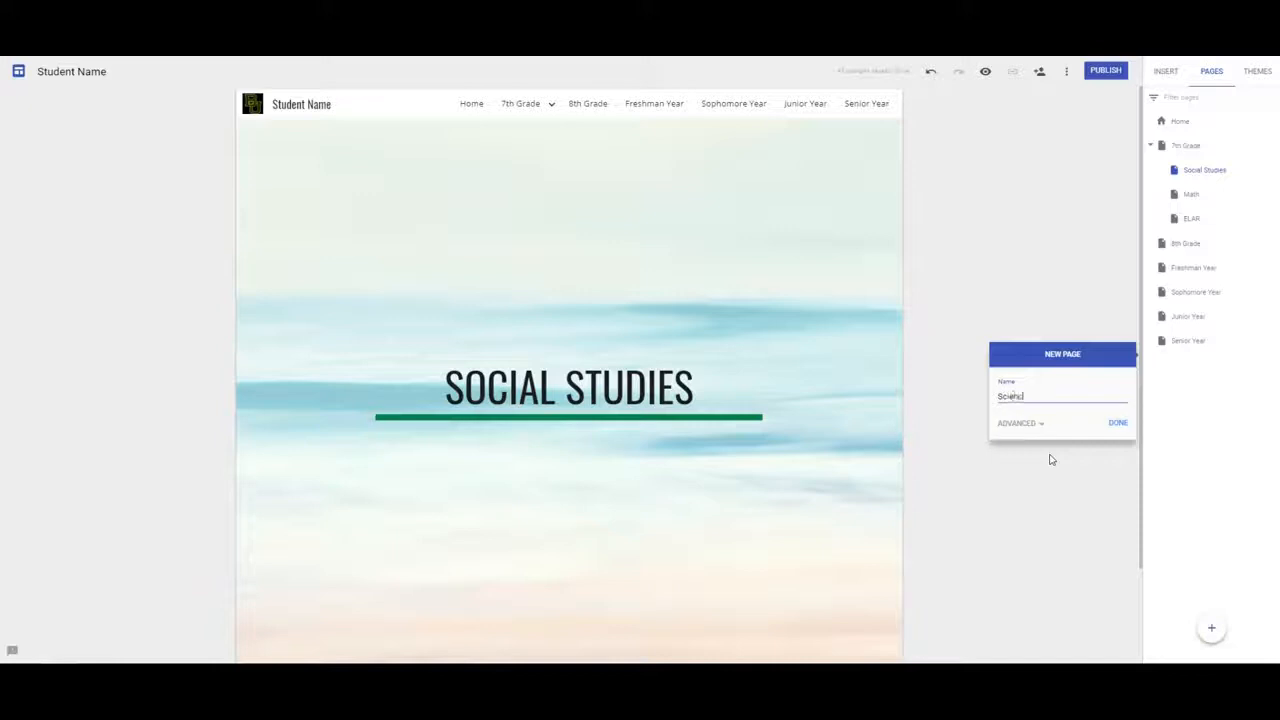
{"action": "type", "text": "Science"}
{"action": "left_click", "coordinate": [1117, 424]}
{"action": "left_click_drag", "start_coordinate": [1176, 366], "coordinate": [1177, 362]}
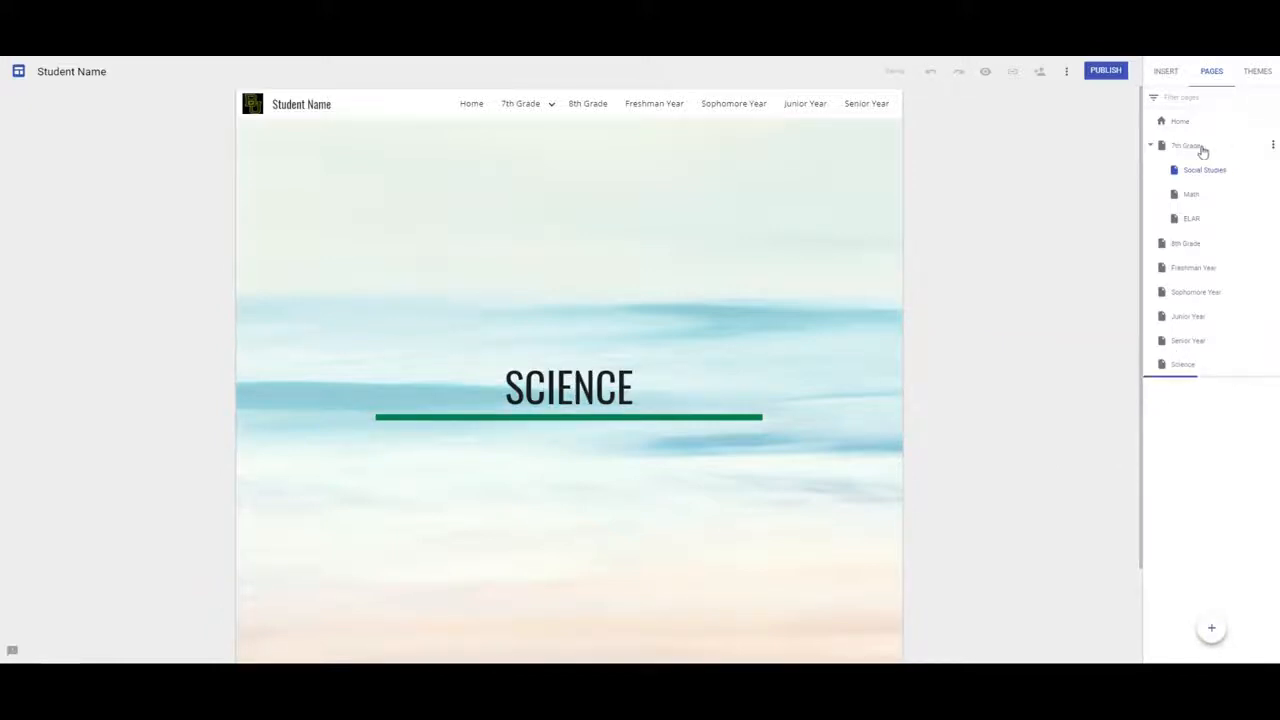
{"action": "left_click_drag", "start_coordinate": [1176, 370], "coordinate": [1178, 163]}
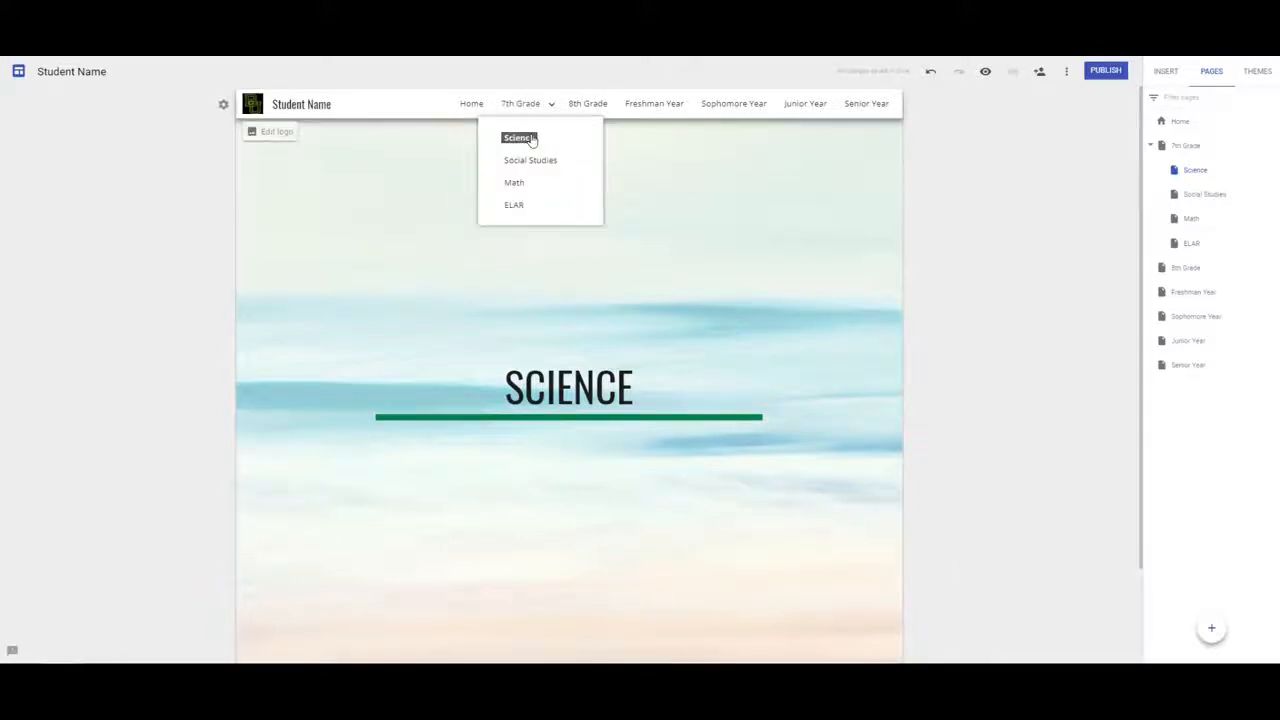
- Check the 7th Grade navigation links to Social Studies and Science, and change the Science page's header type to Banner
{"action": "left_click", "coordinate": [532, 161]}
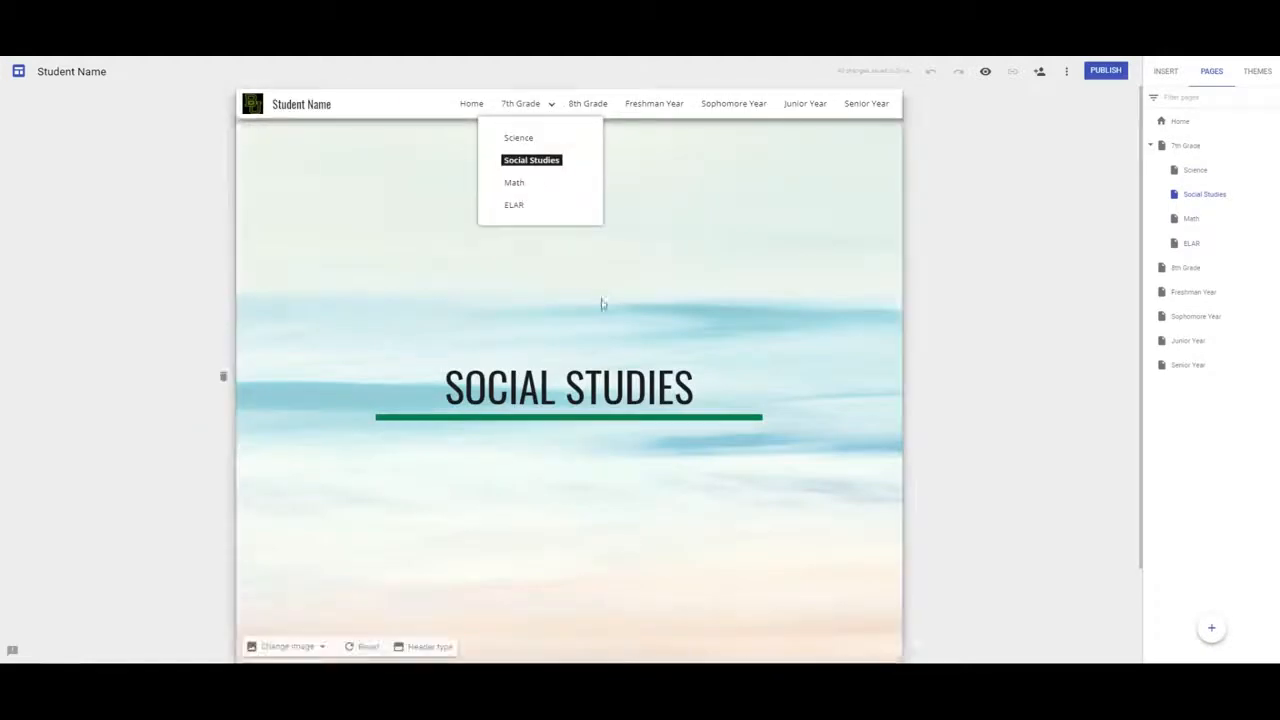
{"action": "mouse_move", "coordinate": [550, 118]}
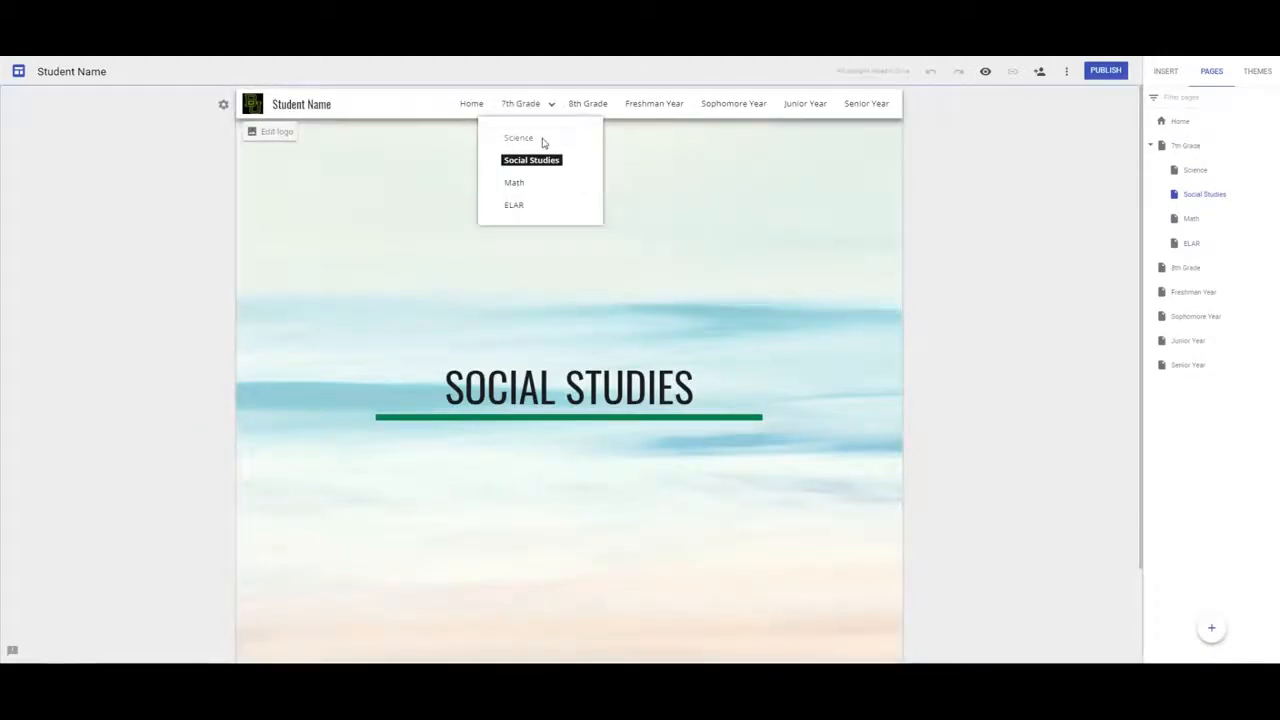
{"action": "left_click", "coordinate": [520, 138]}
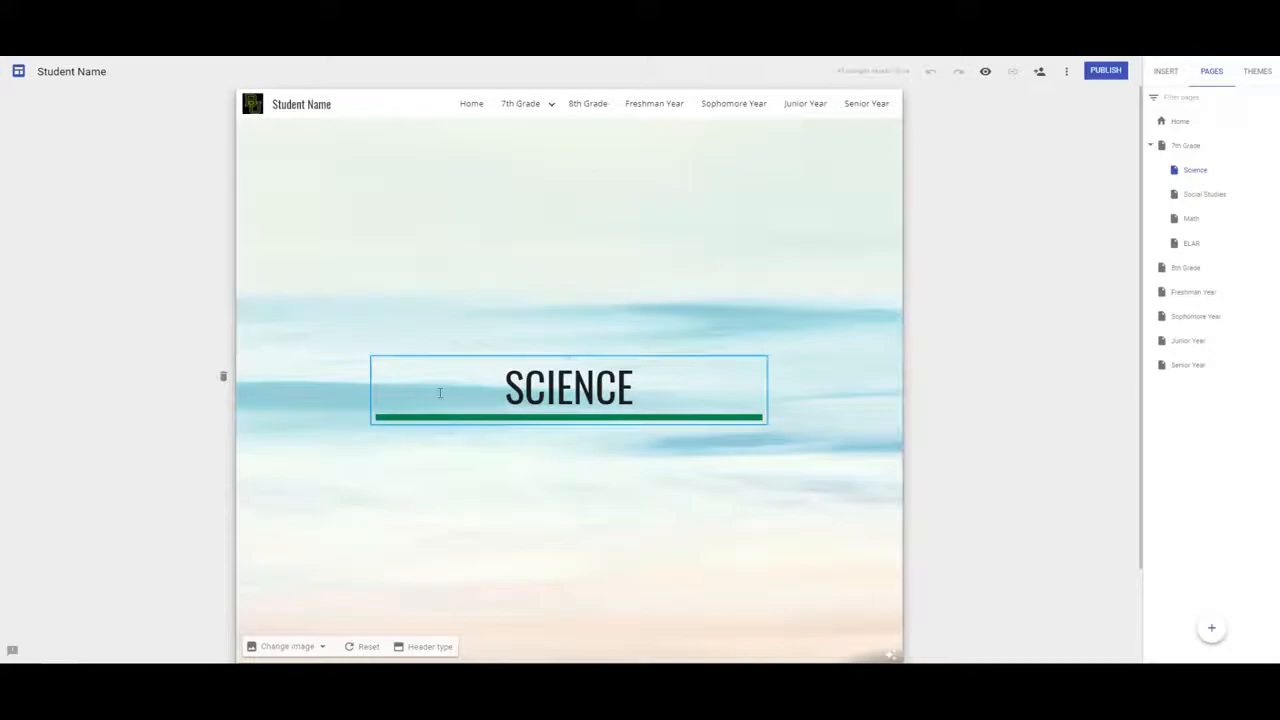
{"action": "left_click", "coordinate": [418, 647]}
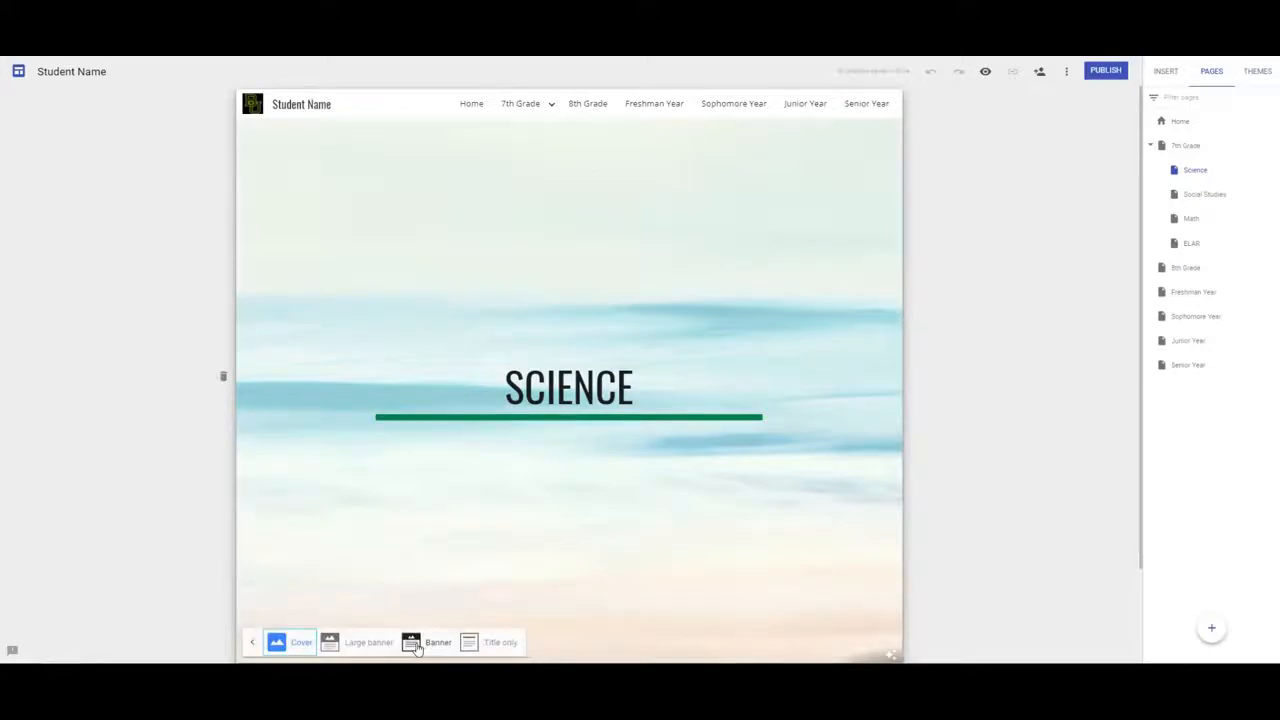
{"action": "left_click", "coordinate": [434, 642]}
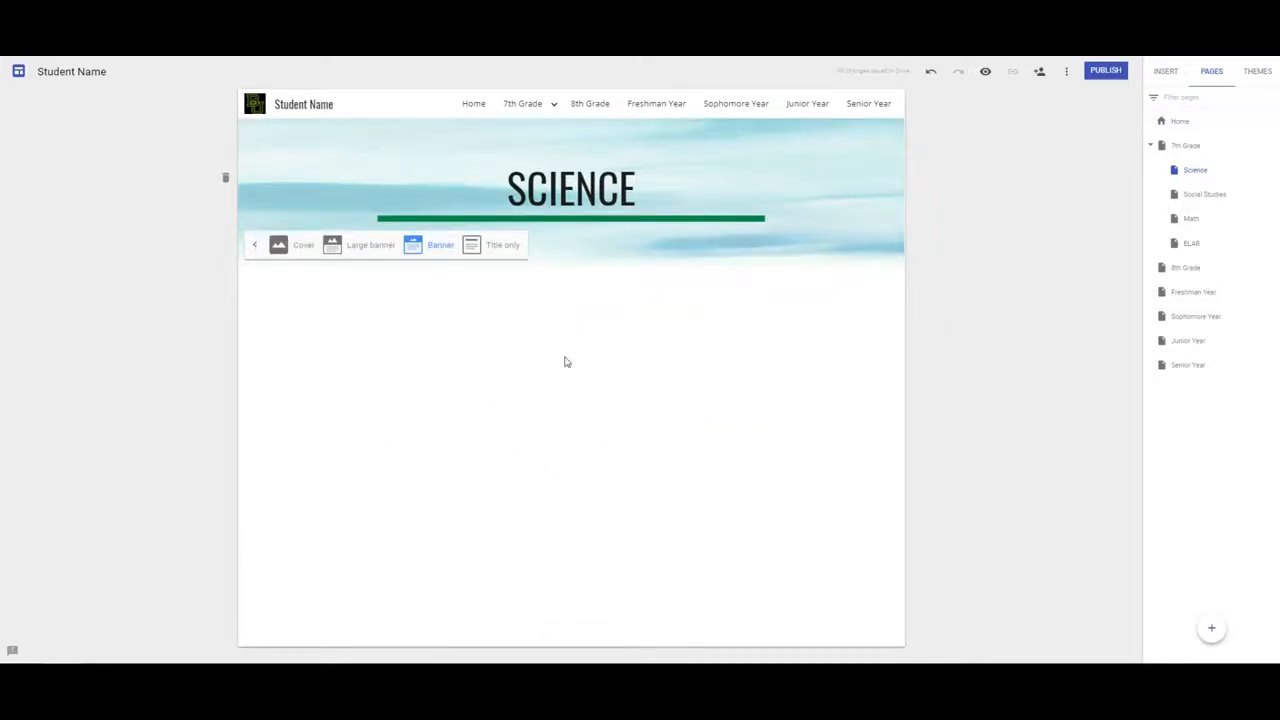
- Insert a text box below the Science banner reading "Title of Activity"
{"action": "double_click", "coordinate": [484, 307]}
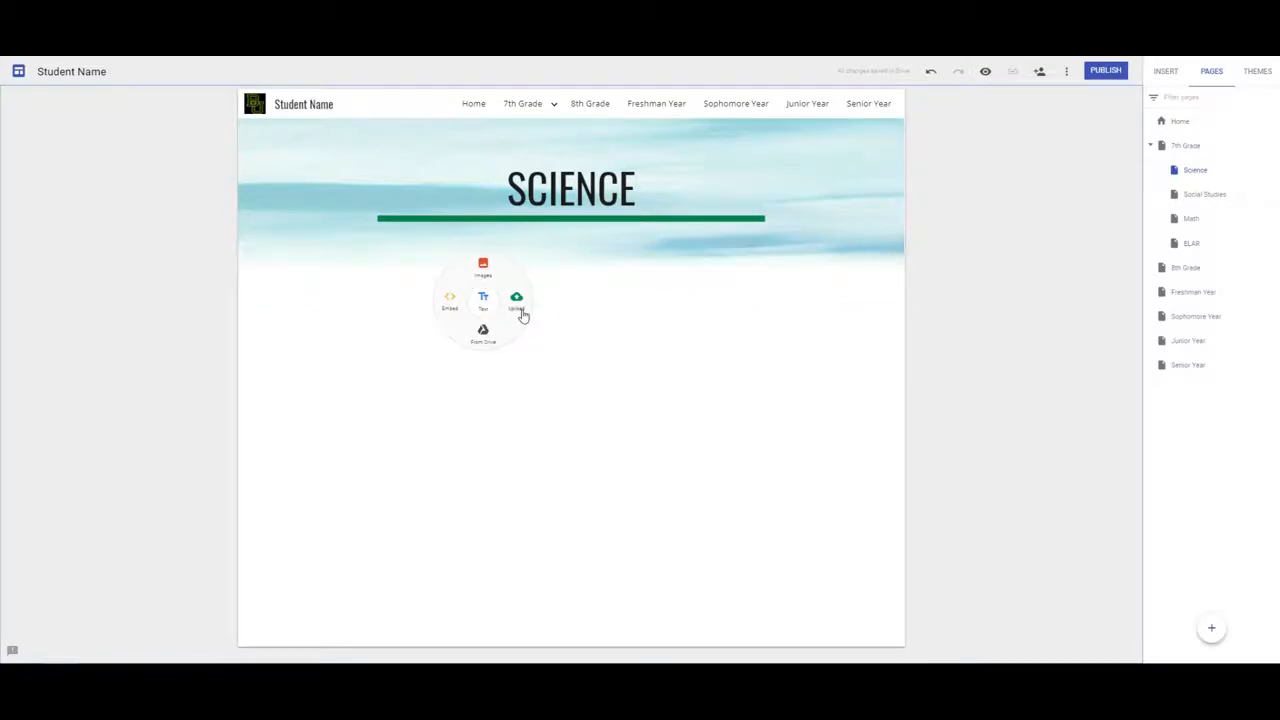
{"action": "left_click", "coordinate": [485, 304]}
{"action": "type", "text": "Title of Activity"}
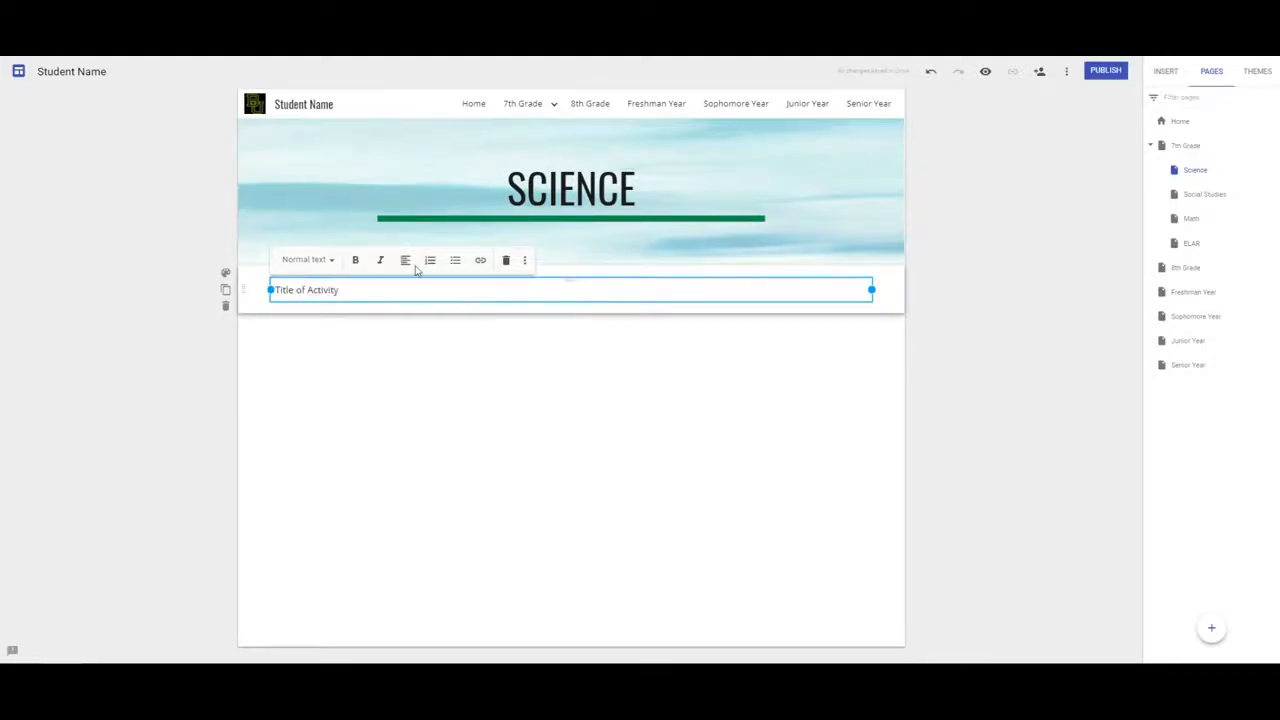
- Format the "Title of Activity" text with the Heading style and center it
{"action": "left_click", "coordinate": [334, 261]}
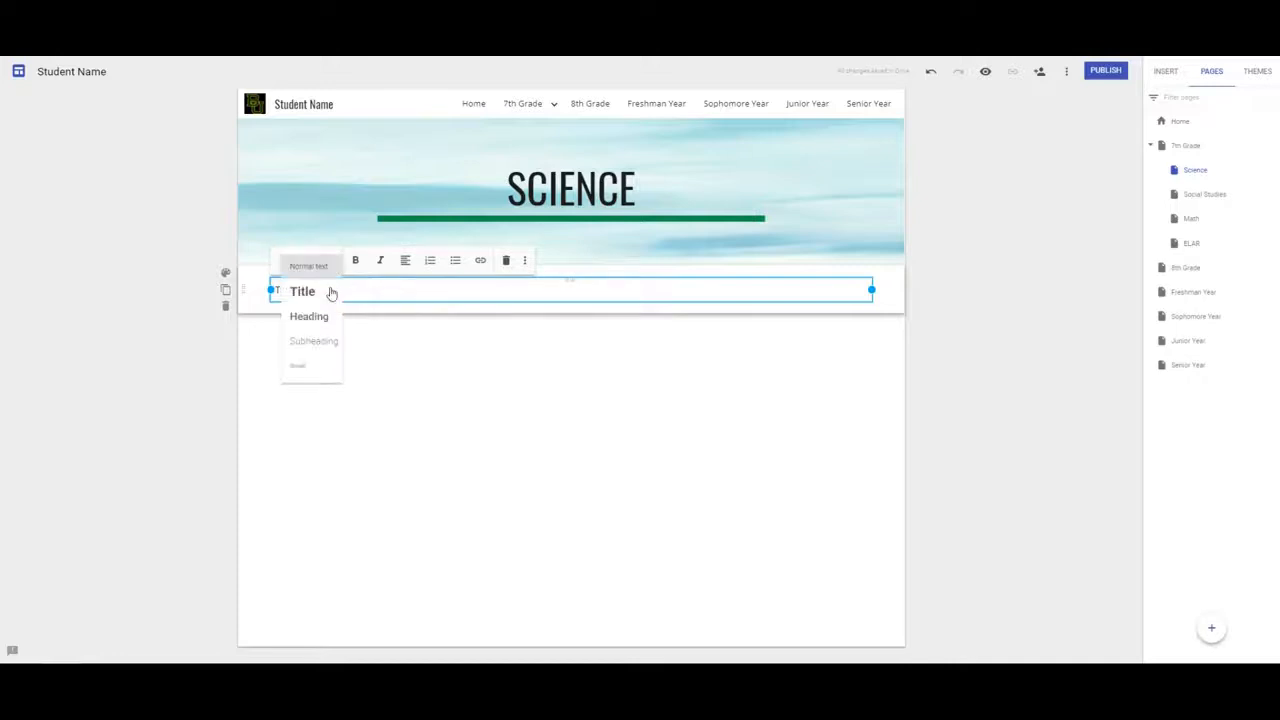
{"action": "left_click", "coordinate": [326, 315]}
{"action": "left_click", "coordinate": [344, 260]}
{"action": "left_click", "coordinate": [350, 289]}
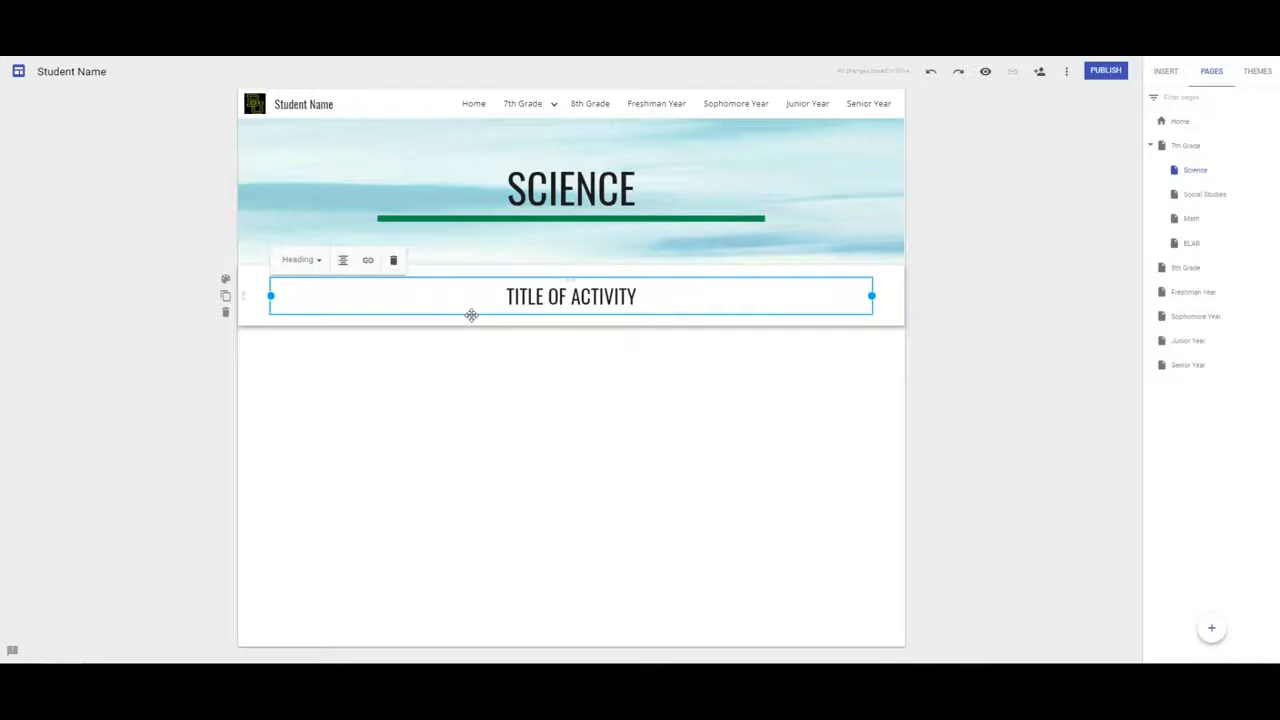
- Apply the Emphasis 2 section style to the "Title of Activity" section
{"action": "left_click", "coordinate": [571, 367]}
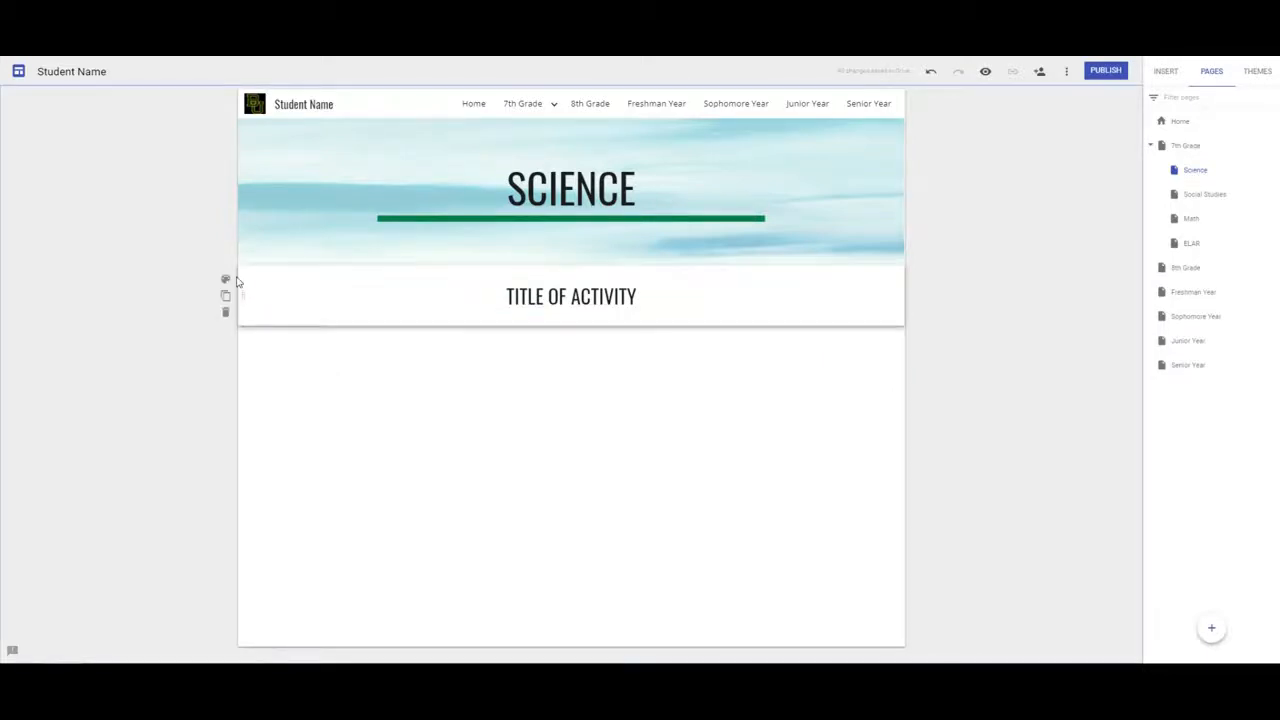
{"action": "left_click", "coordinate": [225, 280]}
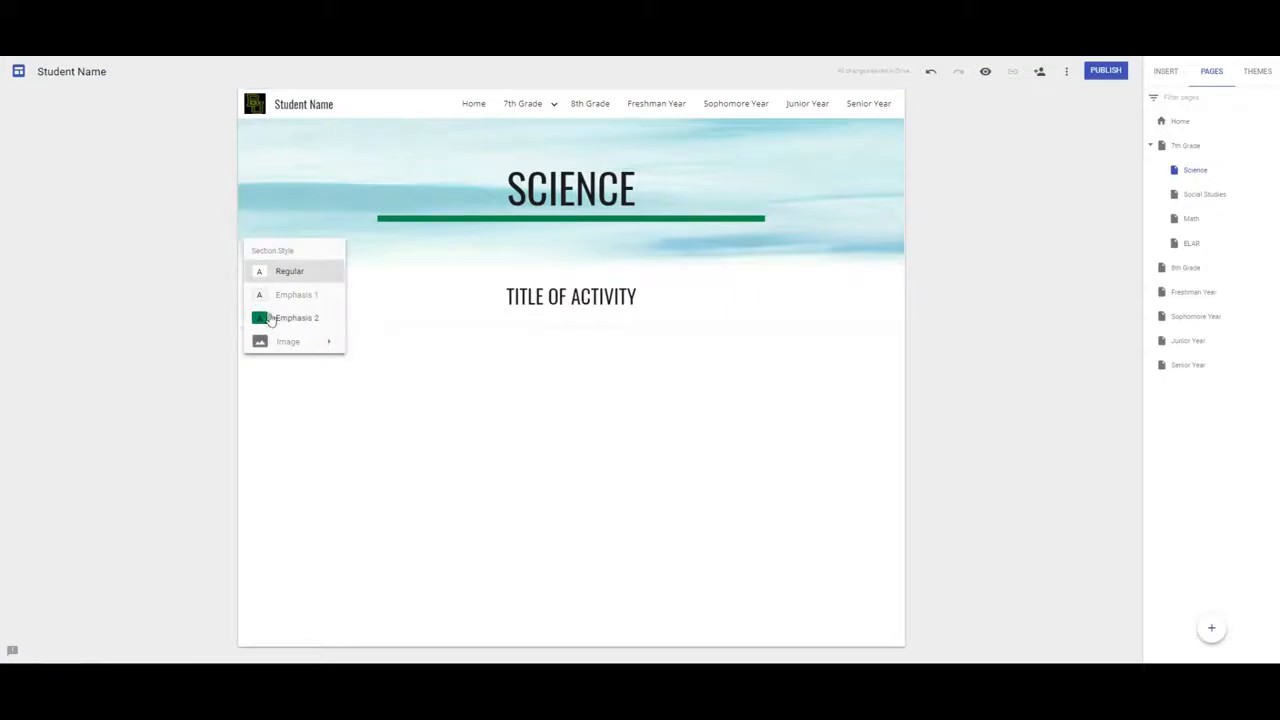
{"action": "left_click", "coordinate": [270, 319]}
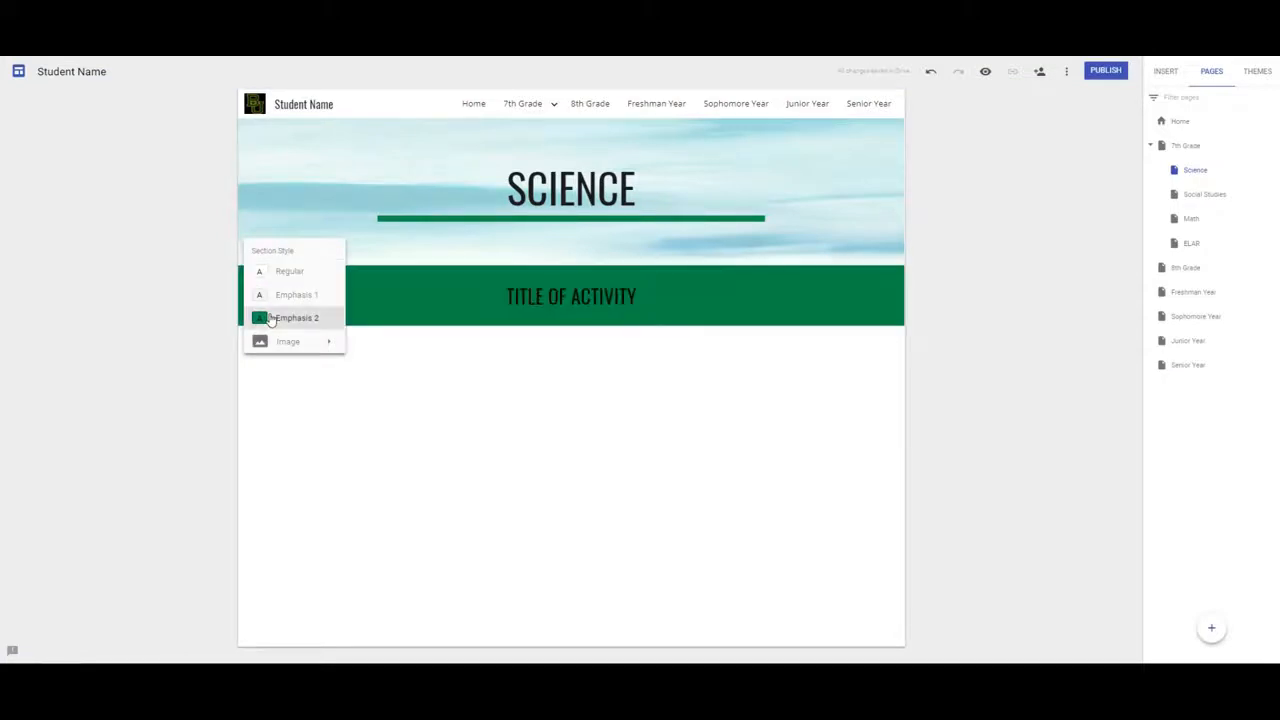
- Change the Impression theme's accent color to a custom bright red
{"action": "left_click", "coordinate": [1257, 71]}
{"action": "left_click", "coordinate": [1220, 426]}
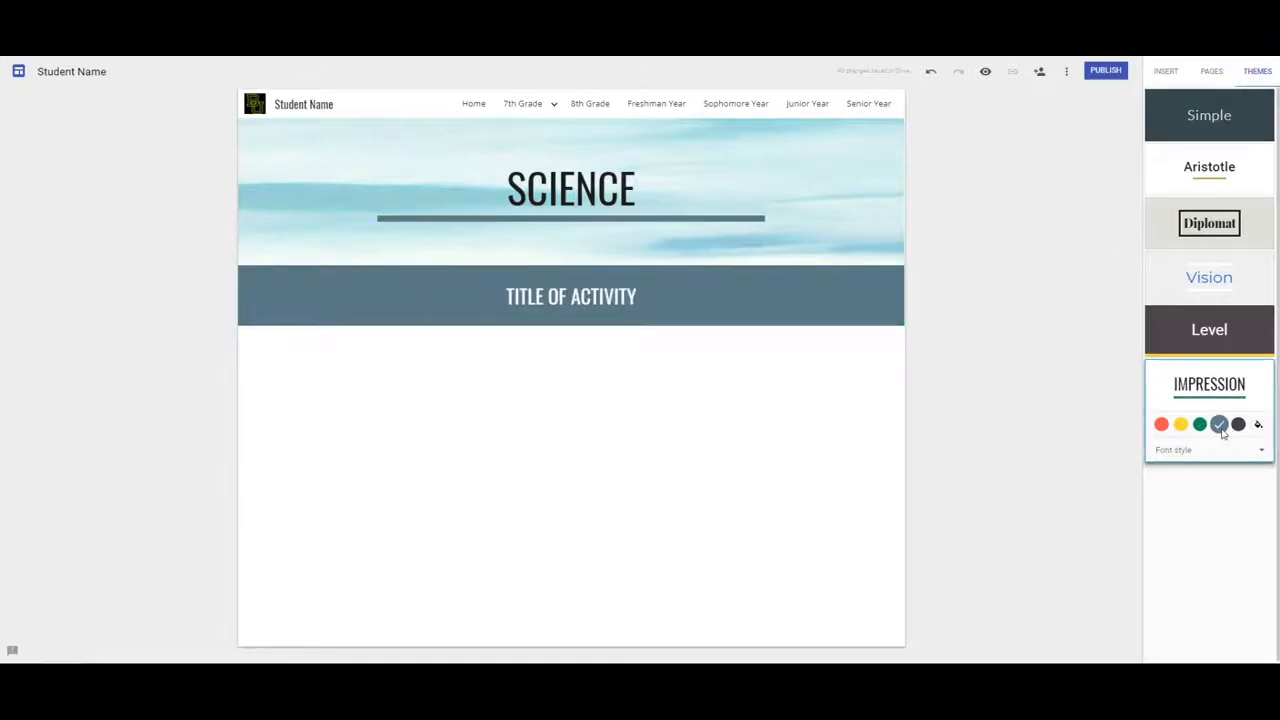
{"action": "left_click", "coordinate": [1258, 425]}
{"action": "left_click", "coordinate": [1262, 459]}
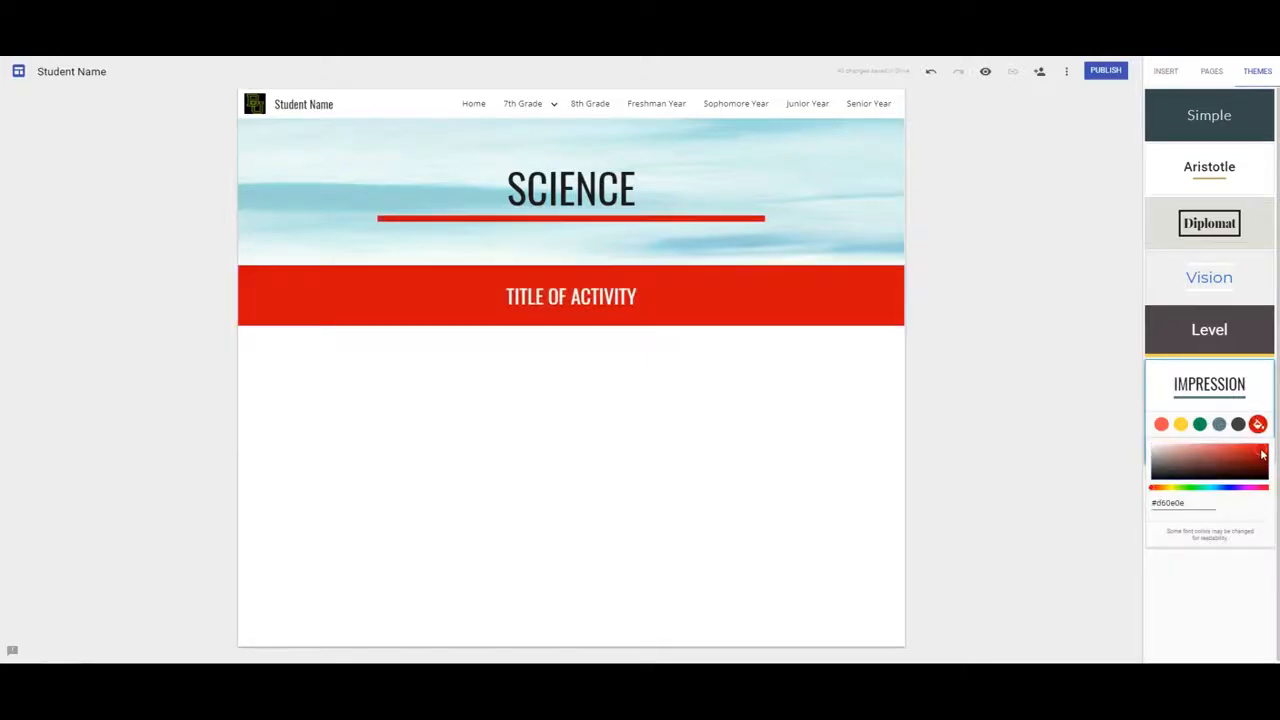
{"action": "left_click", "coordinate": [541, 350]}
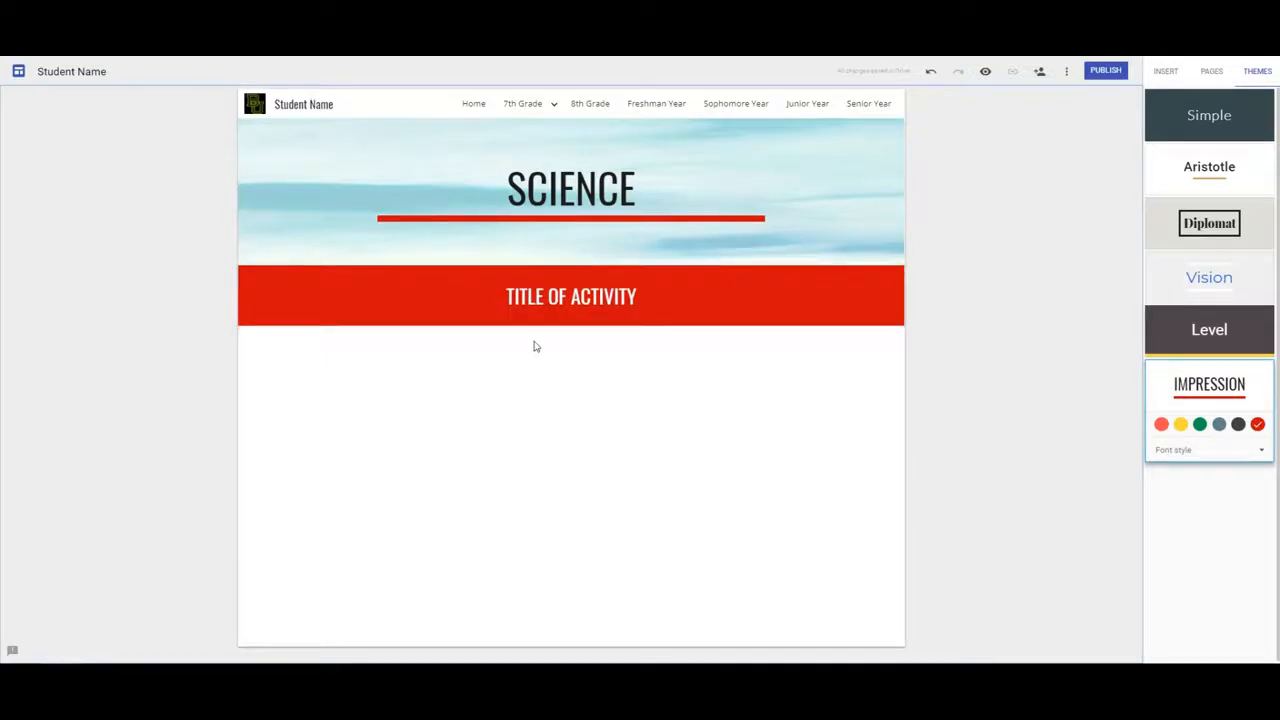
- Insert the monkey image download.gif from the Drive folder Logo's below the "Title of Activity" section
{"action": "double_click", "coordinate": [535, 346]}
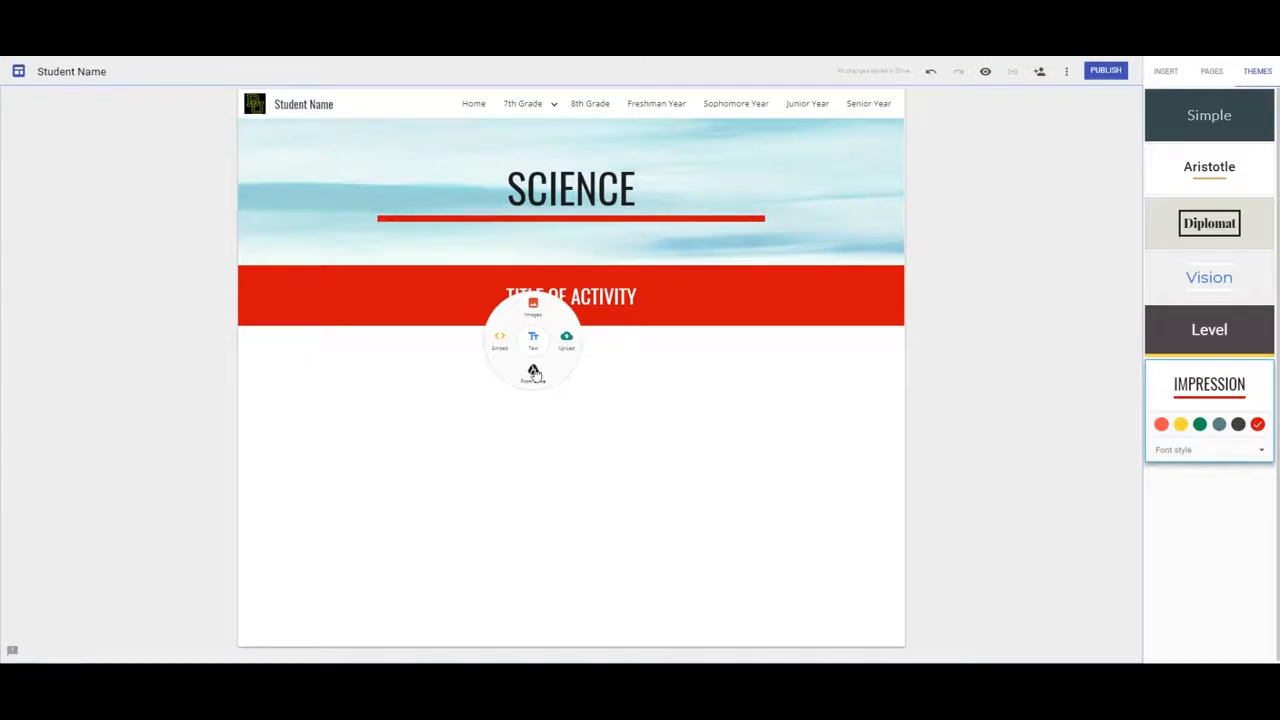
{"action": "left_click", "coordinate": [533, 372]}
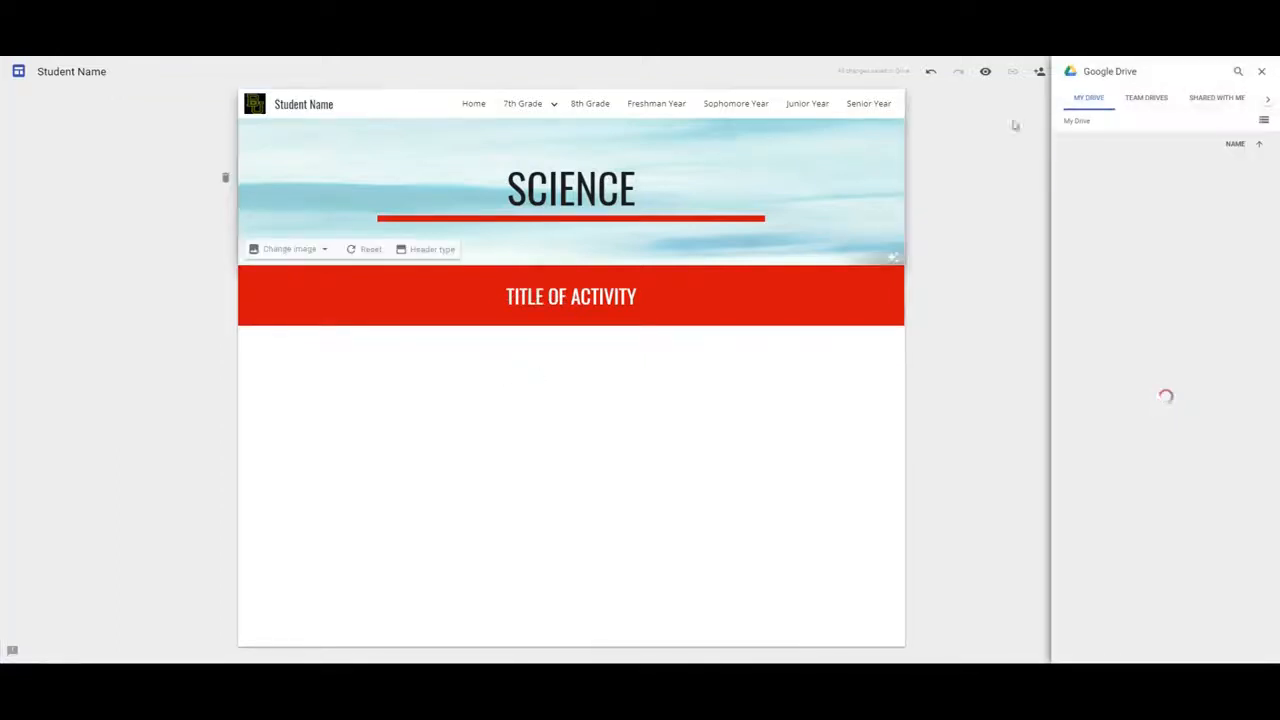
{"action": "scroll", "coordinate": [1107, 300], "scroll_direction": "down", "scroll_amount": 3}
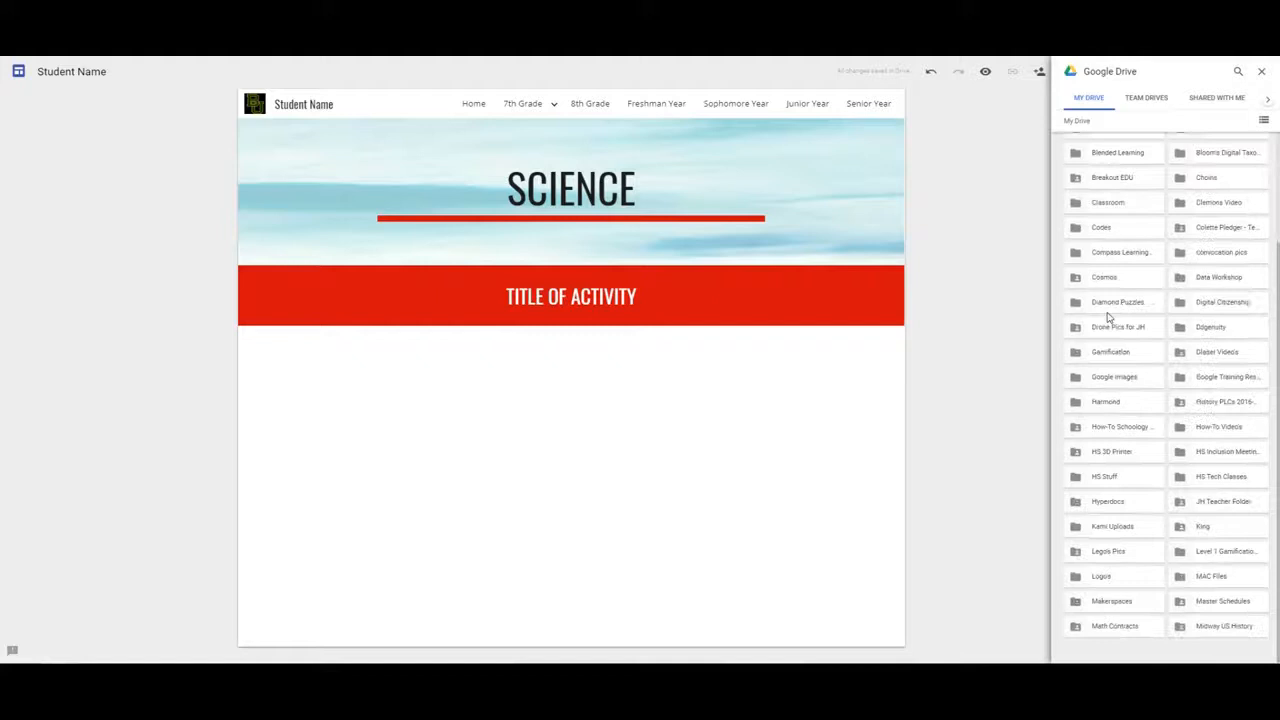
{"action": "left_click", "coordinate": [1103, 578]}
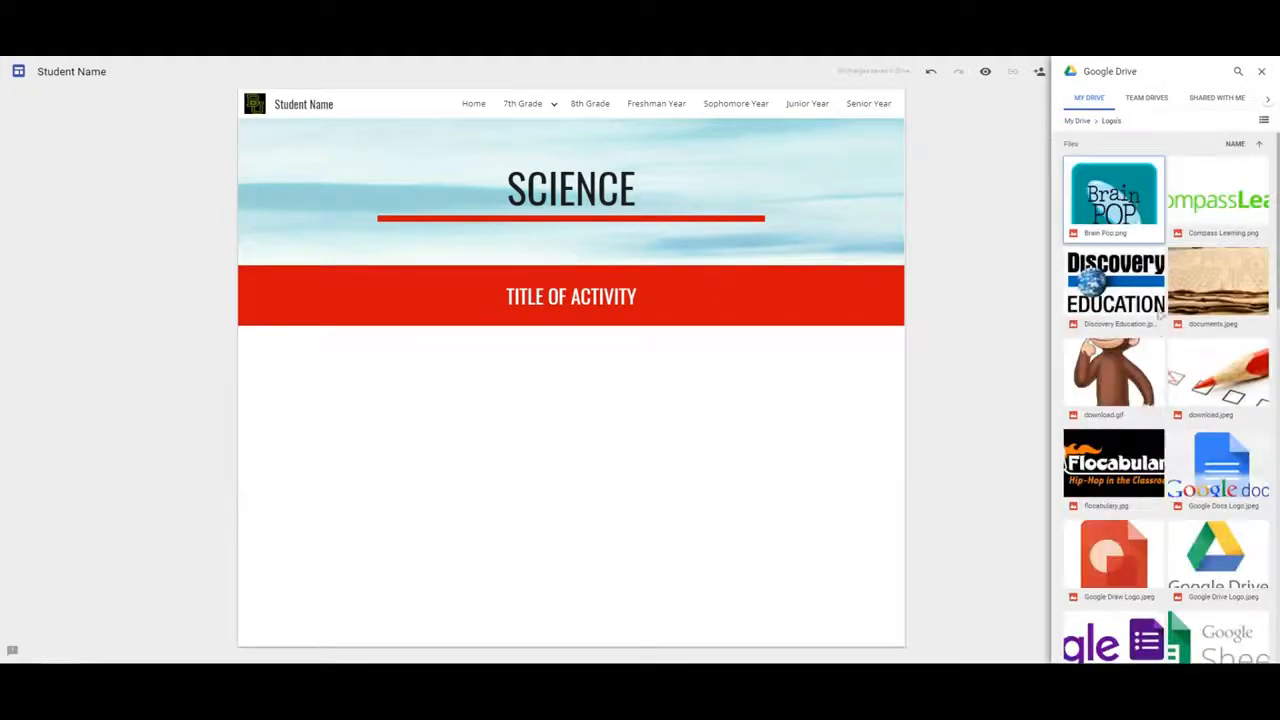
{"action": "left_click", "coordinate": [1118, 377]}
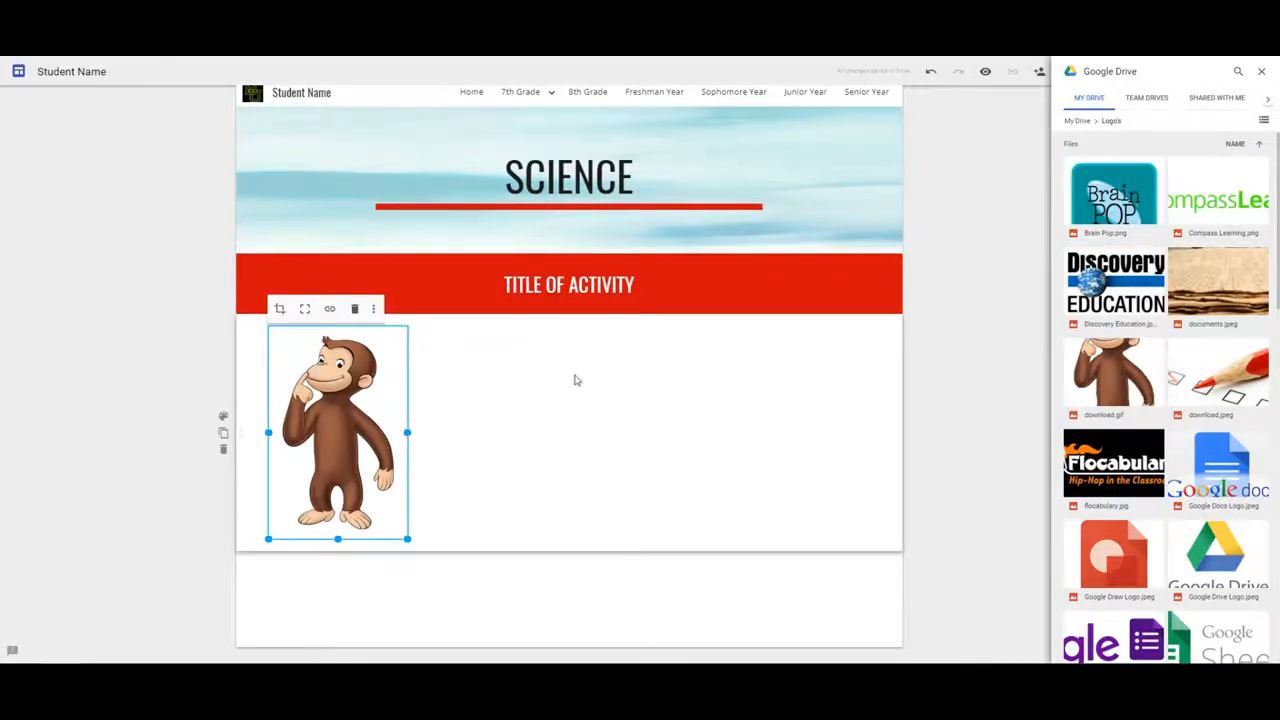
{"action": "left_click", "coordinate": [601, 402]}
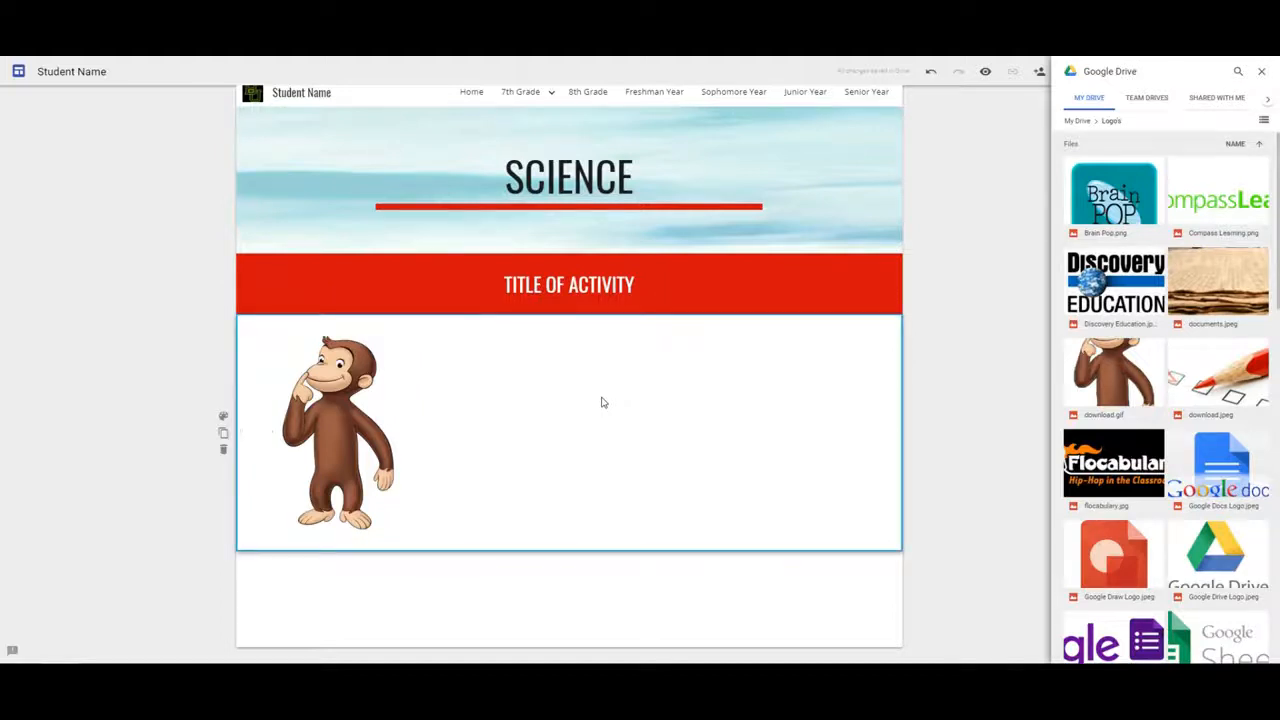
- Insert Google Drive Logo.jpeg from the Logo's folder beside the monkey image
{"action": "double_click", "coordinate": [601, 402]}
{"action": "left_click", "coordinate": [607, 431]}
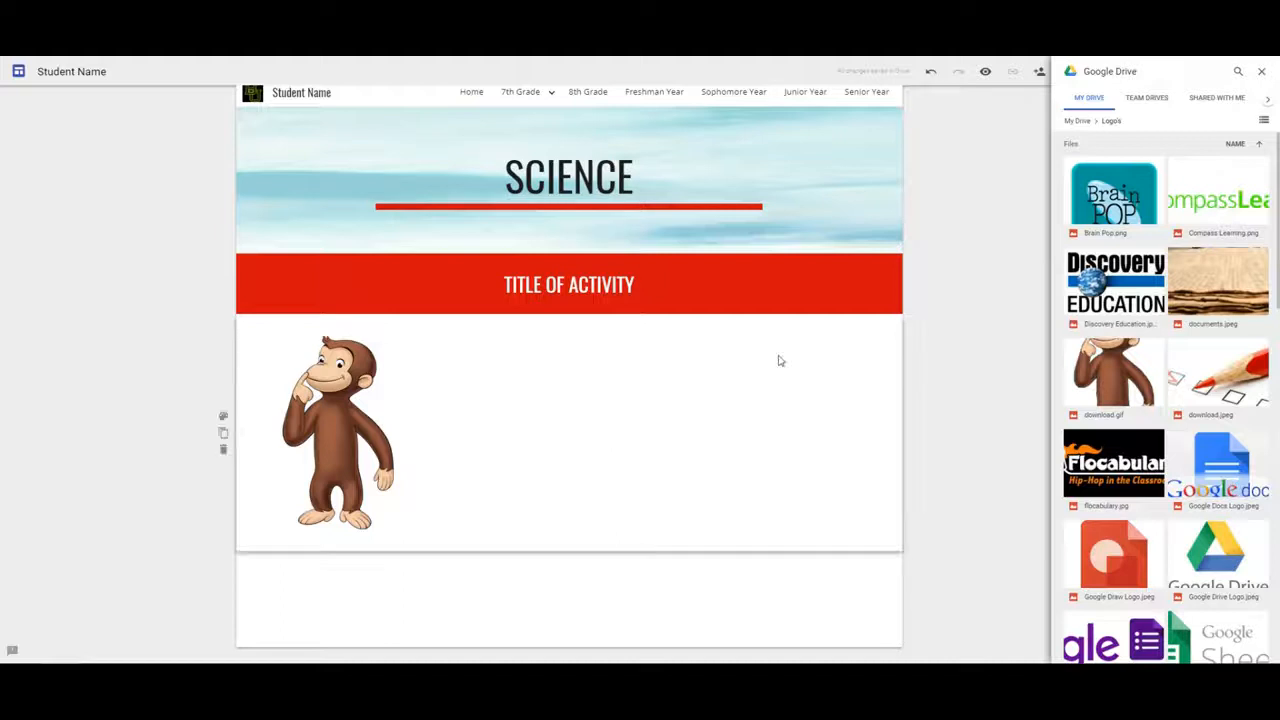
{"action": "left_click_drag", "start_coordinate": [1218, 555], "coordinate": [680, 457]}
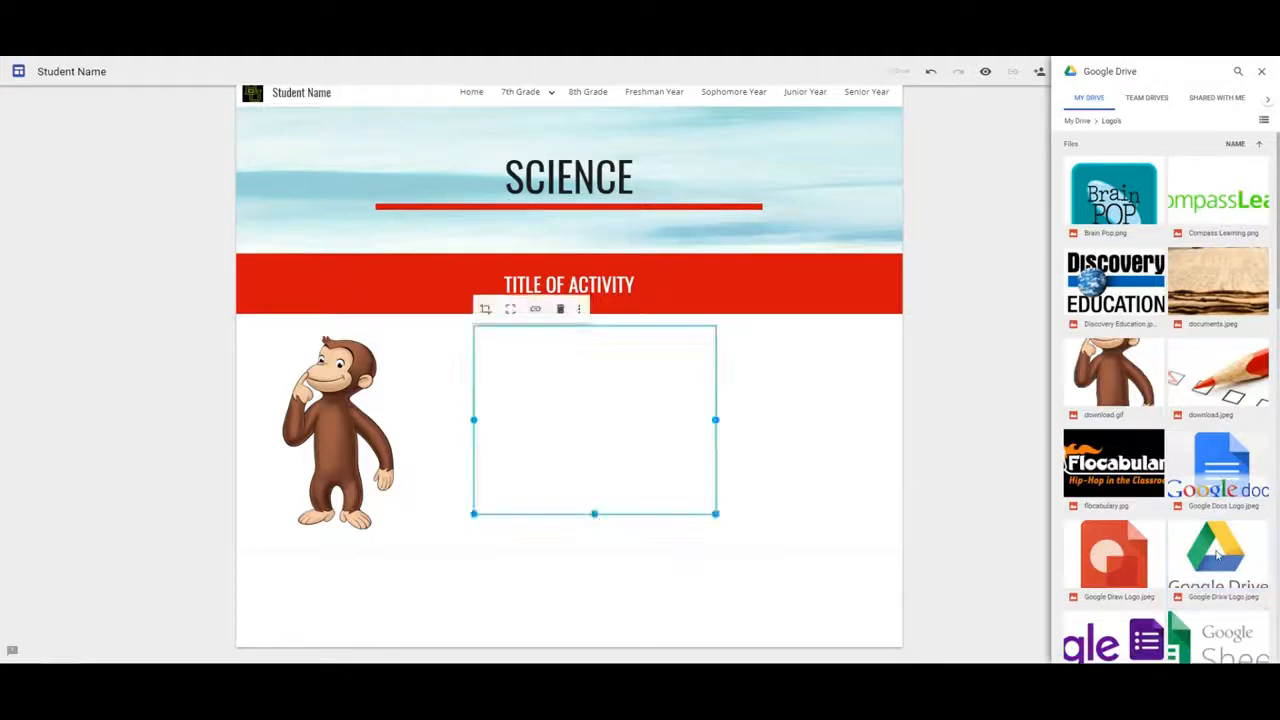
{"action": "left_click", "coordinate": [775, 399]}
- Insert Google Draw Logo.jpeg from the Logo's folder to the right of the Google Drive logo
{"action": "double_click", "coordinate": [772, 397]}
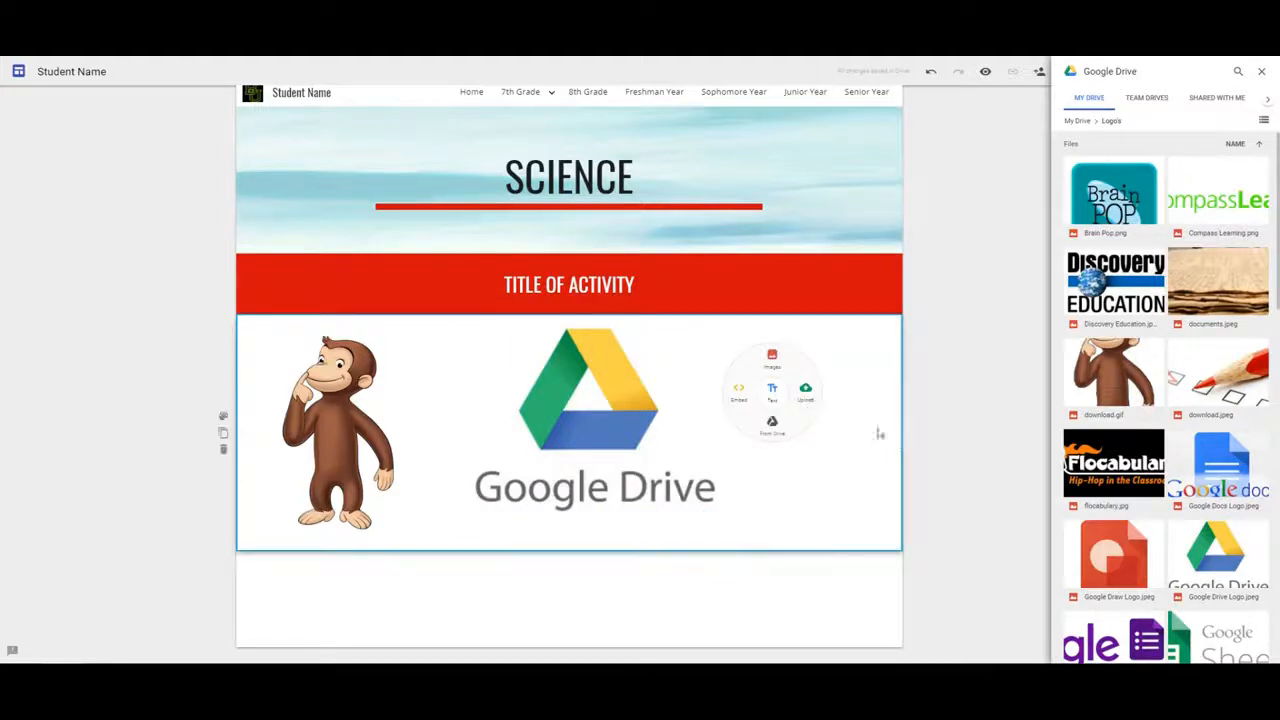
{"action": "left_click", "coordinate": [773, 426]}
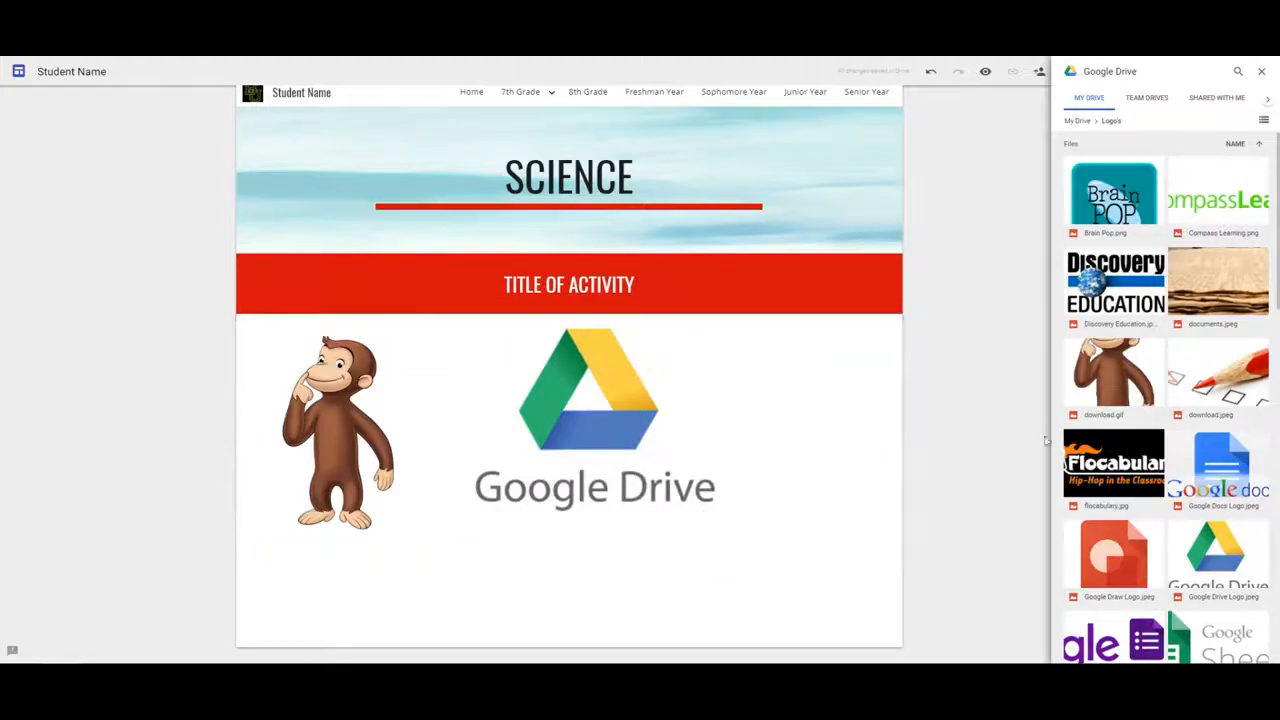
{"action": "left_click", "coordinate": [1127, 545]}
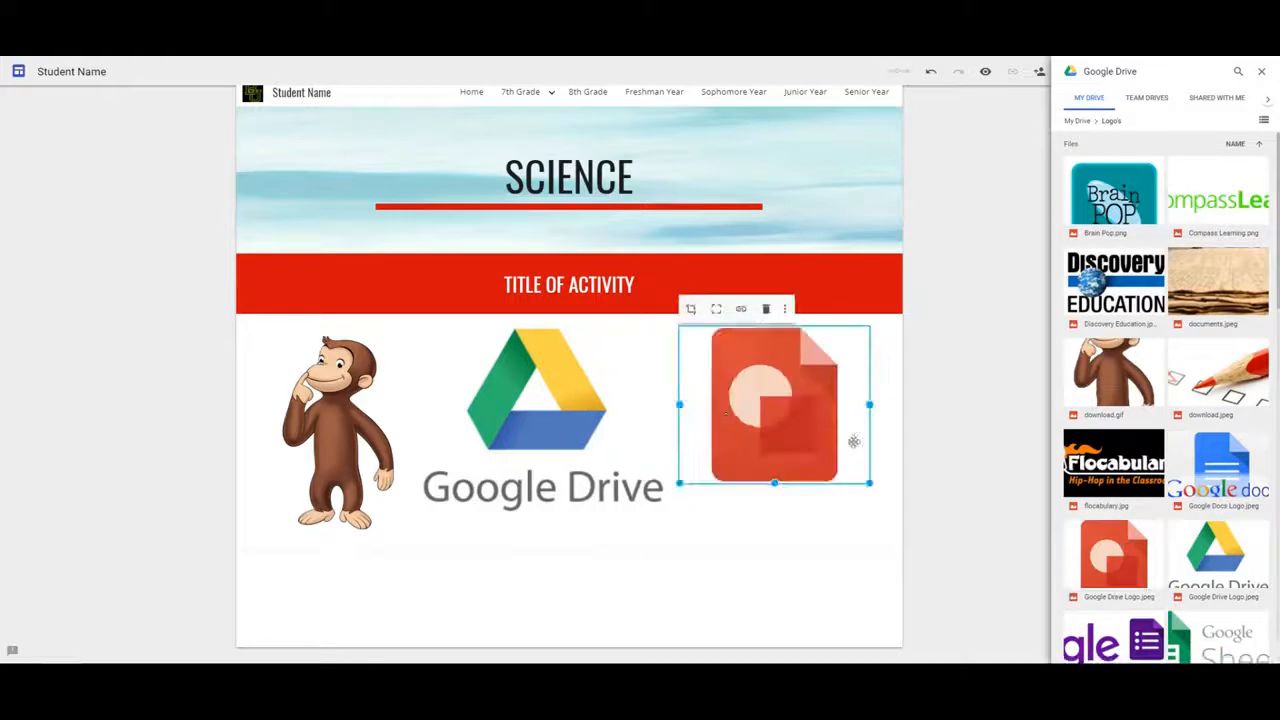
{"action": "left_click", "coordinate": [717, 544]}
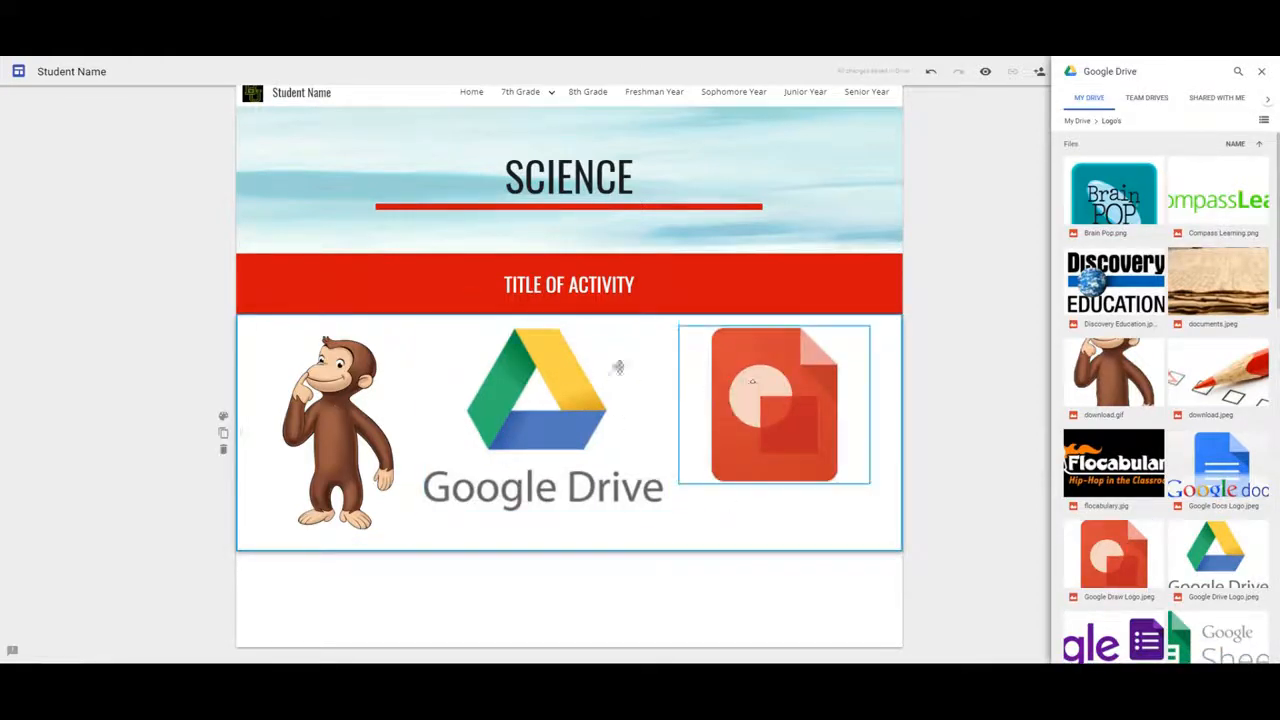
- Delete the Google Drive logo and space the monkey and Google Draw images out across the section
{"action": "left_click", "coordinate": [568, 394]}
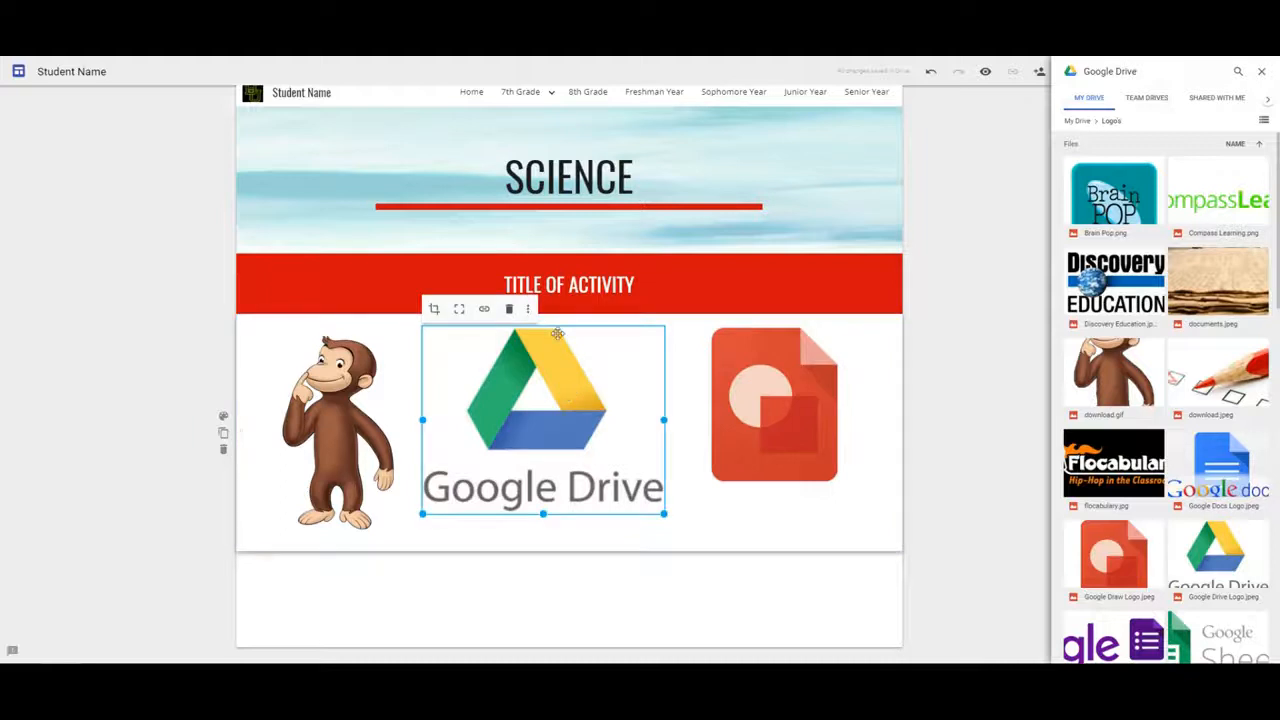
{"action": "left_click", "coordinate": [509, 309]}
{"action": "mouse_move", "coordinate": [337, 403]}
{"action": "left_mouse_down"}
{"action": "mouse_move", "coordinate": [469, 394]}
{"action": "mouse_move", "coordinate": [456, 396]}
{"action": "left_mouse_up"}
{"action": "mouse_move", "coordinate": [752, 395]}
{"action": "left_mouse_down"}
{"action": "mouse_move", "coordinate": [723, 420]}
{"action": "mouse_move", "coordinate": [733, 411]}
{"action": "left_mouse_up"}
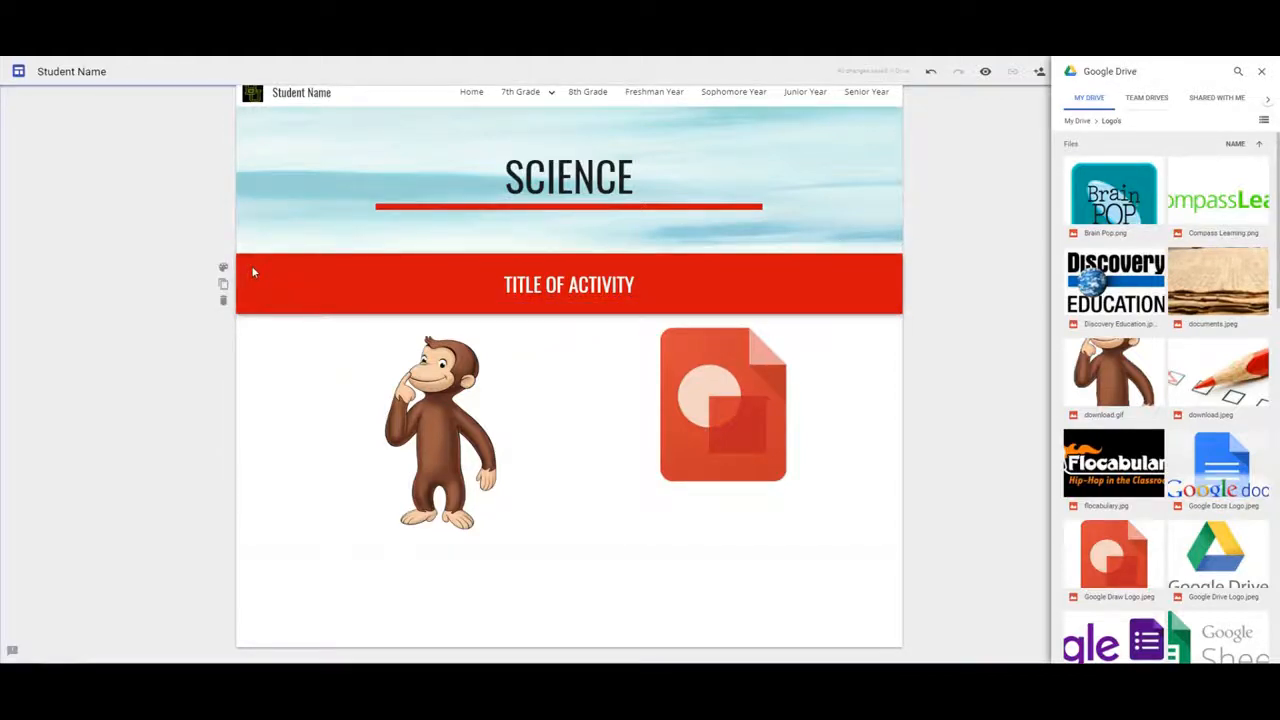
- Insert a text box below the images in the Heading style reading "NEW TITLE"
{"action": "double_click", "coordinate": [307, 608]}
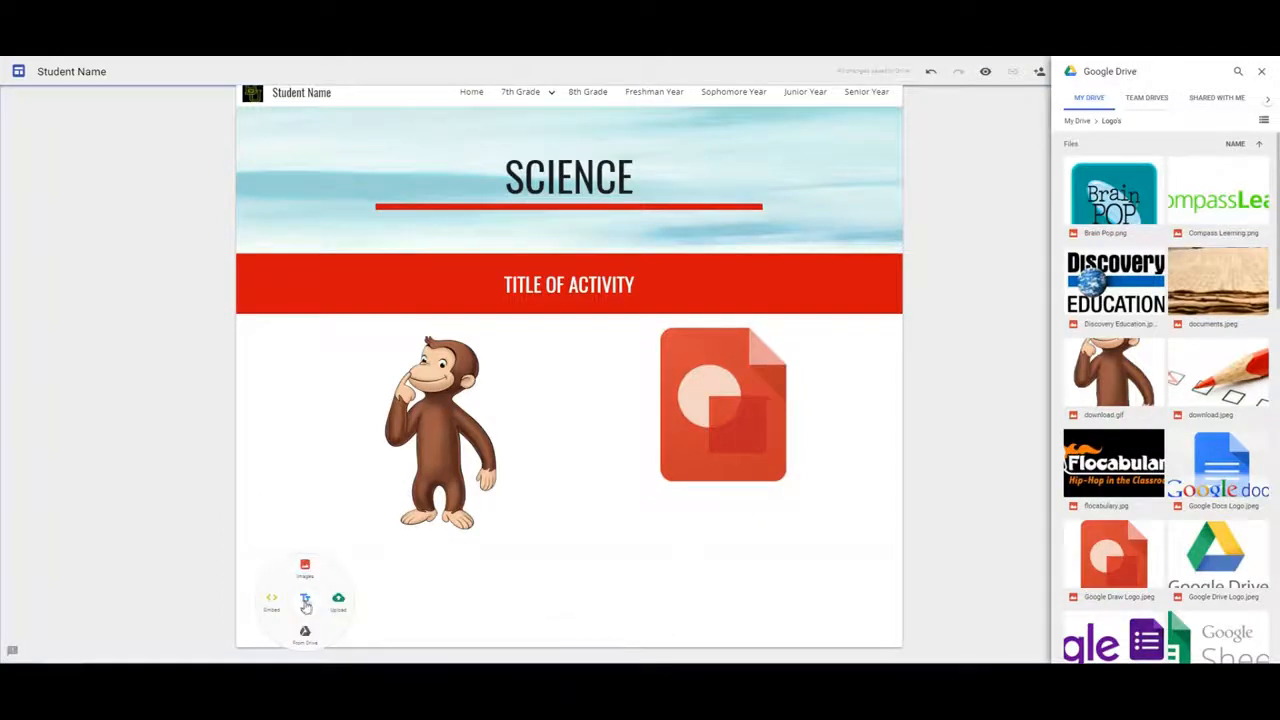
{"action": "left_click", "coordinate": [305, 601]}
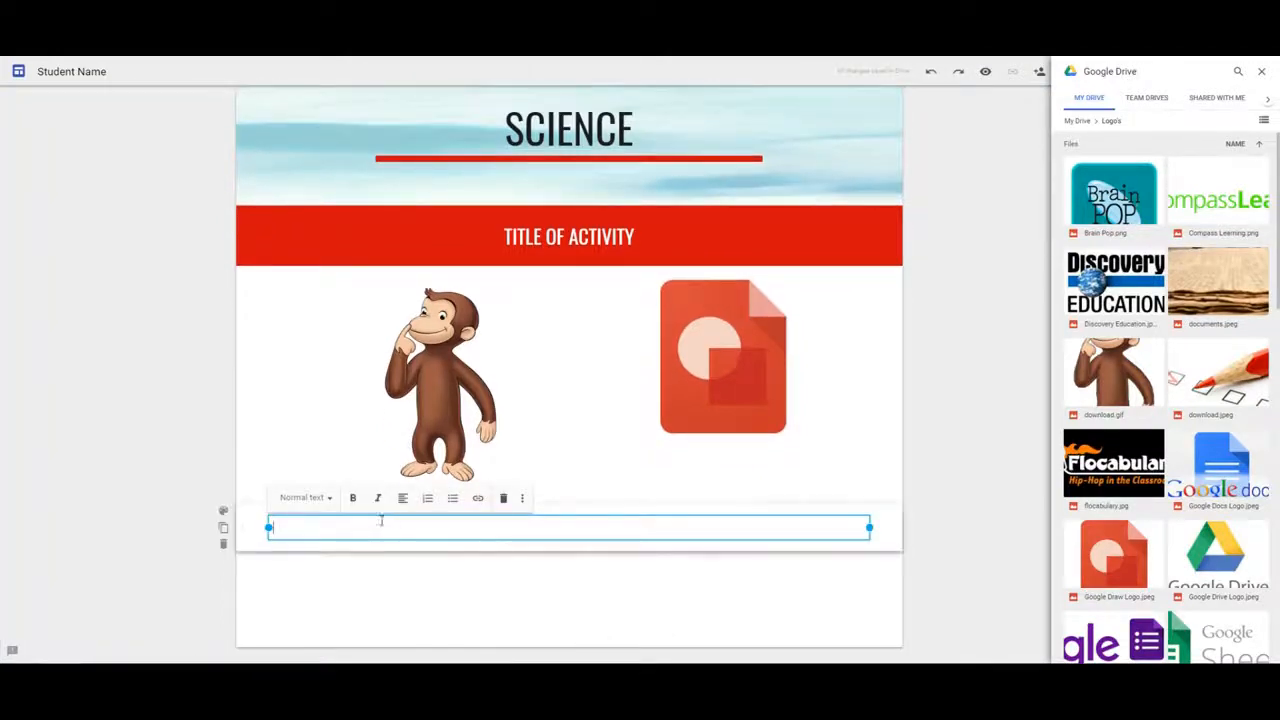
{"action": "left_click", "coordinate": [310, 499]}
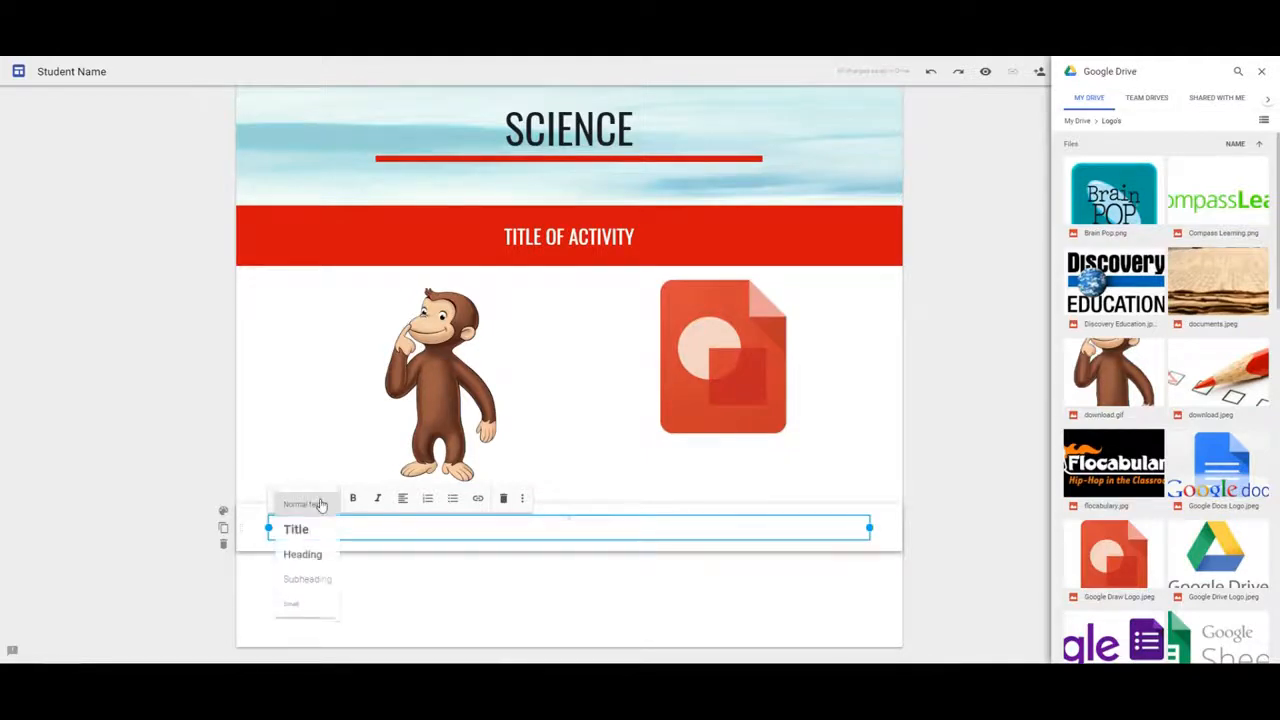
{"action": "left_click", "coordinate": [312, 556]}
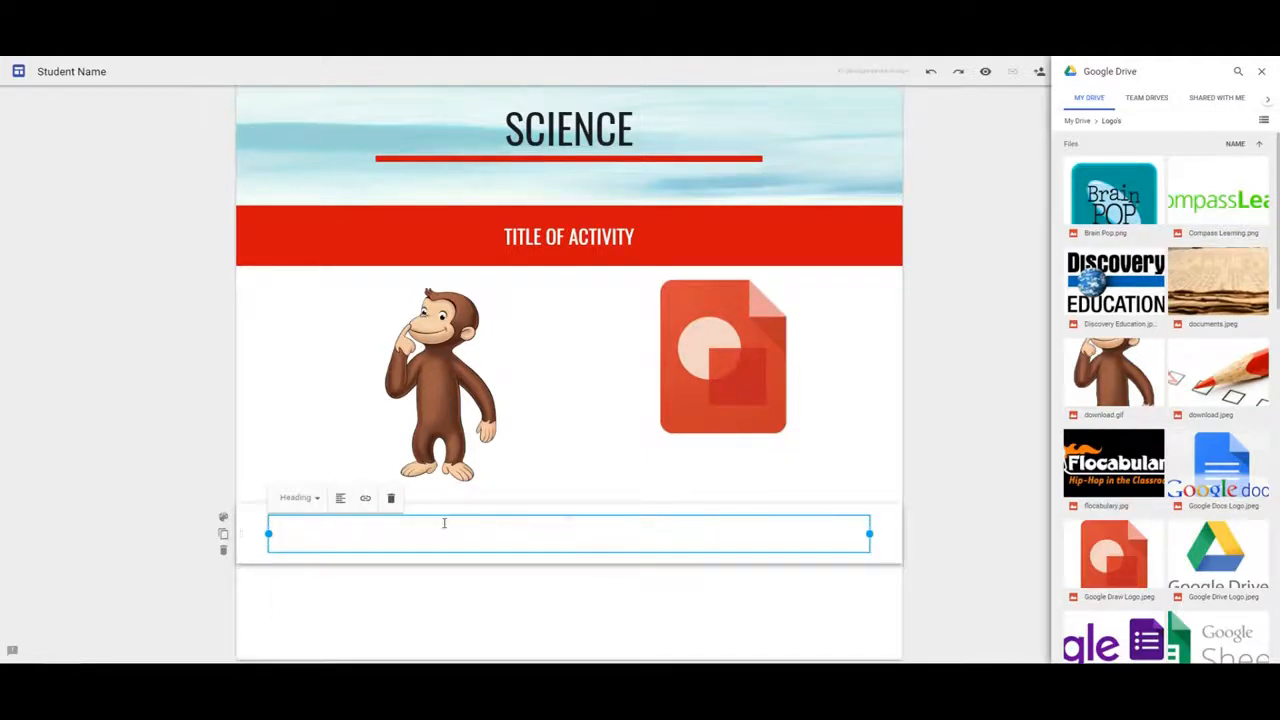
{"action": "type", "text": "NEW TITLE"}
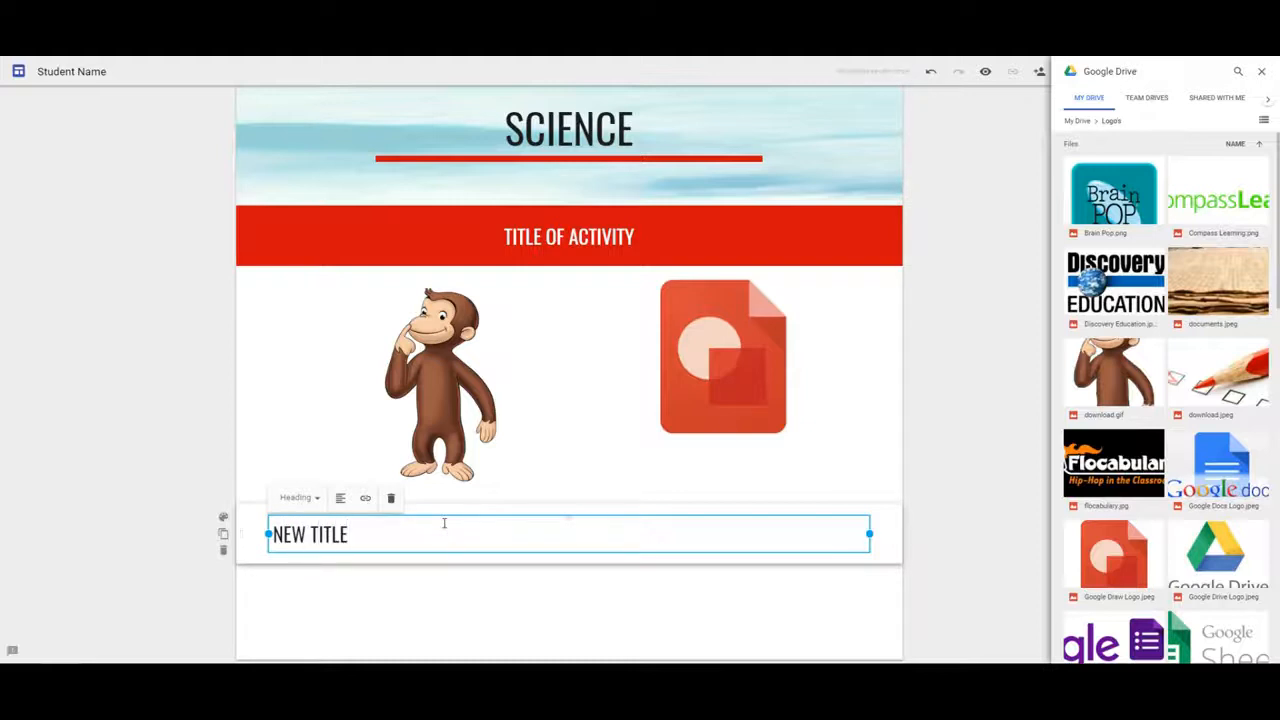
- Center the "NEW TITLE" text
{"action": "left_click", "coordinate": [340, 497]}
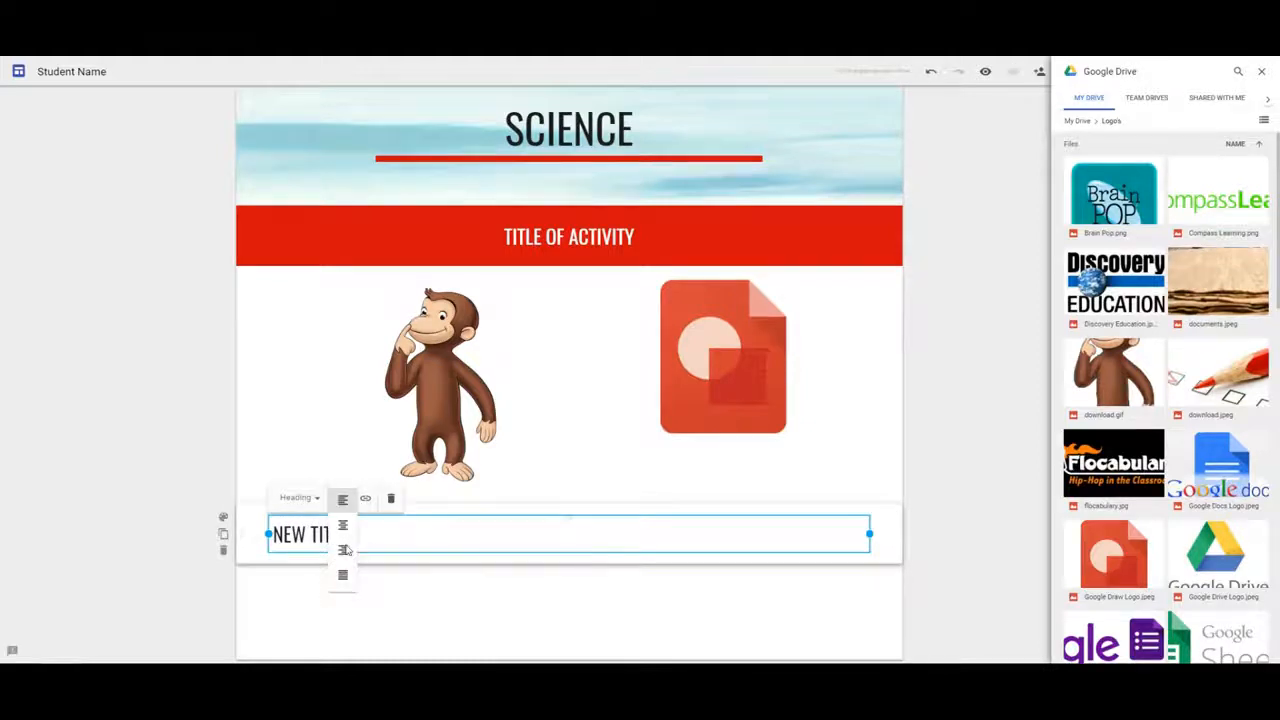
{"action": "left_click", "coordinate": [348, 548]}
{"action": "left_click", "coordinate": [339, 498]}
{"action": "left_click", "coordinate": [343, 530]}
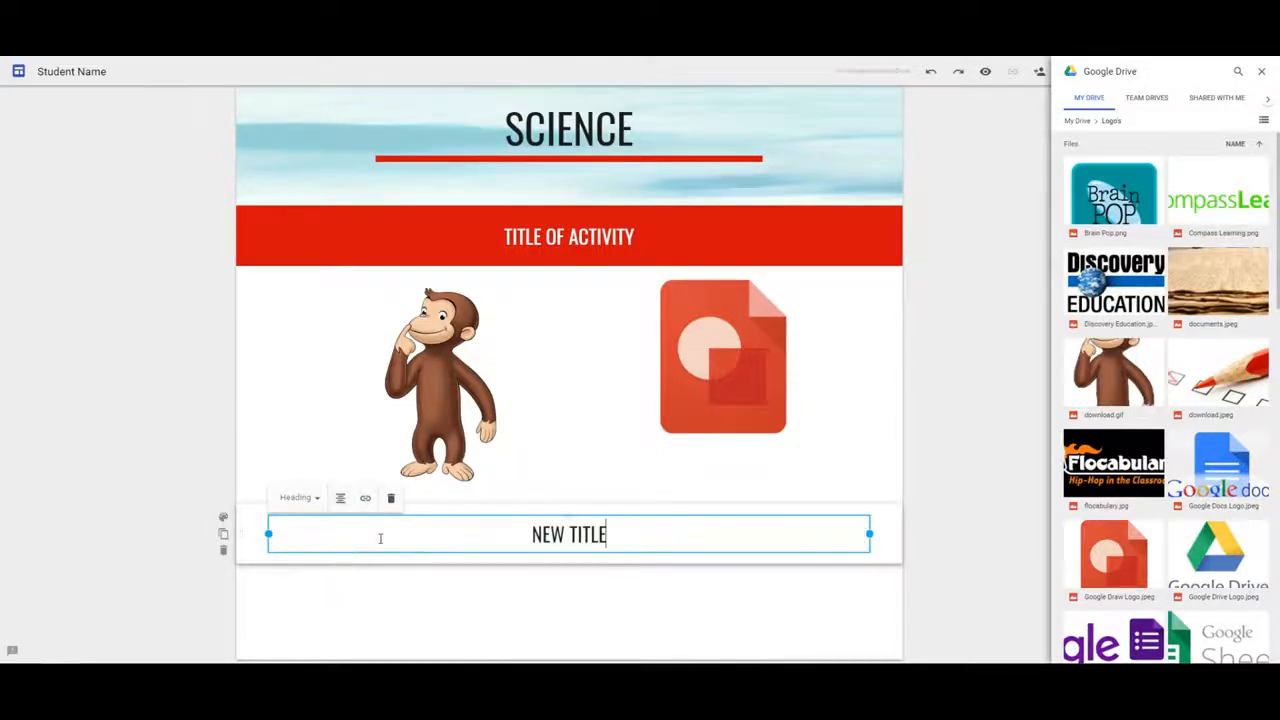
- Apply the Emphasis 2 style to the "NEW TITLE" section and move it above the "Title of Activity" section
{"action": "left_click", "coordinate": [223, 517]}
{"action": "left_click", "coordinate": [265, 556]}
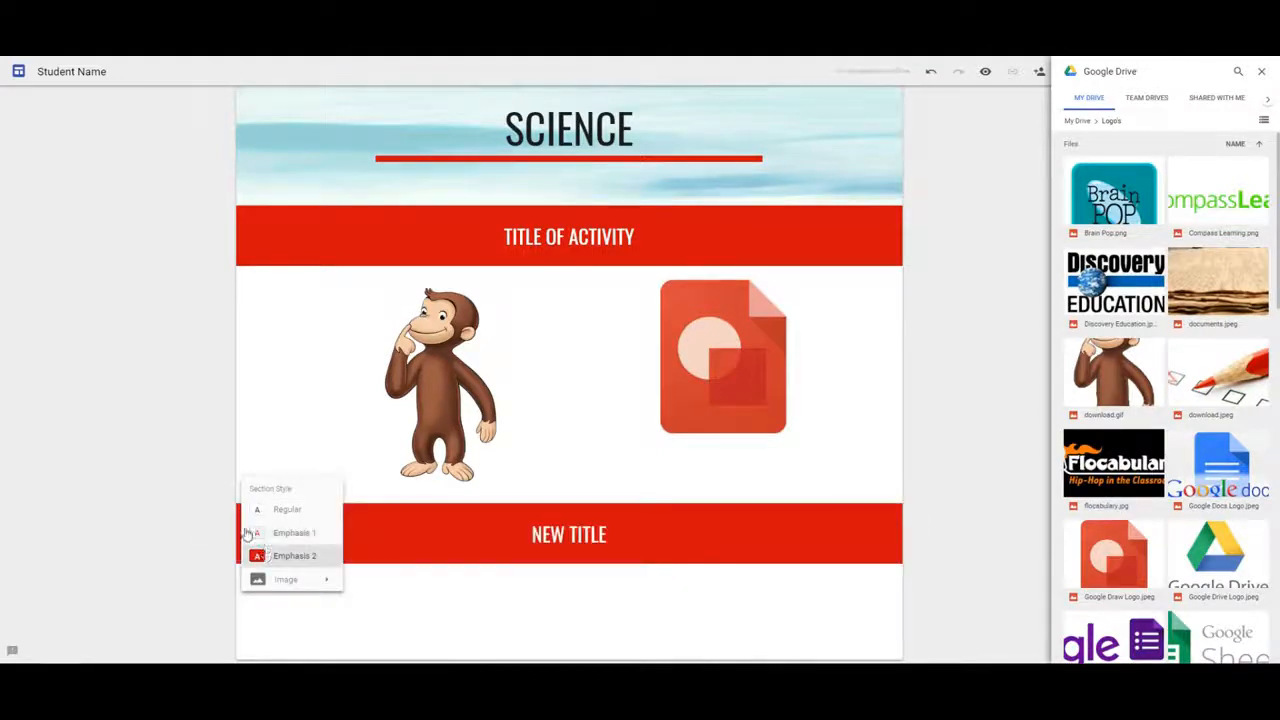
{"action": "left_click_drag", "start_coordinate": [244, 533], "coordinate": [409, 216]}
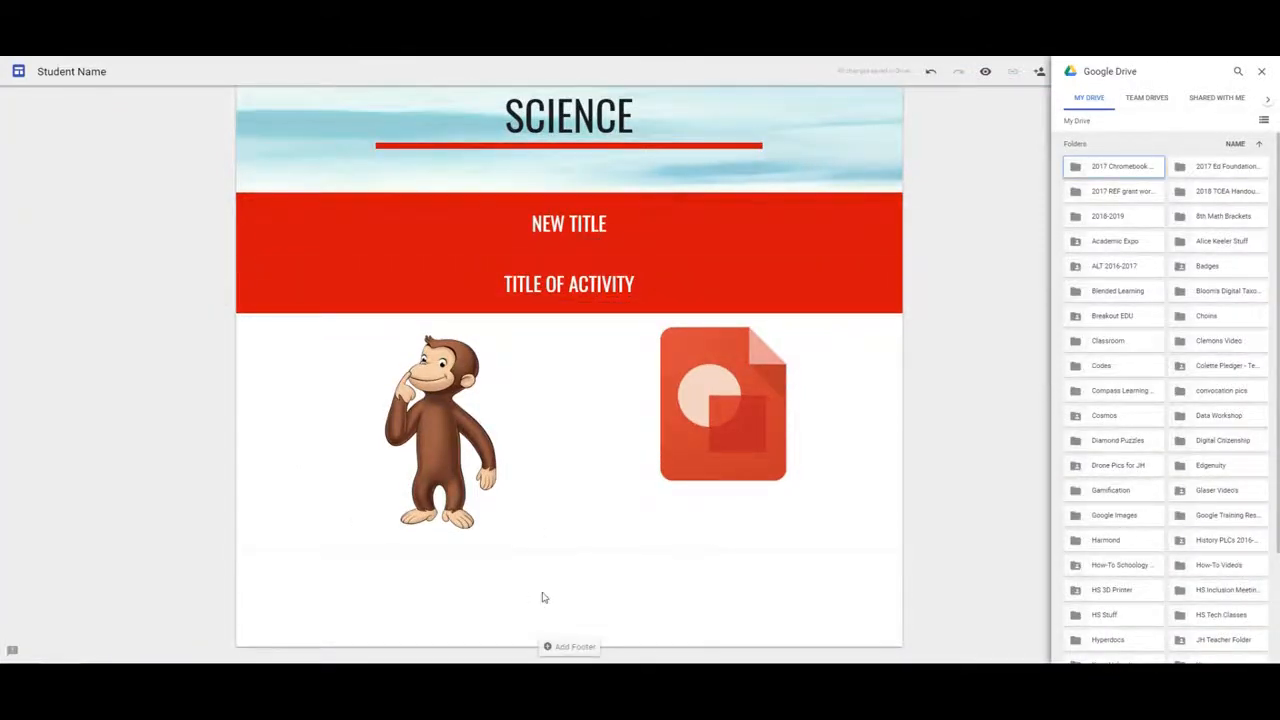
- Insert the photo DJI_0035.JPG from the Drive folder Drone Pics for JH at the end of the page
{"action": "double_click", "coordinate": [542, 597]}
{"action": "left_click", "coordinate": [542, 622]}
{"action": "scroll", "coordinate": [1108, 347], "scroll_direction": "down", "scroll_amount": 1}
{"action": "scroll", "coordinate": [1108, 347], "scroll_direction": "down", "scroll_amount": 2}
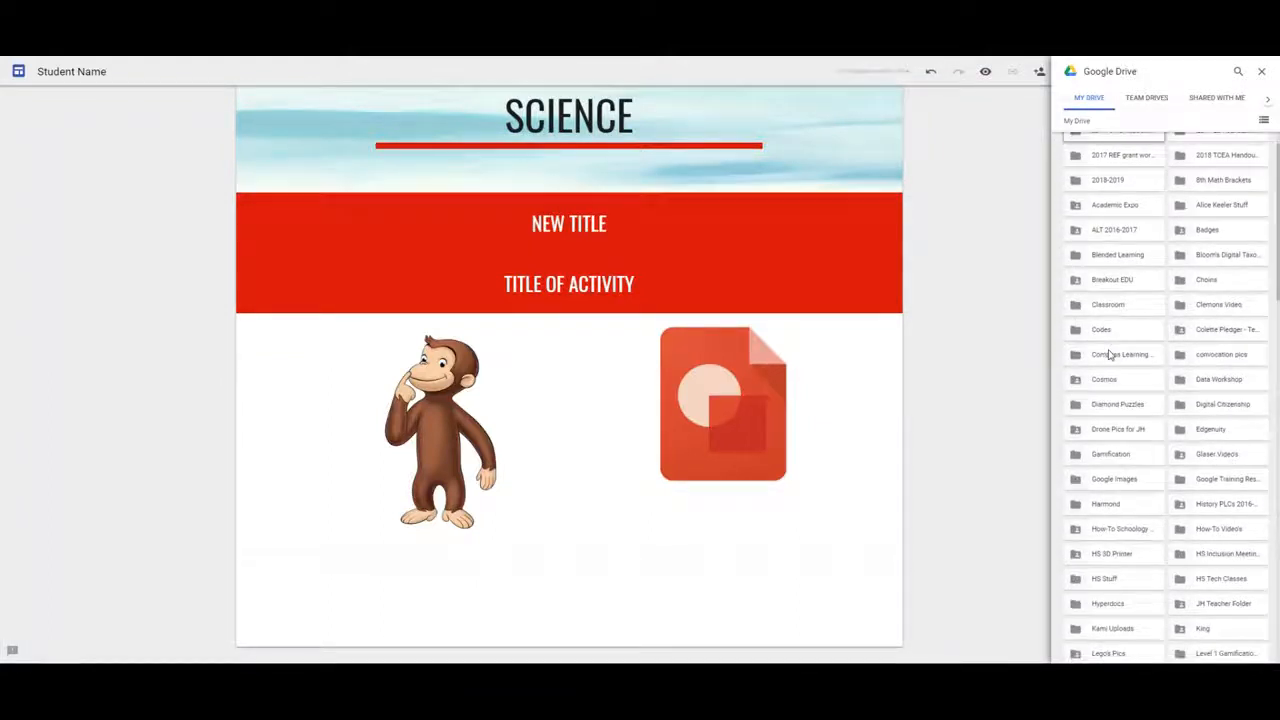
{"action": "left_click", "coordinate": [1119, 411]}
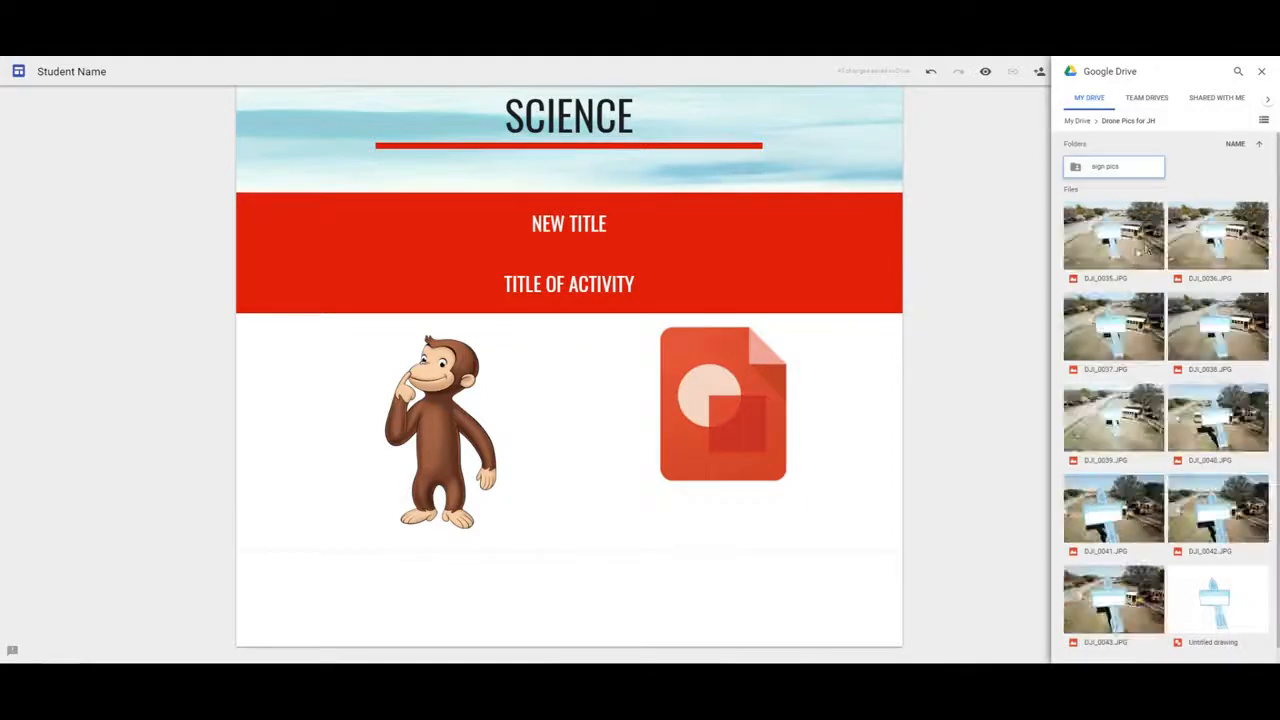
{"action": "left_click", "coordinate": [1113, 257]}
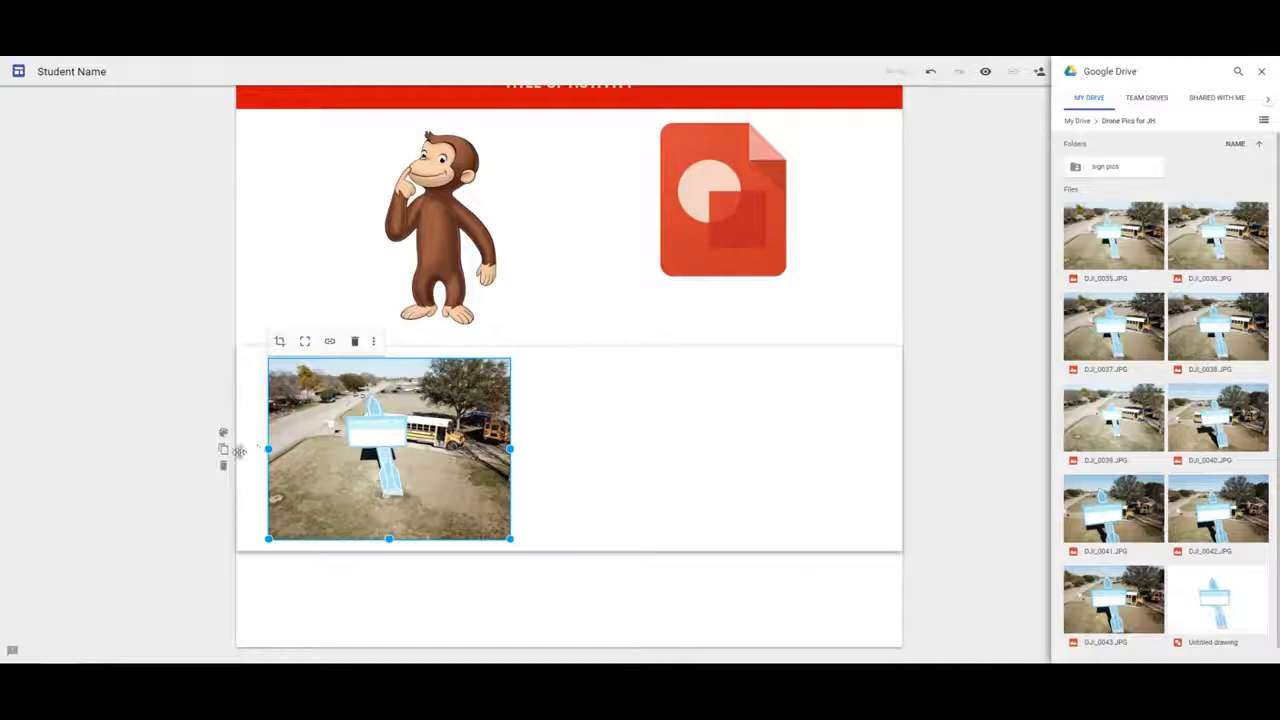
- Move the drone photo's section directly below "NEW TITLE", then center and enlarge the photo
{"action": "left_click_drag", "start_coordinate": [238, 452], "coordinate": [302, 304]}
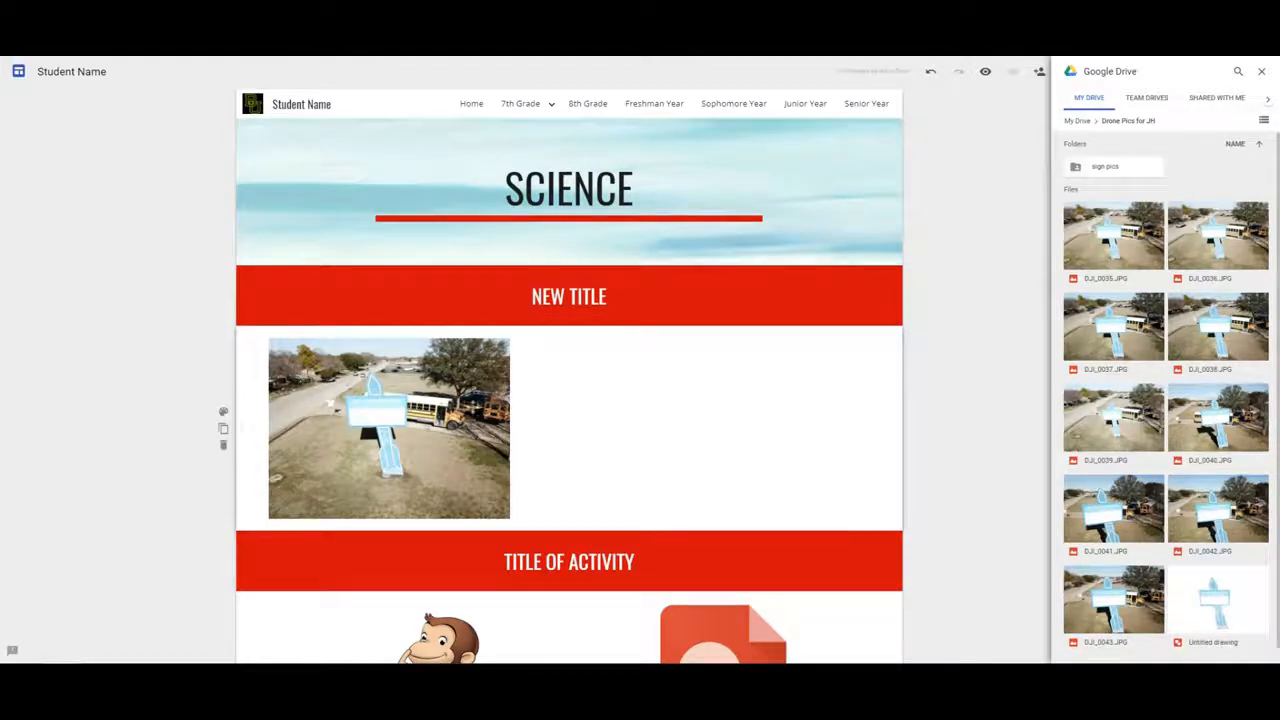
{"action": "left_click_drag", "start_coordinate": [410, 405], "coordinate": [564, 393]}
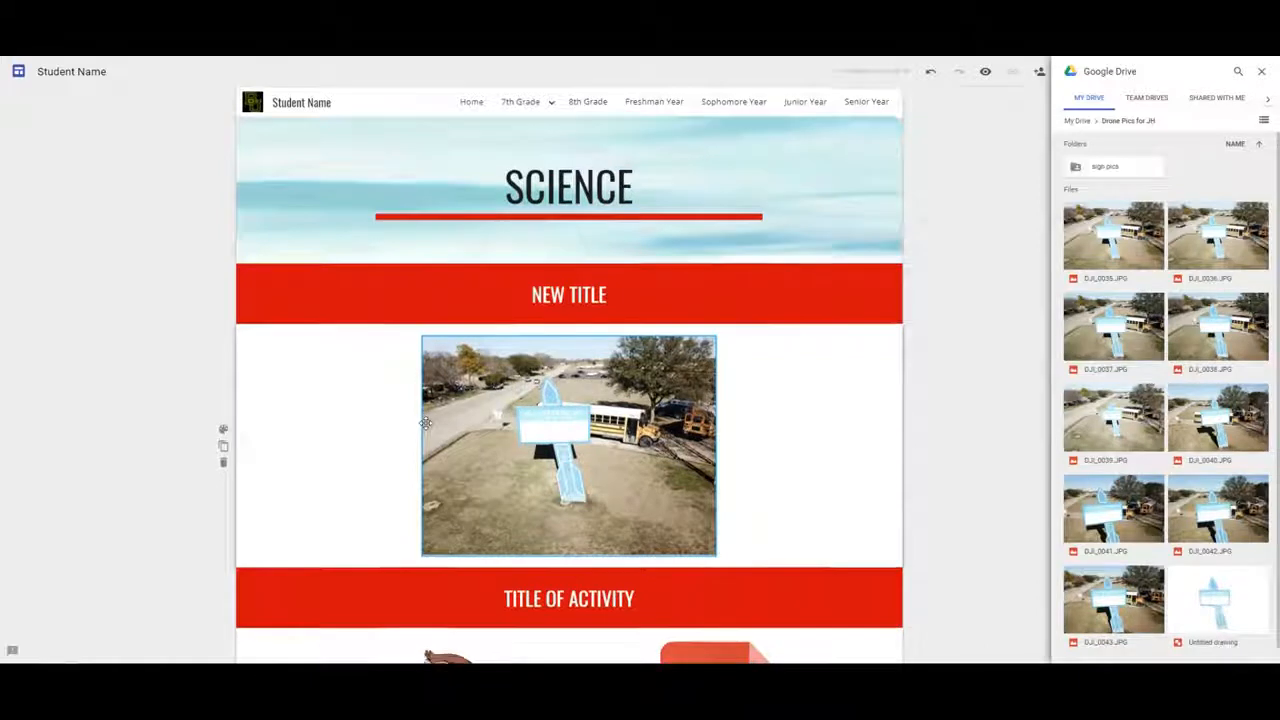
{"action": "scroll", "coordinate": [425, 423], "scroll_direction": "down", "scroll_amount": 4}
{"action": "left_click", "coordinate": [430, 428]}
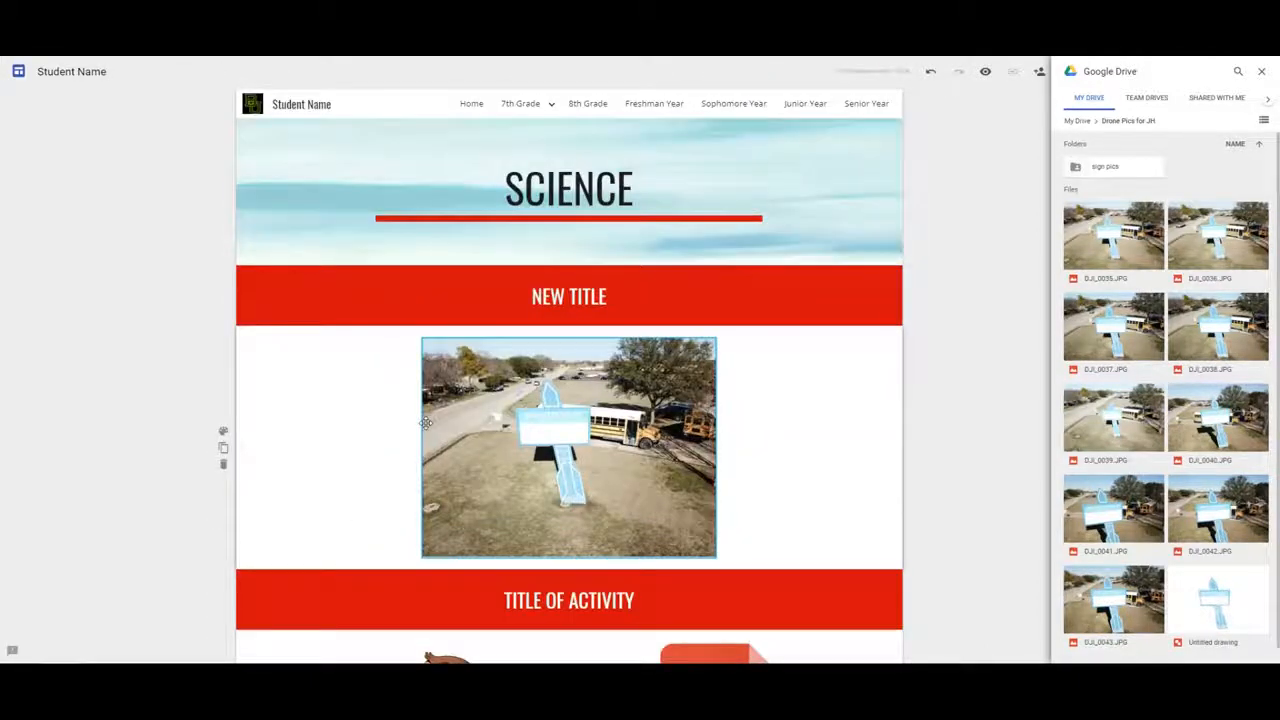
{"action": "left_click", "coordinate": [940, 294]}
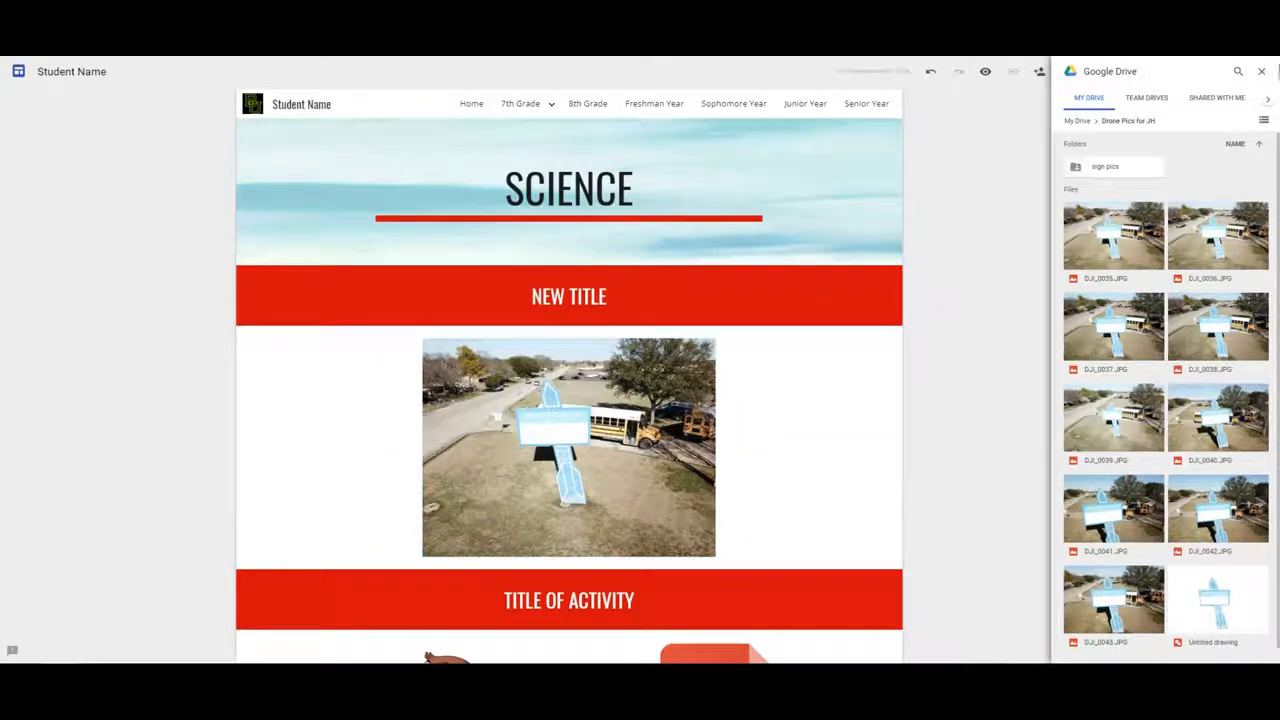
{"action": "left_click", "coordinate": [1261, 72]}
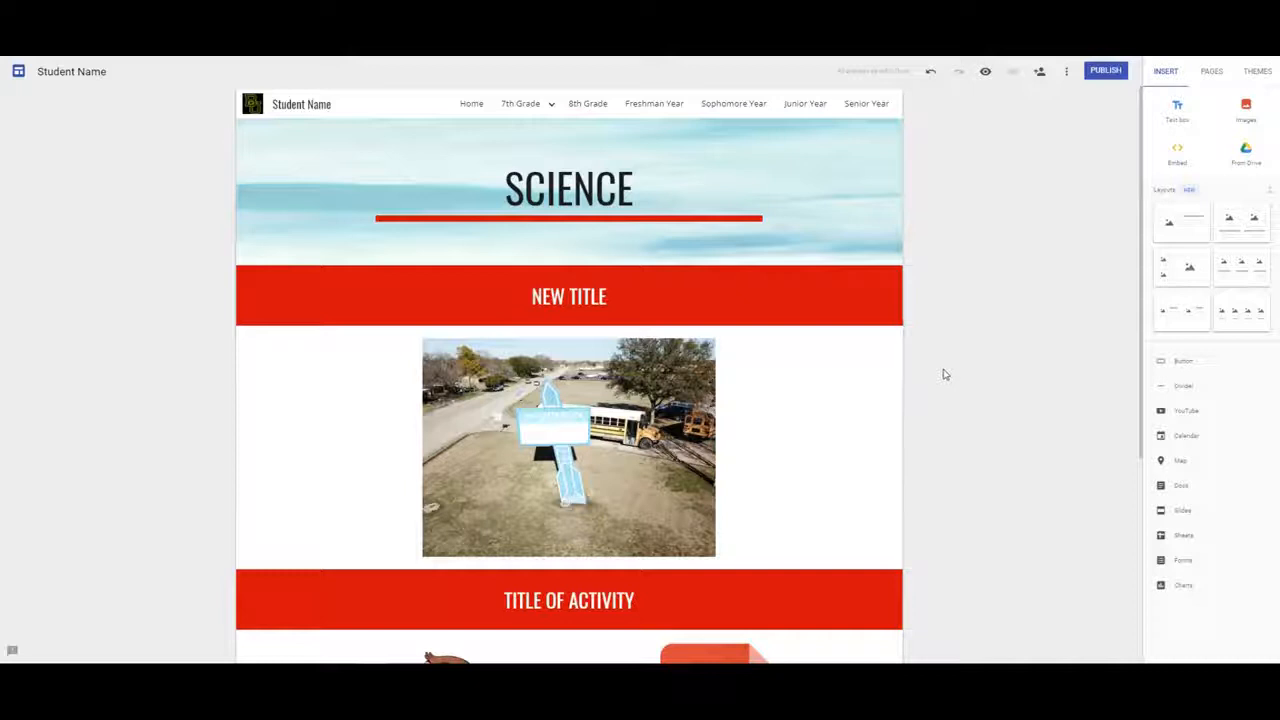
- Add the single-image-with-text layout at the page's end and fill its placeholder with File_002.jpeg from Drone Pics for JH > sign pics in Drive
{"action": "scroll", "coordinate": [944, 374], "scroll_direction": "down", "scroll_amount": 3}
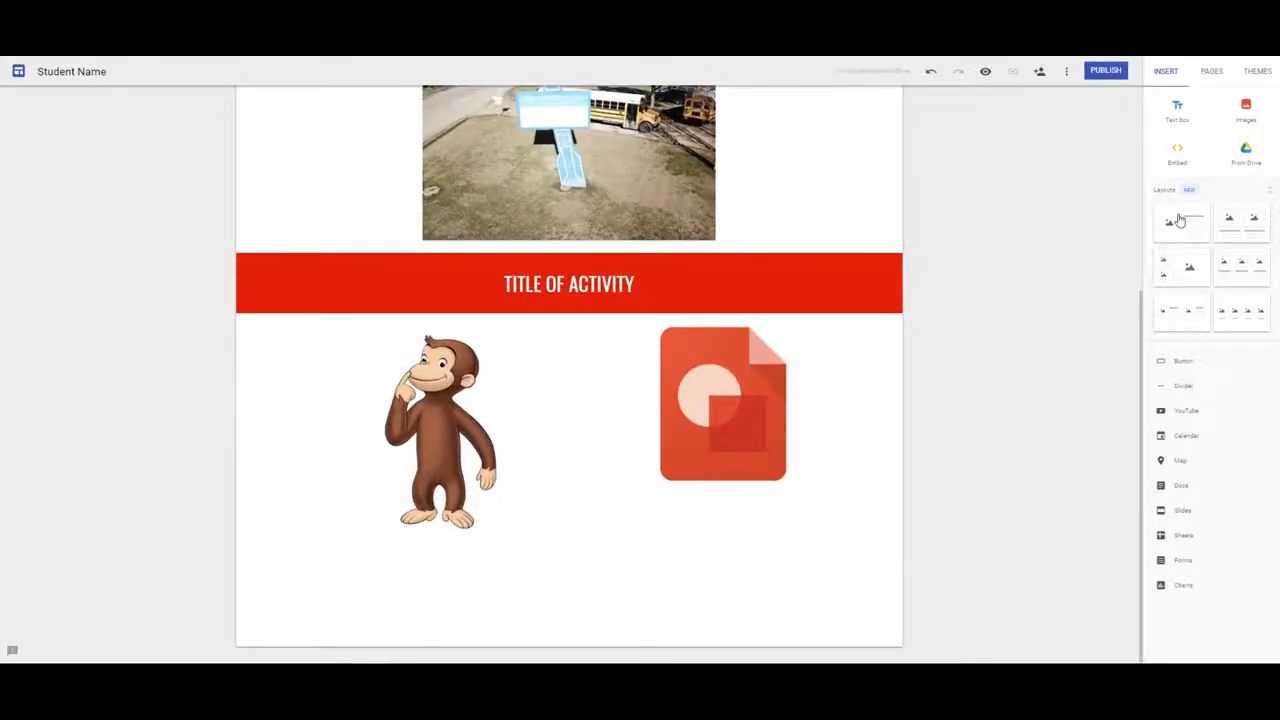
{"action": "left_click", "coordinate": [1179, 221]}
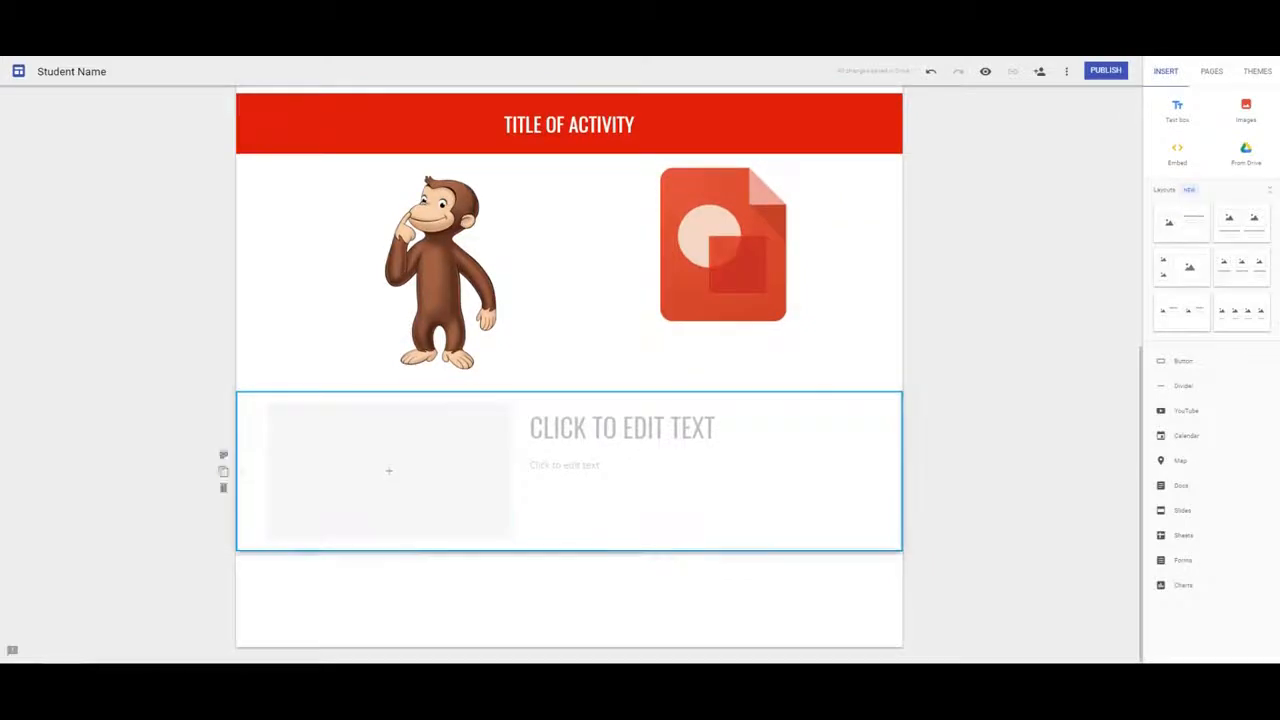
{"action": "left_click", "coordinate": [390, 472]}
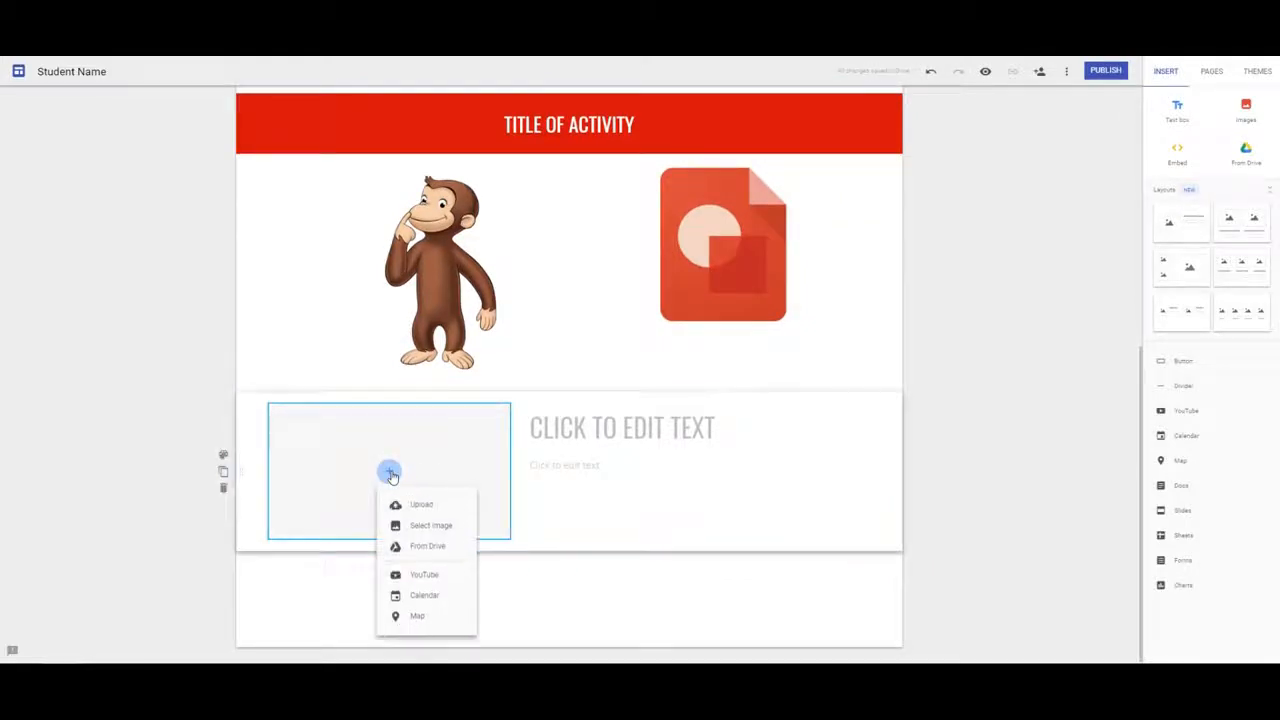
{"action": "left_click", "coordinate": [423, 545]}
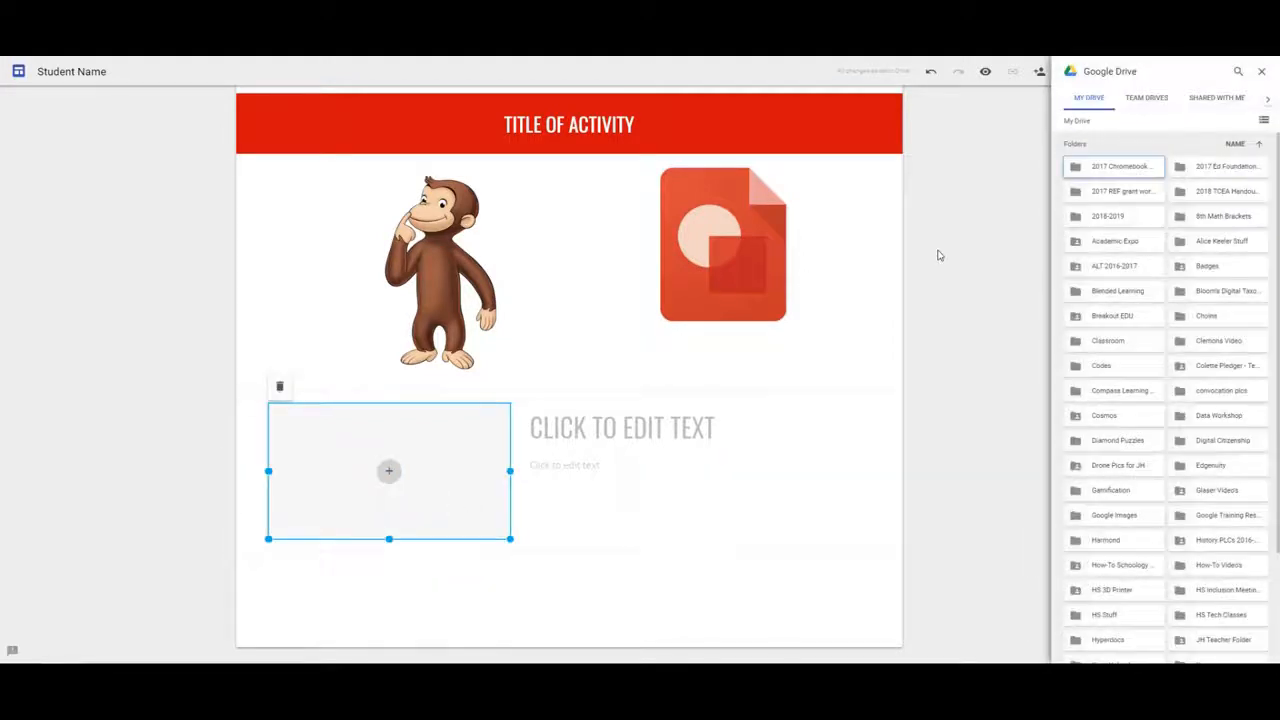
{"action": "double_click", "coordinate": [1118, 465]}
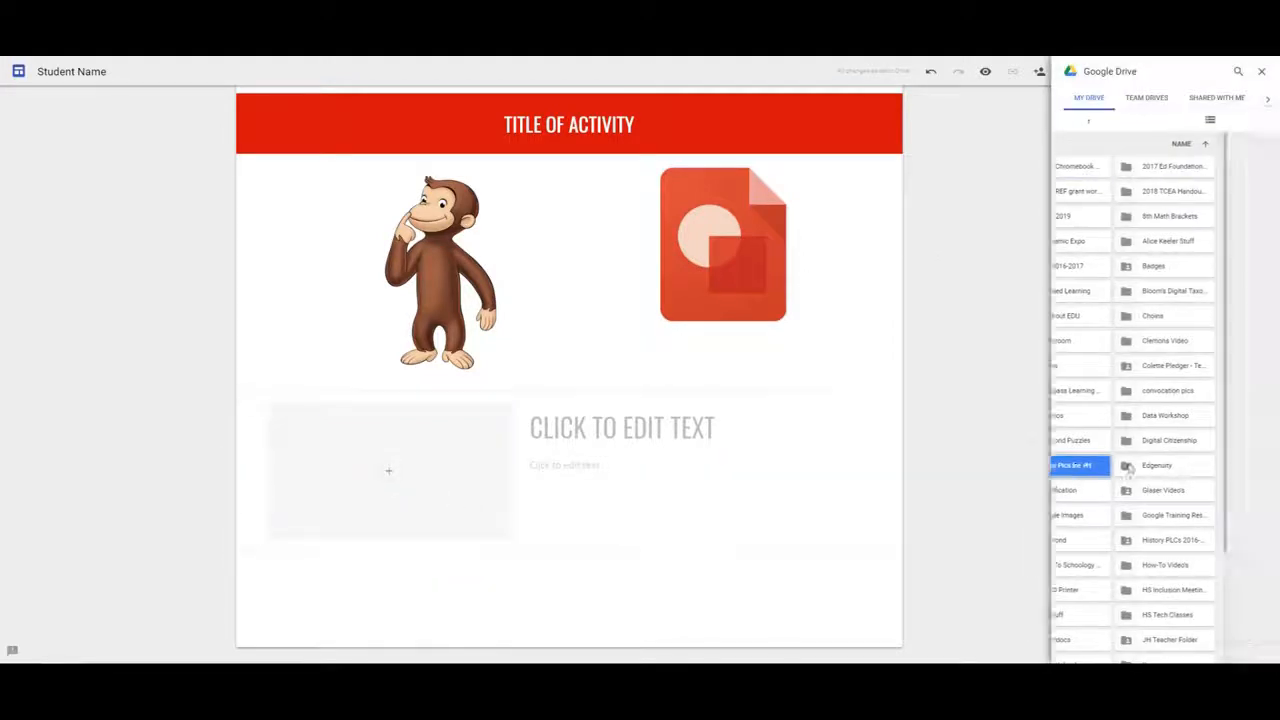
{"action": "scroll", "coordinate": [1144, 385], "scroll_direction": "down", "scroll_amount": 1}
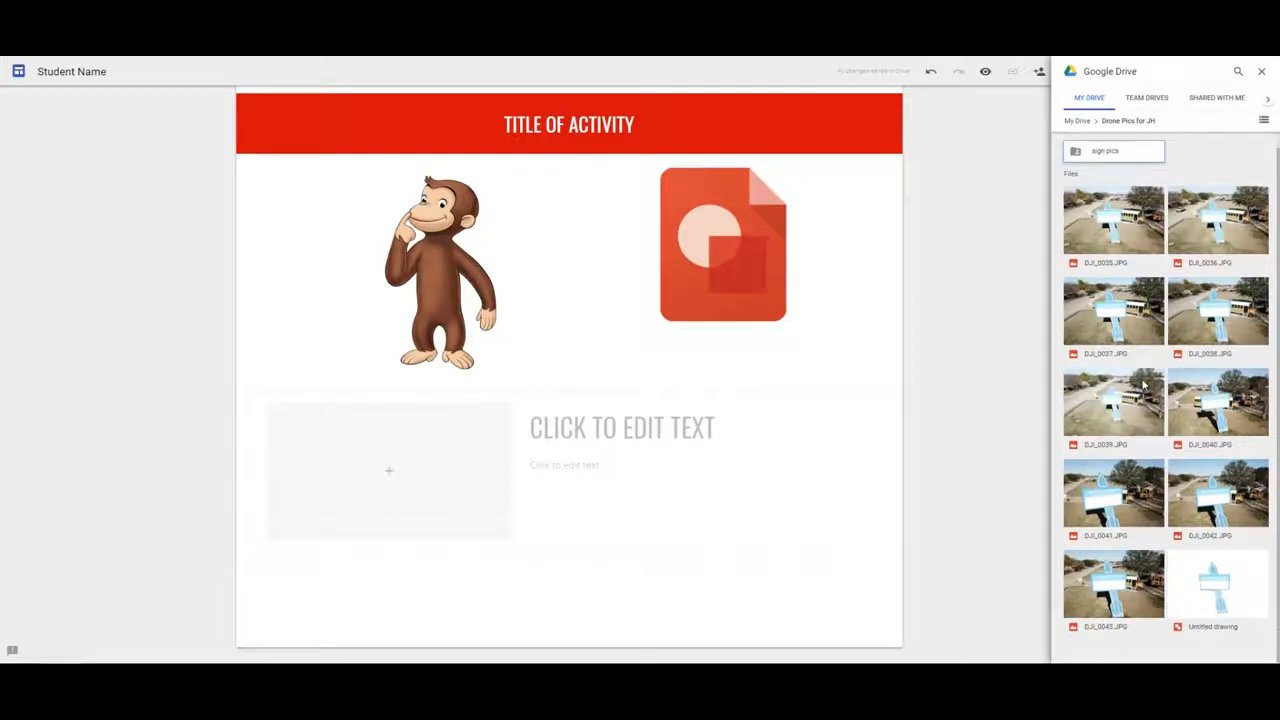
{"action": "scroll", "coordinate": [1128, 331], "scroll_direction": "up", "scroll_amount": 1}
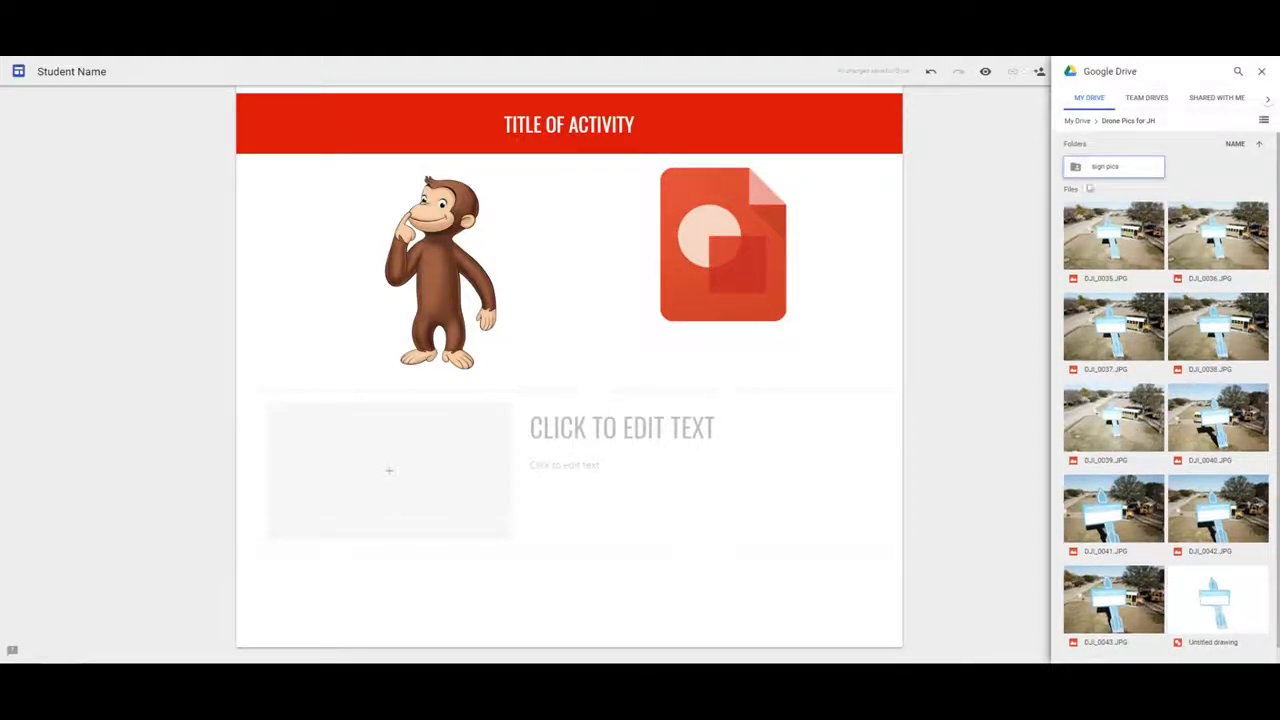
{"action": "double_click", "coordinate": [1087, 170]}
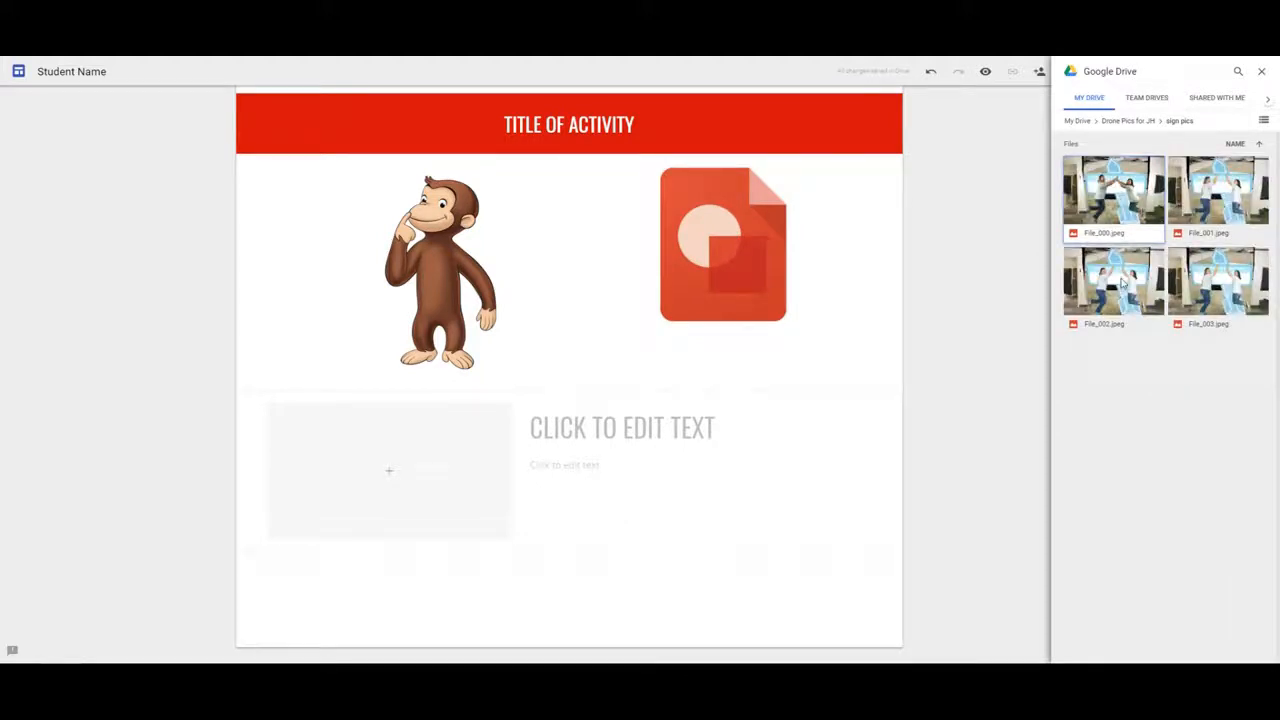
{"action": "left_click_drag", "start_coordinate": [1110, 280], "coordinate": [389, 468]}
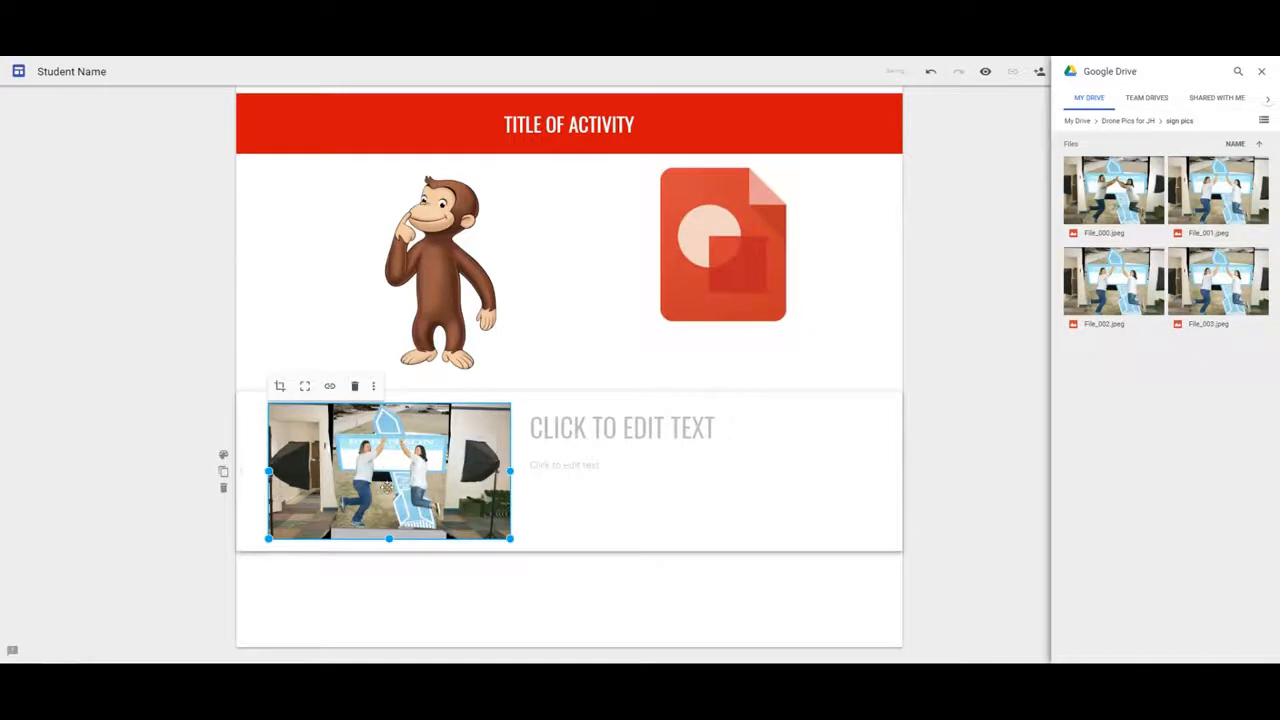
- Enter "RJH ADMIN 2017-2018" as the new layout's title, using the Heading style and centered alignment
{"action": "left_click", "coordinate": [586, 431]}
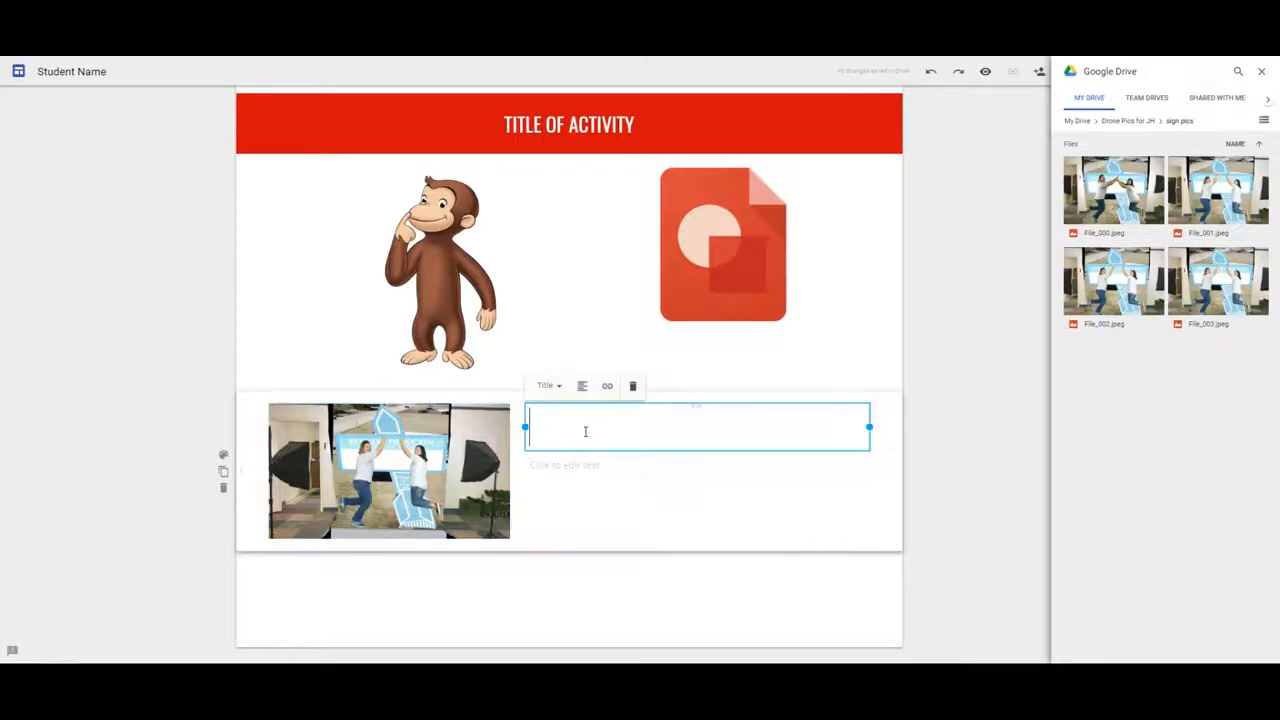
{"action": "left_click", "coordinate": [550, 385]}
{"action": "left_click", "coordinate": [553, 444]}
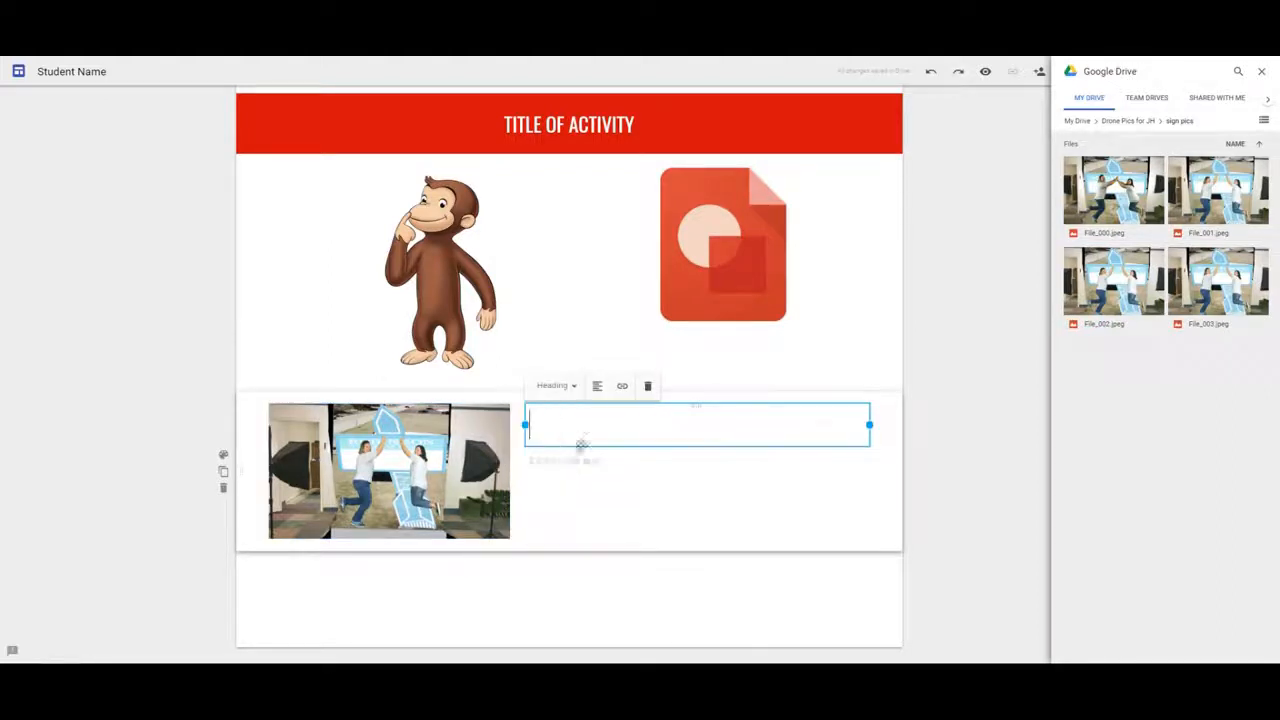
{"action": "type", "text": "RJH A"}
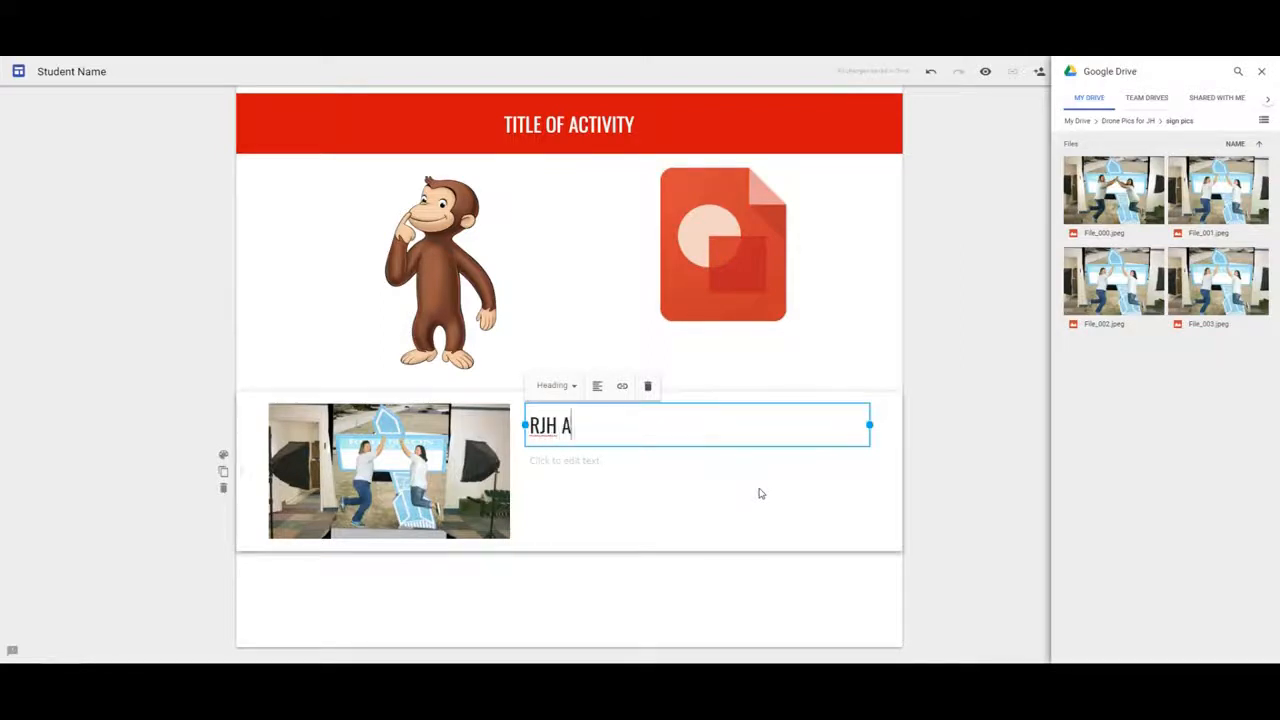
{"action": "type", "text": "DMIN 2017-2018"}
{"action": "left_click", "coordinate": [598, 386]}
{"action": "left_click", "coordinate": [599, 412]}
- Enter "Just hanging out at RJH." as the body text beneath the "RJH ADMIN 2017-2018" heading
{"action": "left_click", "coordinate": [574, 461]}
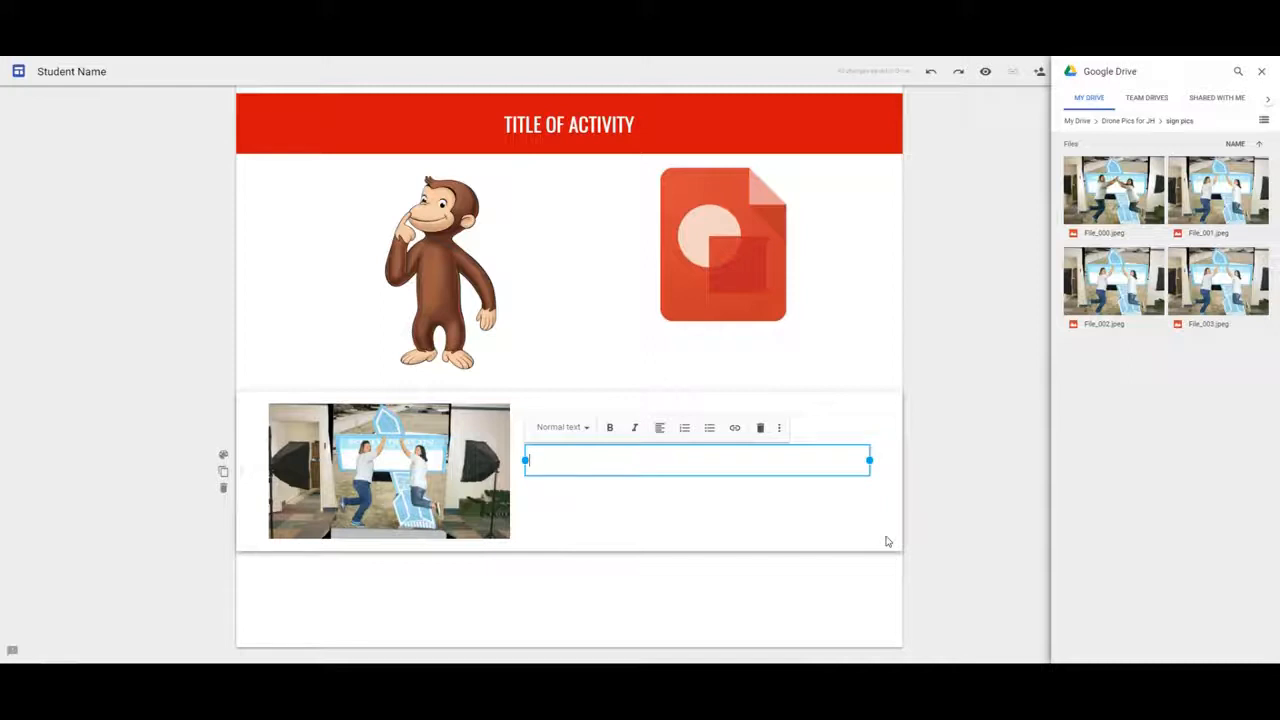
{"action": "type", "text": "Just hanging out at RJH."}
{"action": "left_click", "coordinate": [781, 500]}
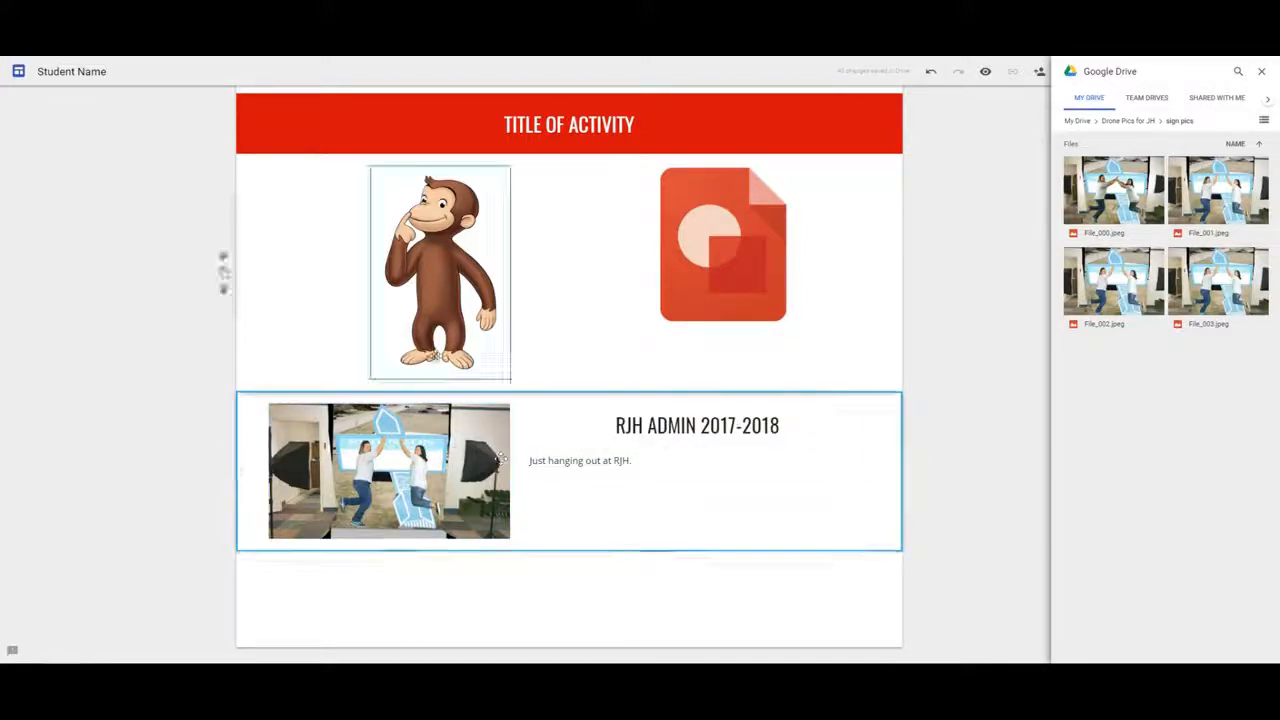
- Move the "RJH ADMIN 2017-2018" section directly below the Science header, above "NEW TITLE"
{"action": "scroll", "coordinate": [235, 478], "scroll_direction": "up", "scroll_amount": 1}
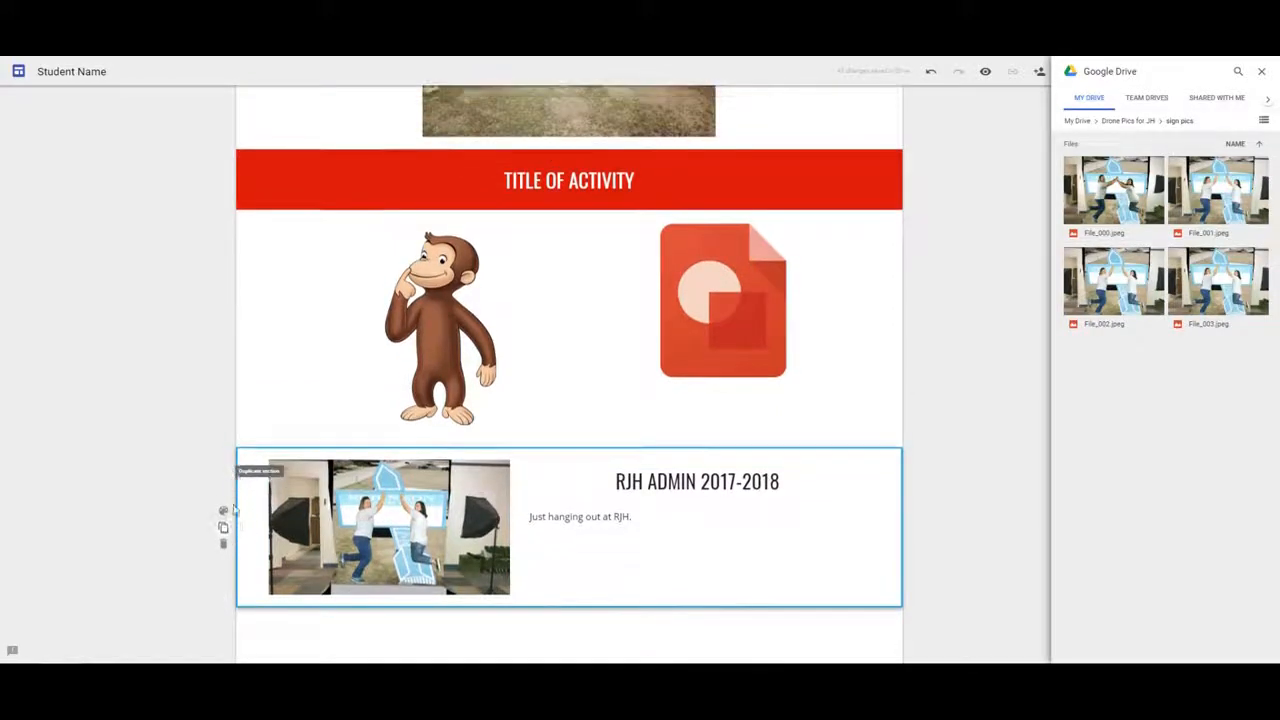
{"action": "scroll", "coordinate": [237, 530], "scroll_direction": "down", "scroll_amount": 1}
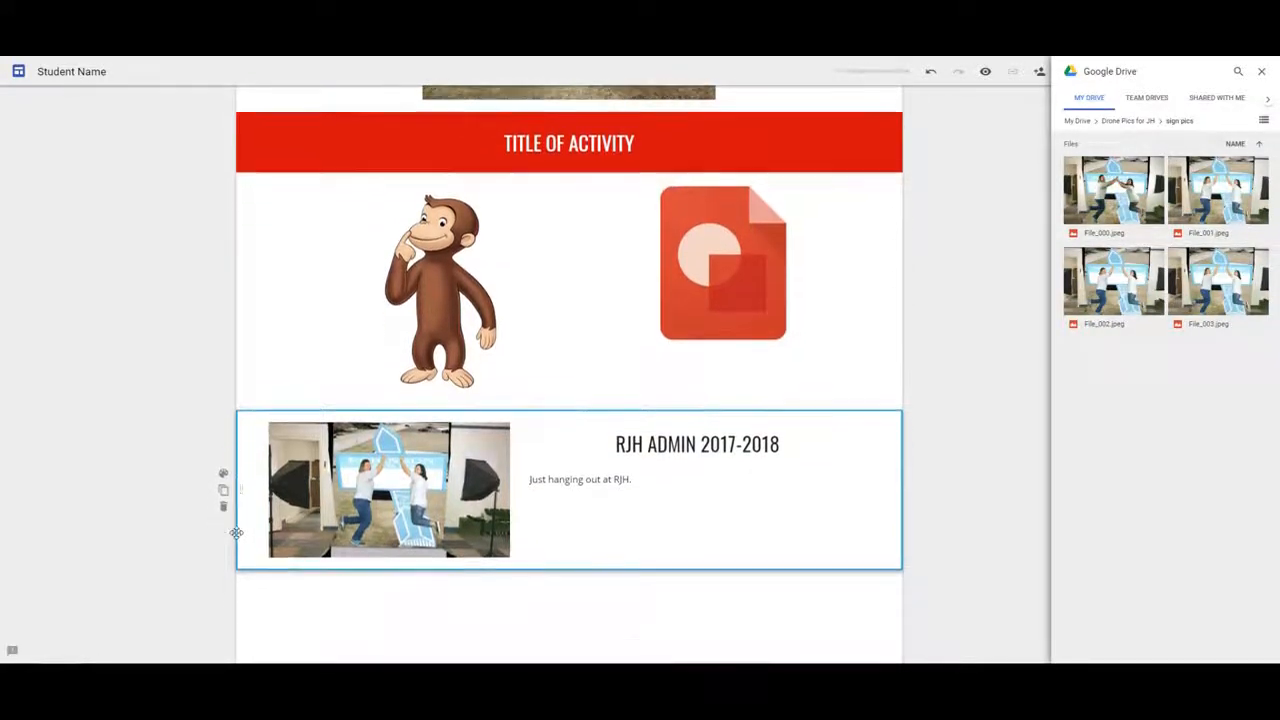
{"action": "left_click_drag", "start_coordinate": [244, 470], "coordinate": [277, 264]}
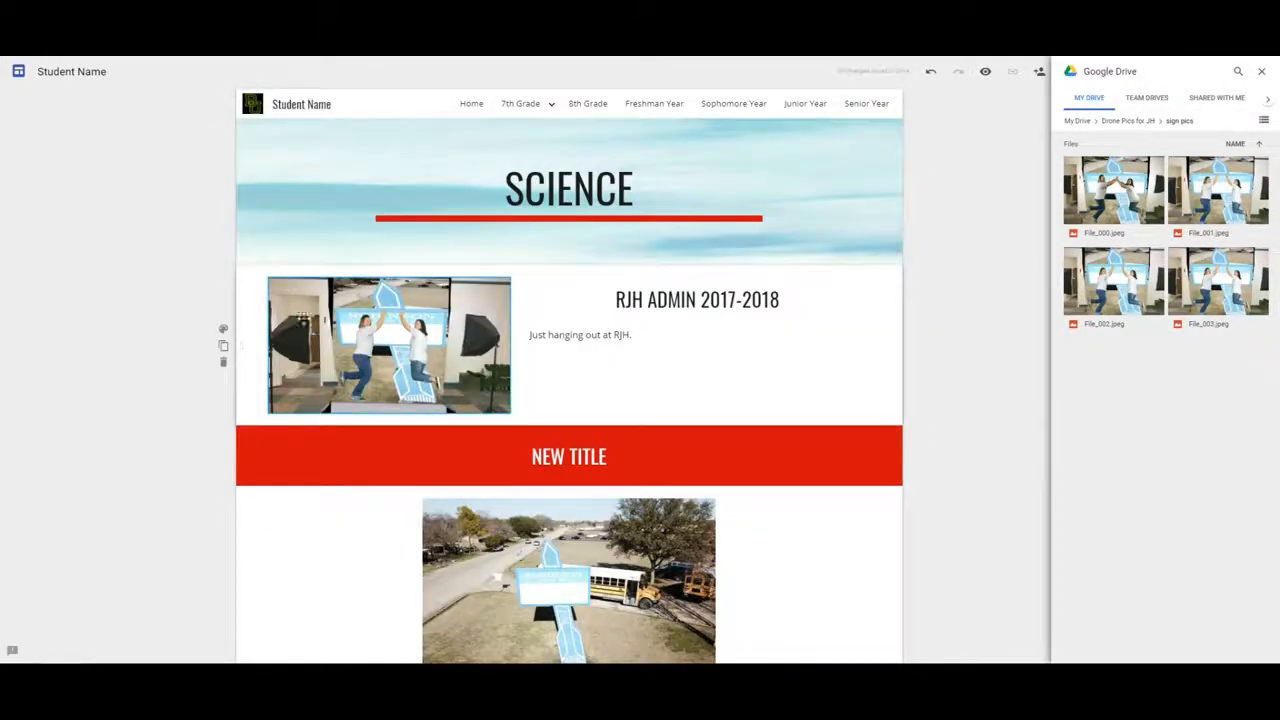
- Give the "RJH ADMIN 2017-2018" section the first gallery image as background without readability adjustment, and close the Drive file browser
{"action": "left_click", "coordinate": [224, 331]}
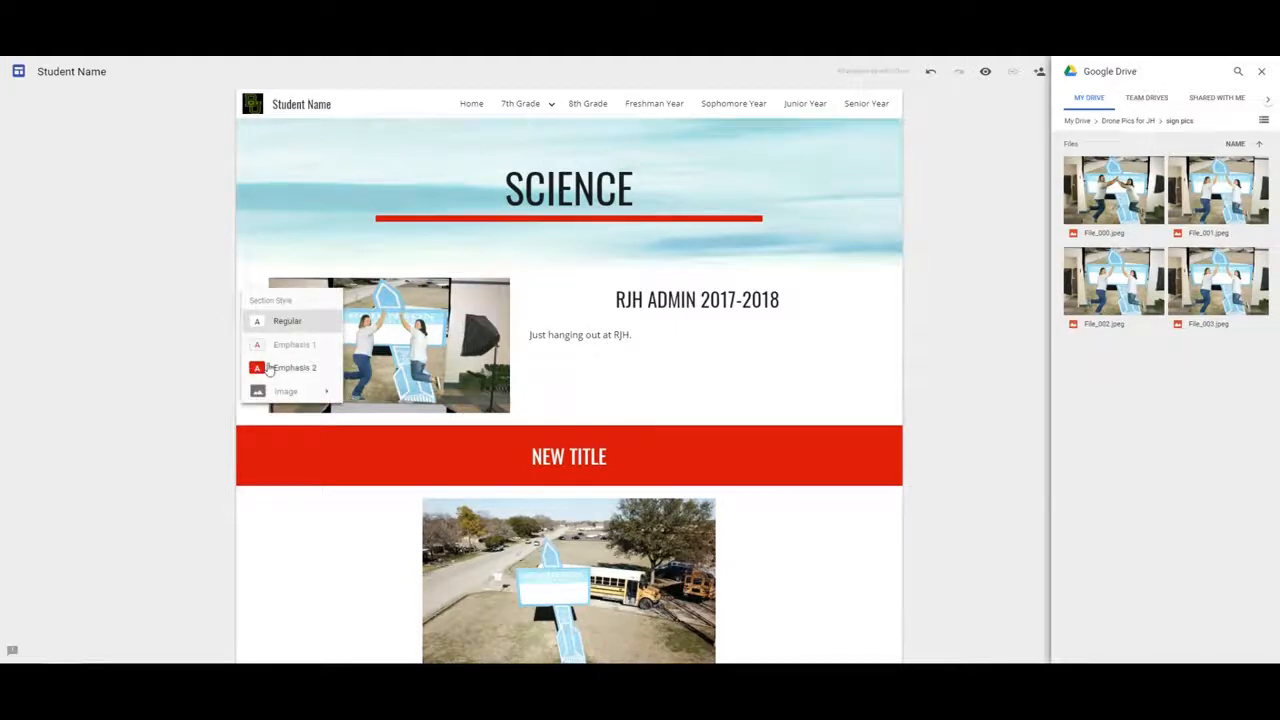
{"action": "mouse_move", "coordinate": [286, 391]}
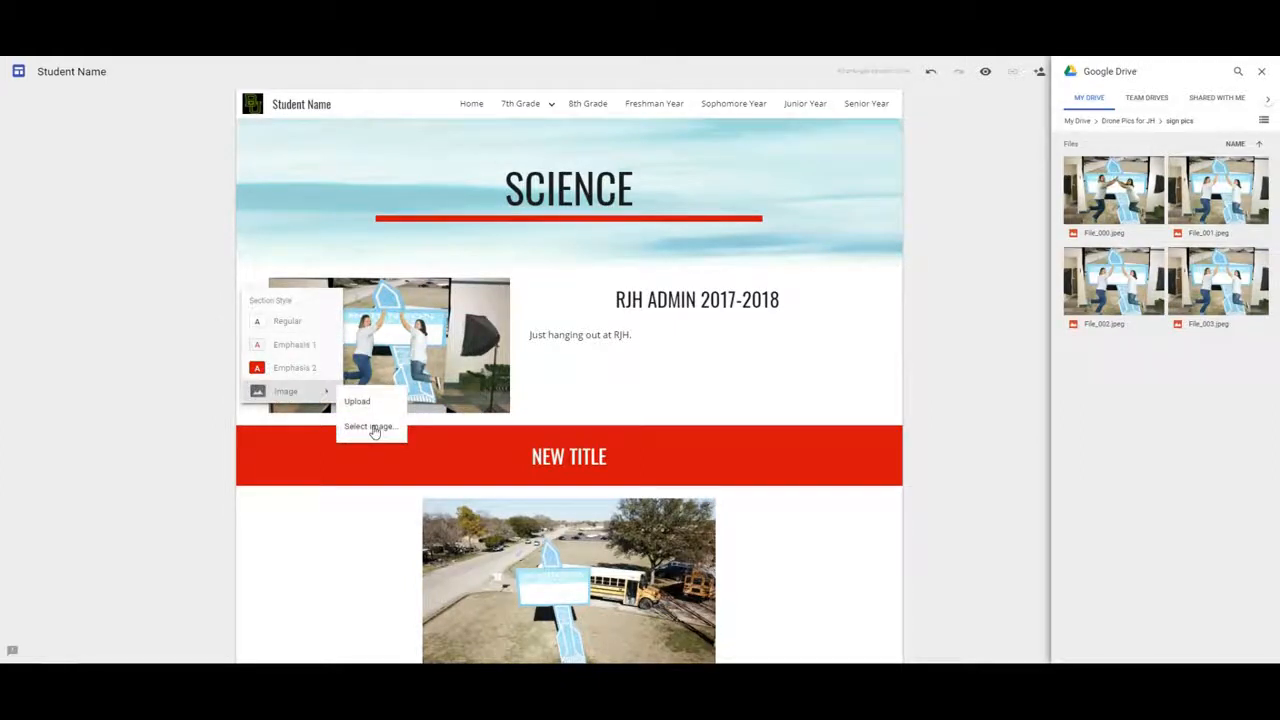
{"action": "left_click", "coordinate": [370, 426]}
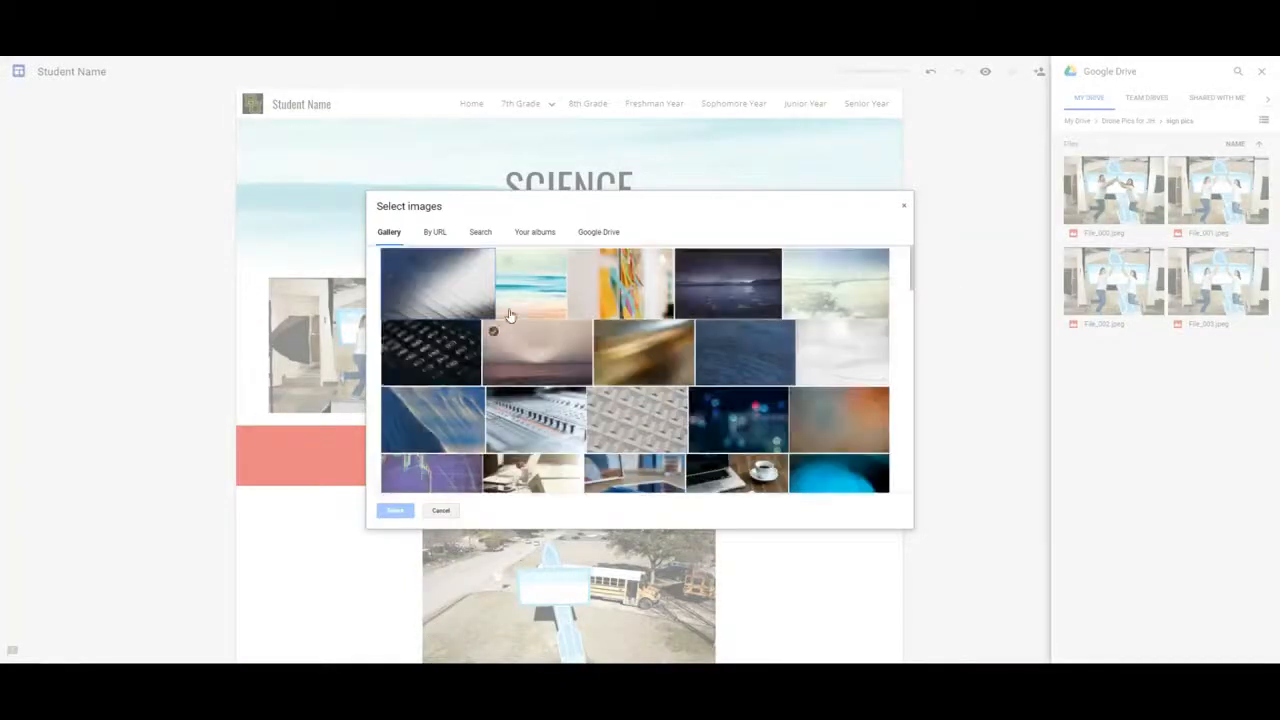
{"action": "left_click", "coordinate": [449, 280]}
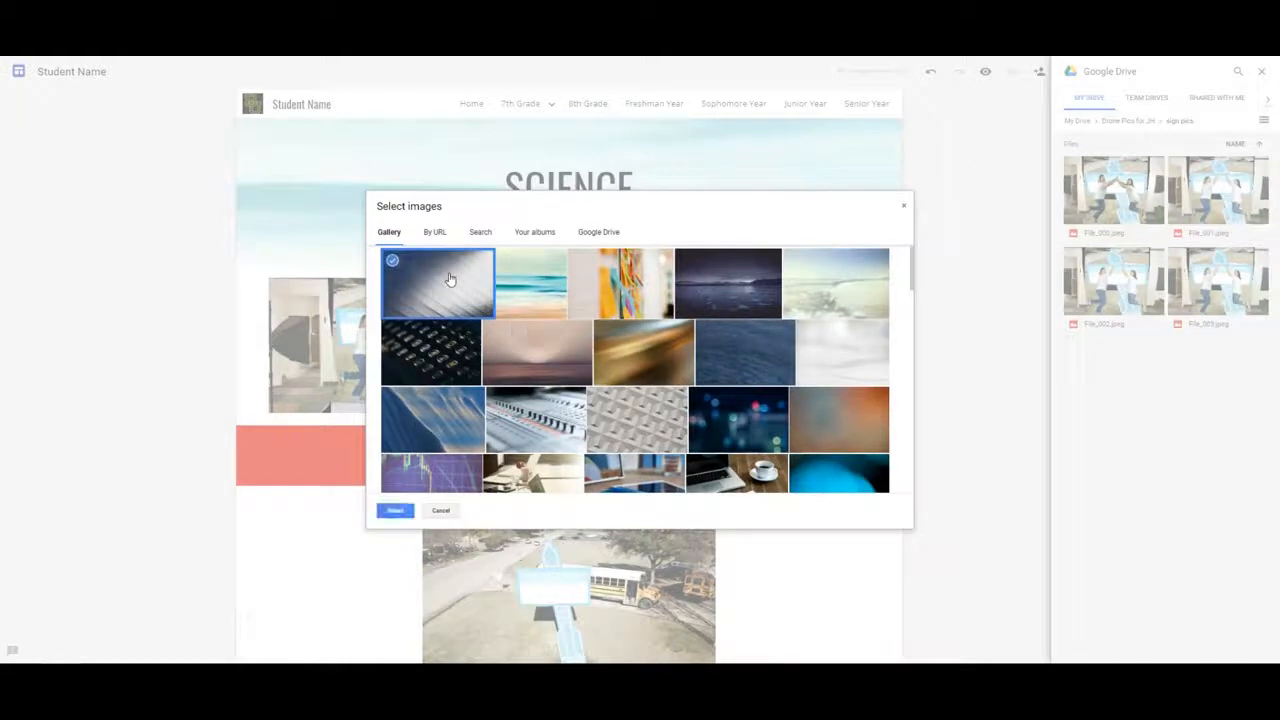
{"action": "left_click", "coordinate": [395, 511]}
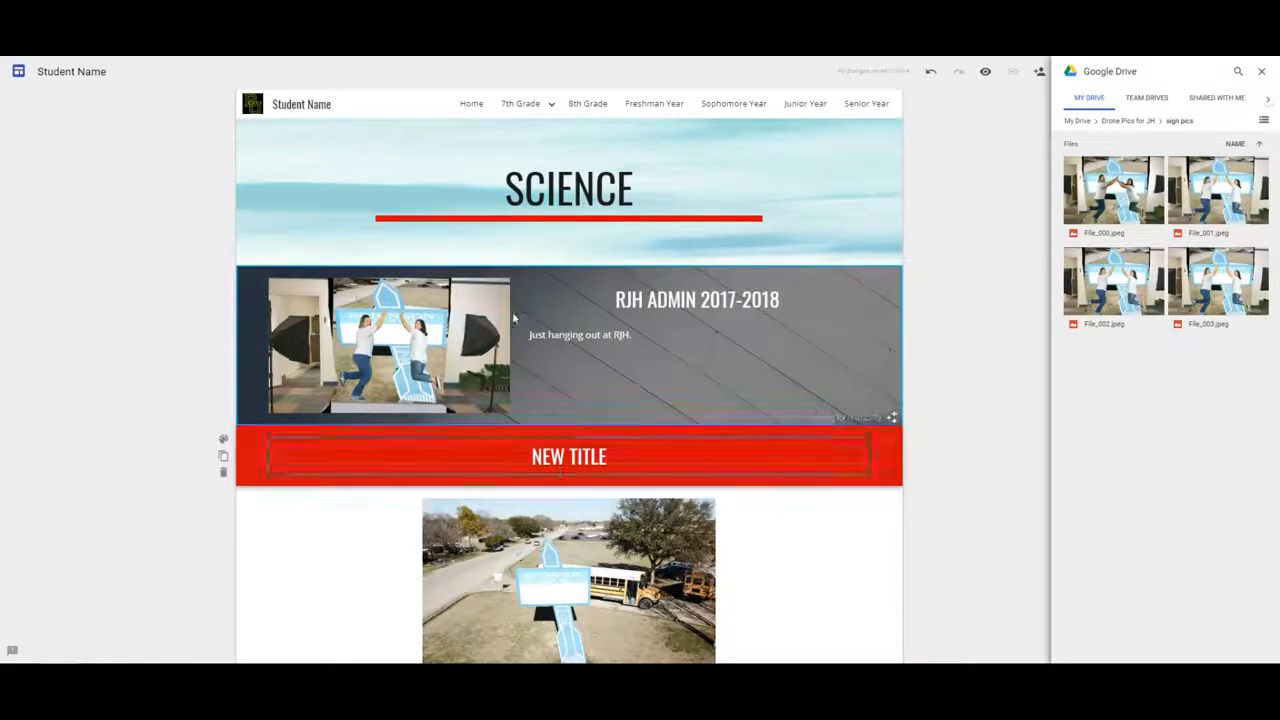
{"action": "left_click", "coordinate": [1263, 74]}
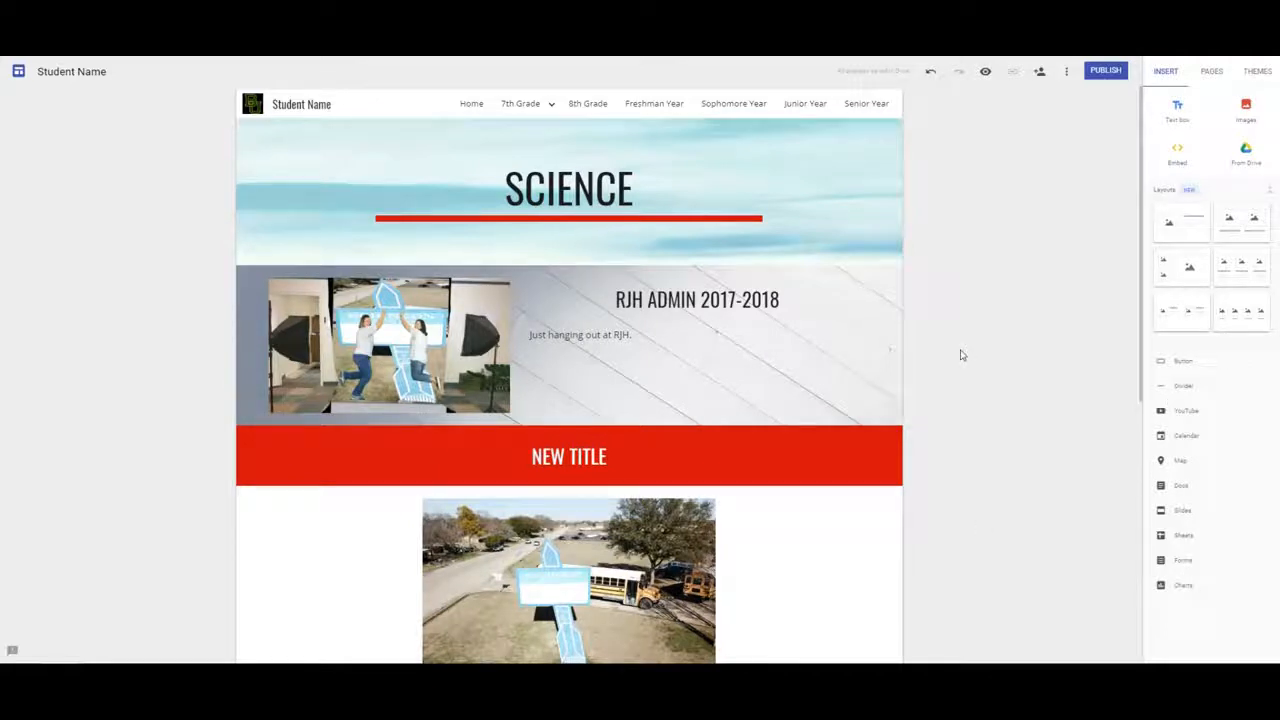
- Publish the site at the web address student-name
{"action": "left_click", "coordinate": [1103, 80]}
{"action": "left_click", "coordinate": [1103, 78]}
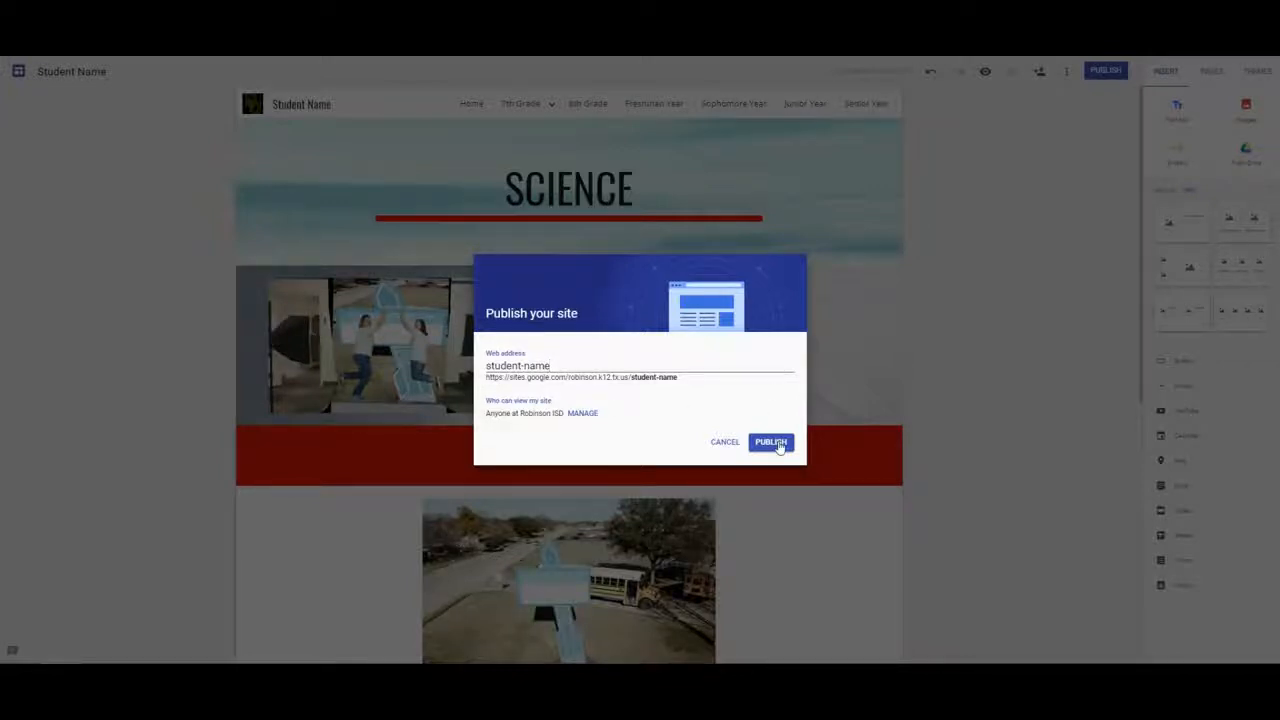
{"action": "left_click", "coordinate": [779, 446]}
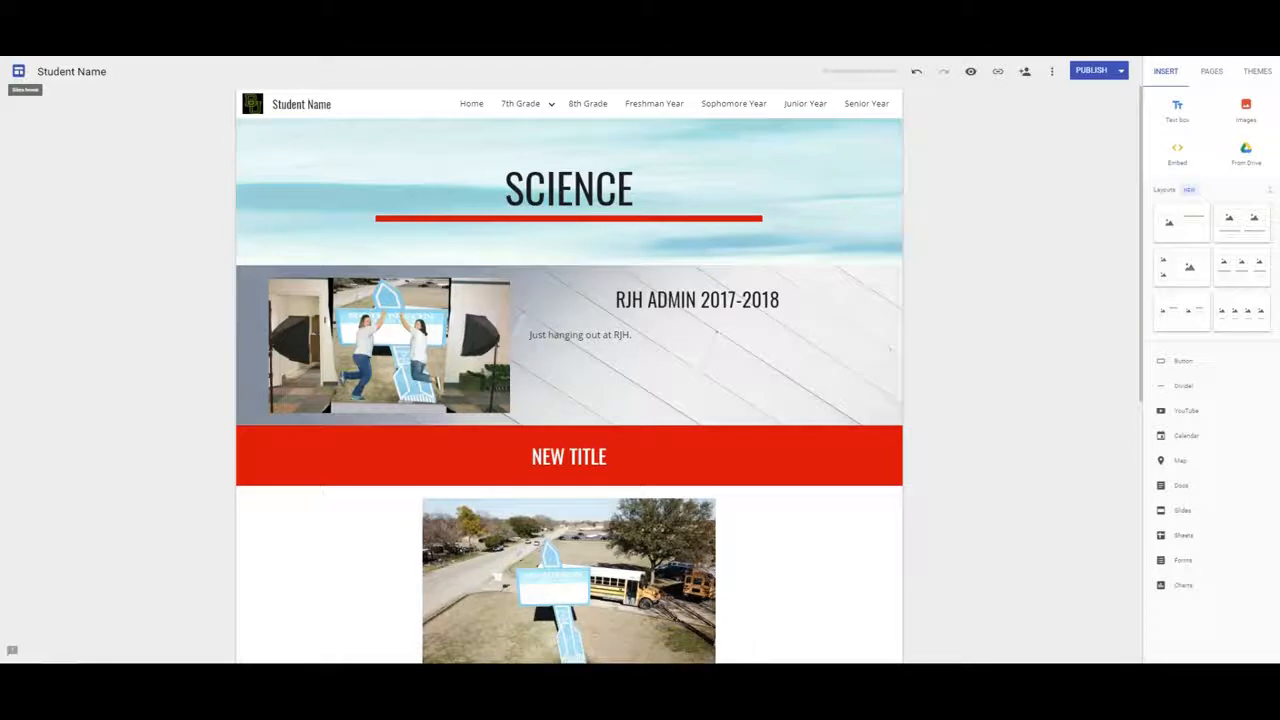
- Preview the Science page in the phone, tablet and large-screen layouts
{"action": "left_click", "coordinate": [971, 73]}
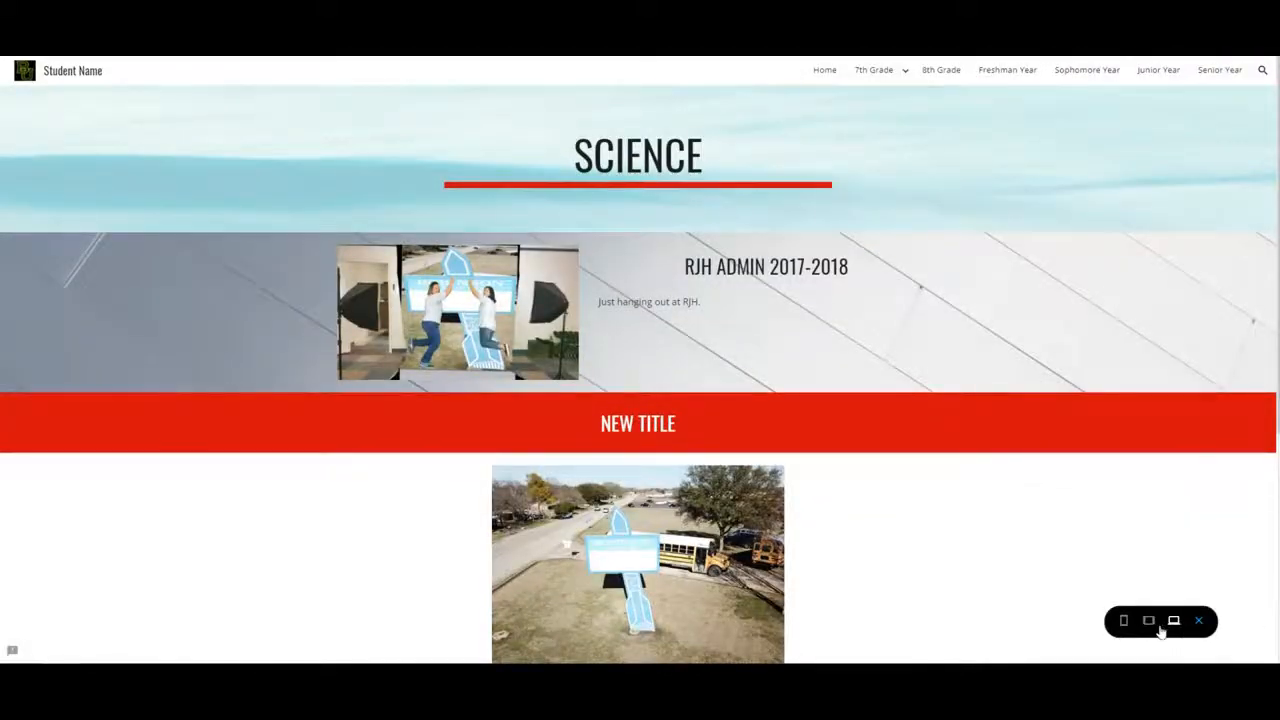
{"action": "left_click", "coordinate": [1124, 622]}
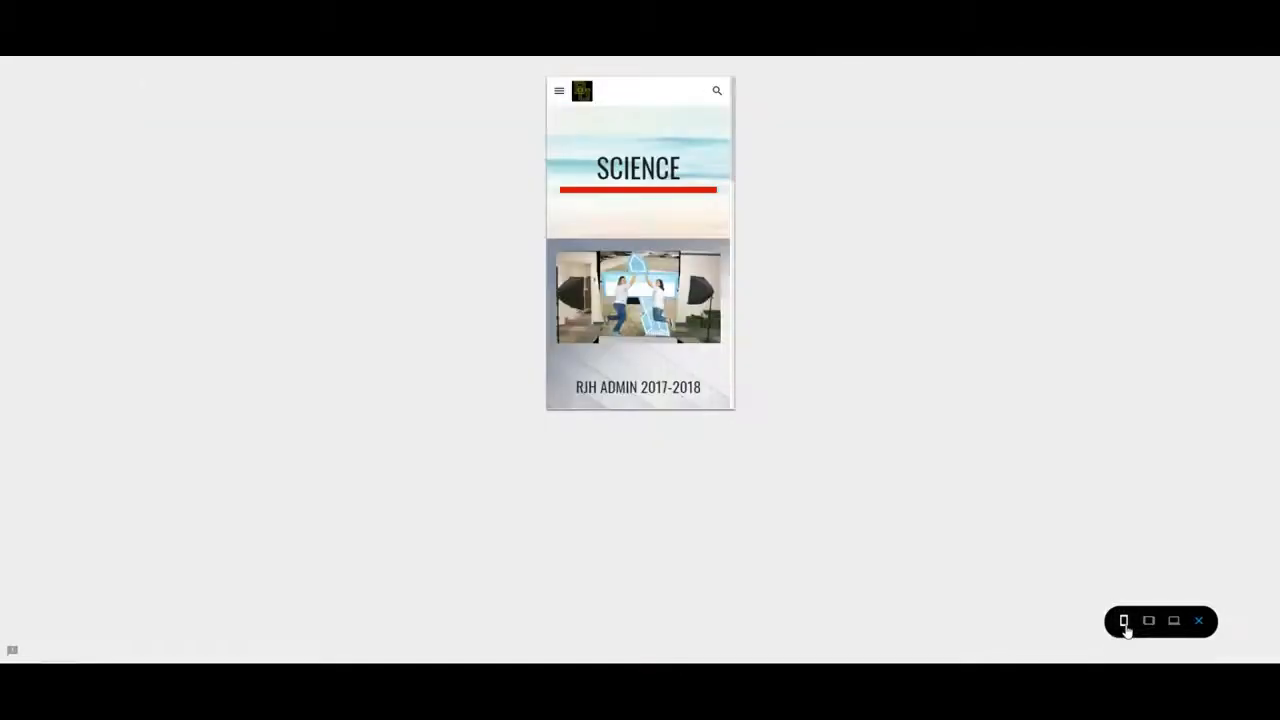
{"action": "left_click", "coordinate": [1148, 622]}
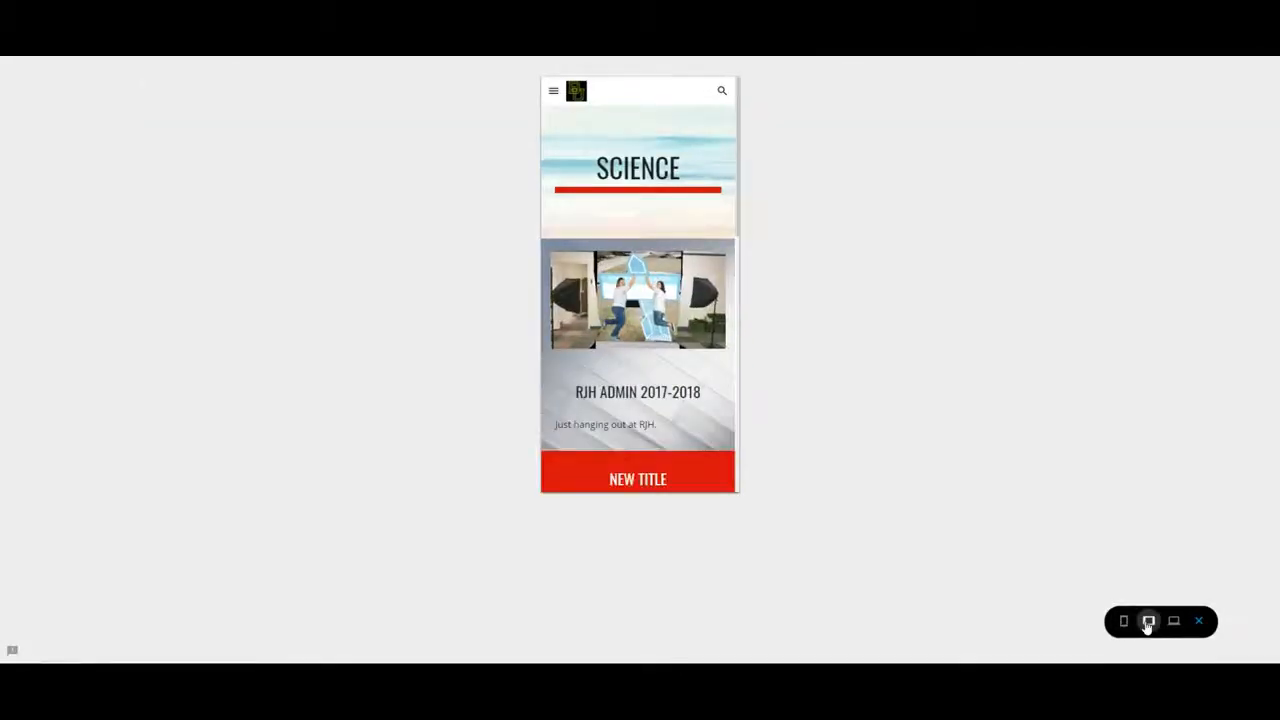
{"action": "left_click", "coordinate": [1174, 621]}
- Check the Social Studies, 7th Grade, Freshman Year and Home pages in the preview, and return to the editor
{"action": "mouse_move", "coordinate": [912, 84]}
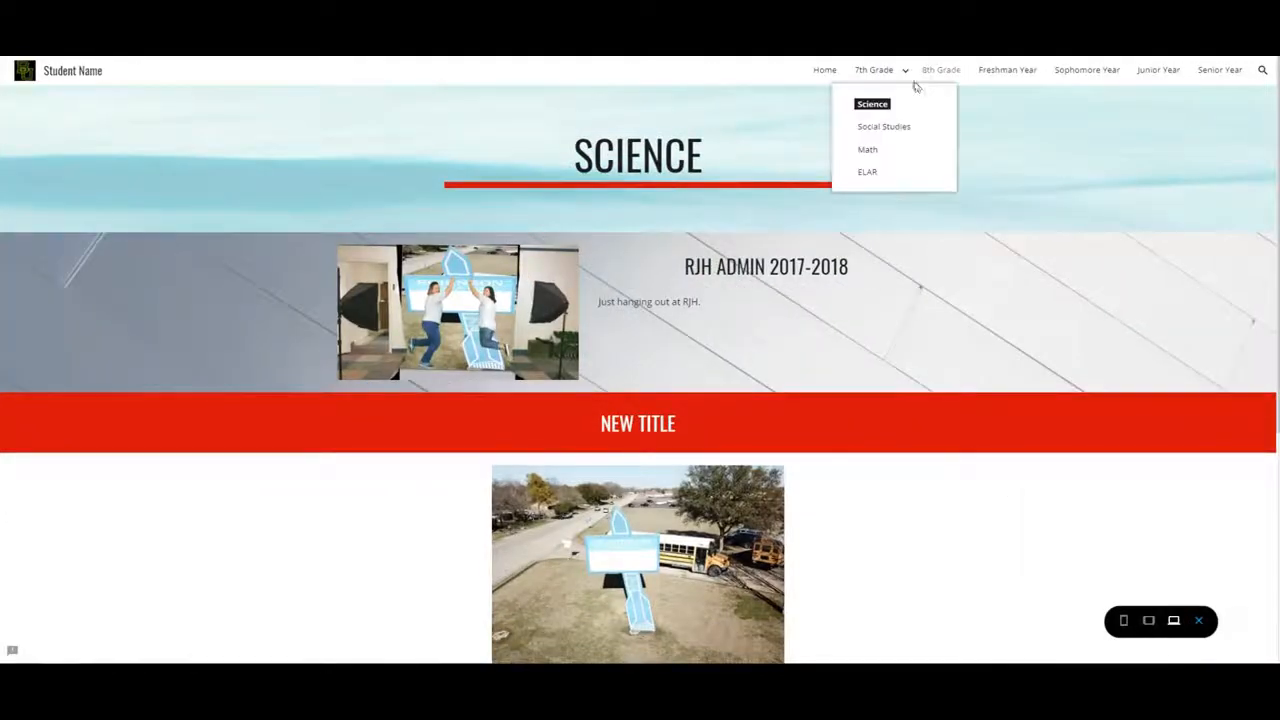
{"action": "left_click", "coordinate": [889, 127]}
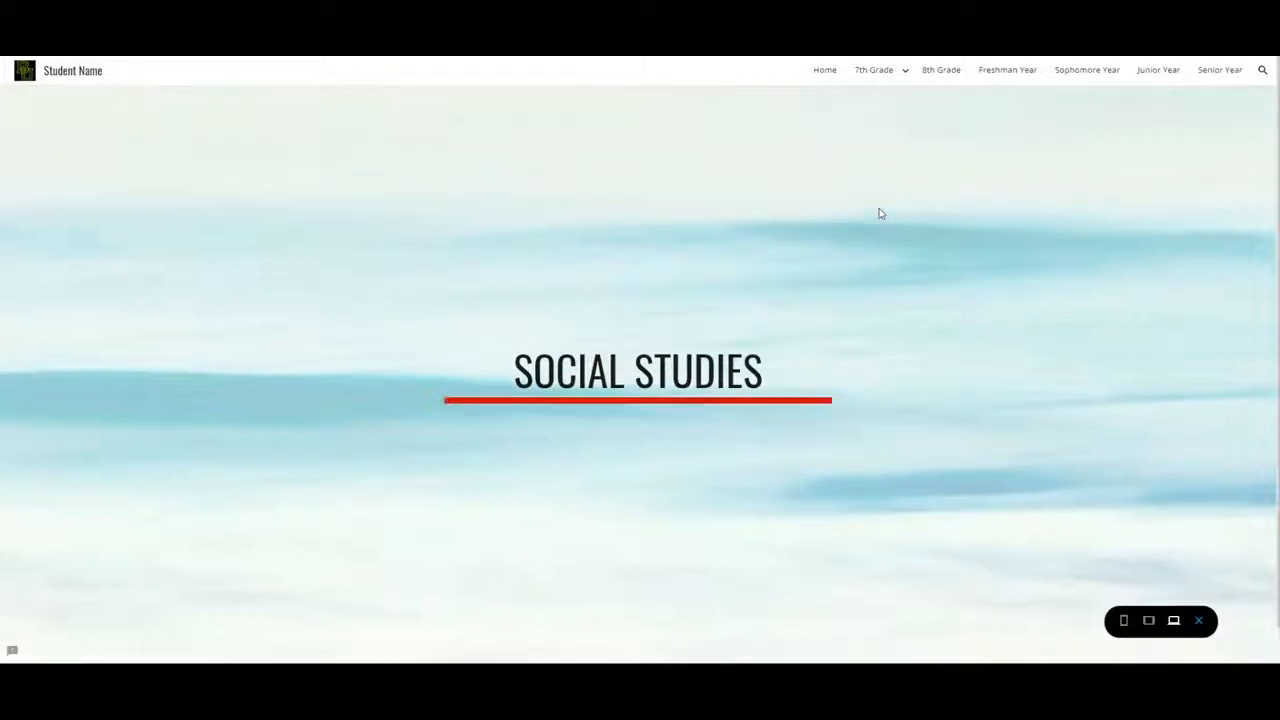
{"action": "left_click", "coordinate": [891, 80]}
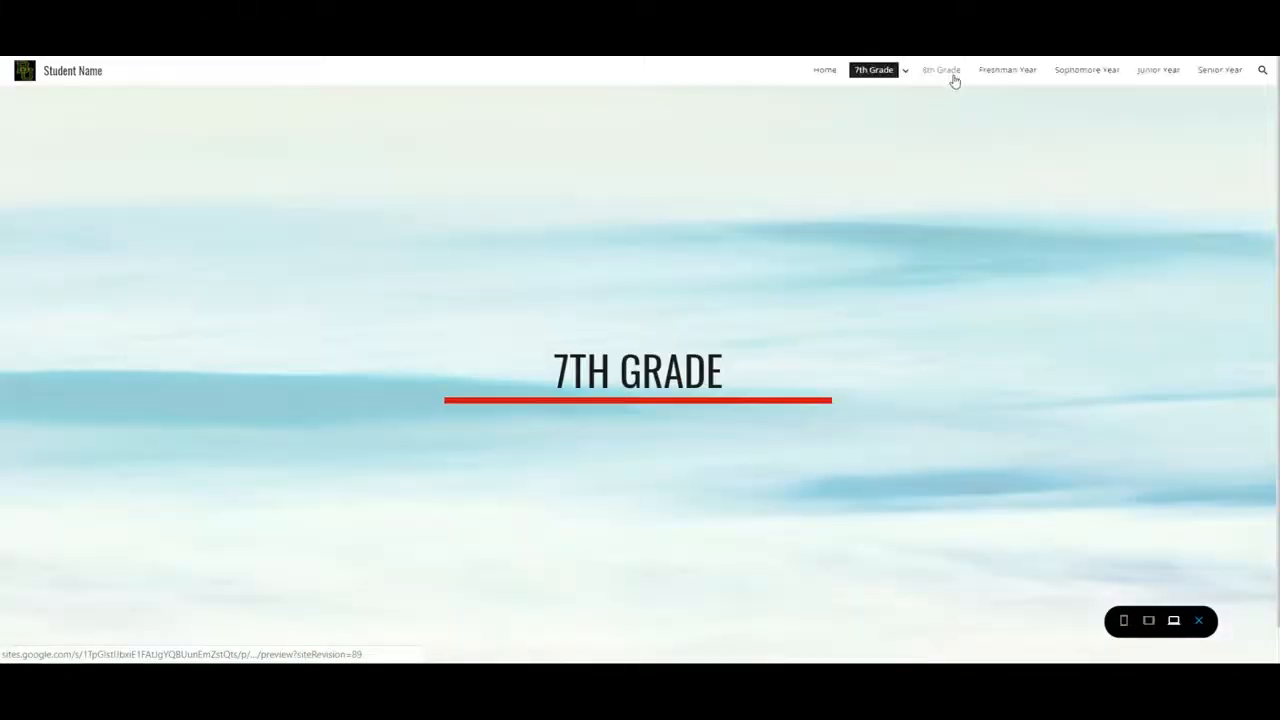
{"action": "left_click", "coordinate": [988, 75]}
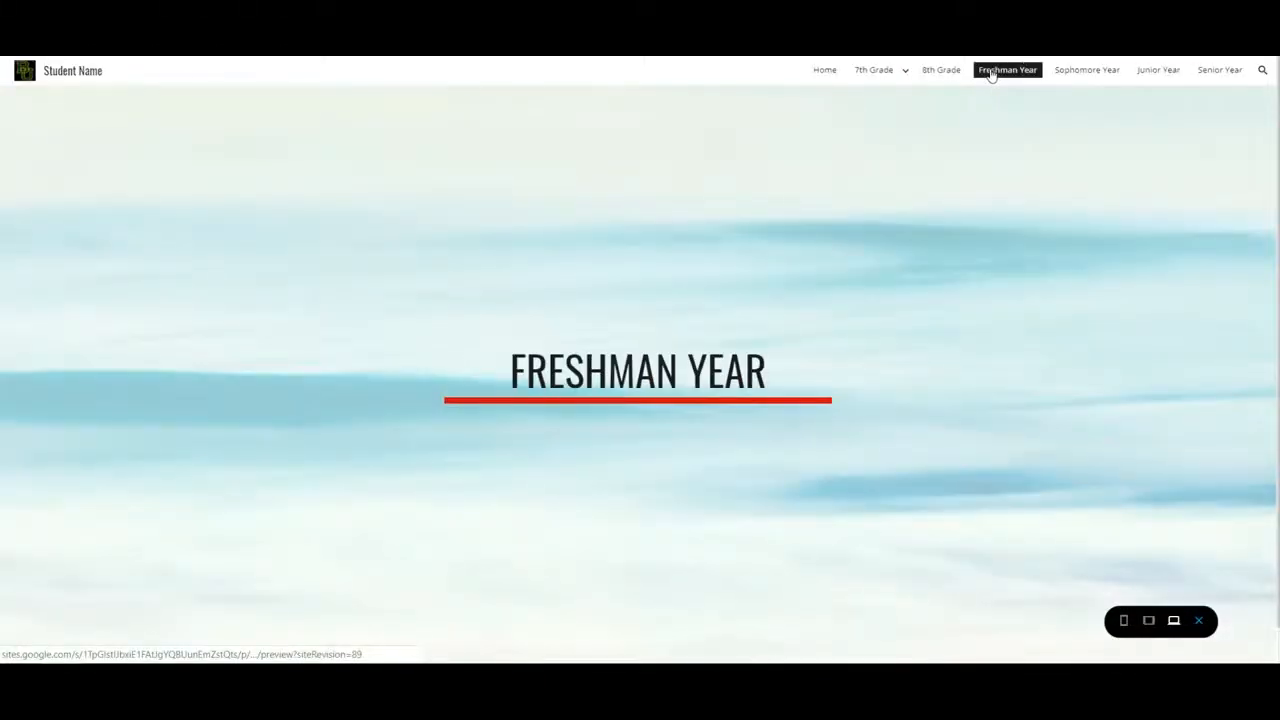
{"action": "left_click", "coordinate": [824, 72]}
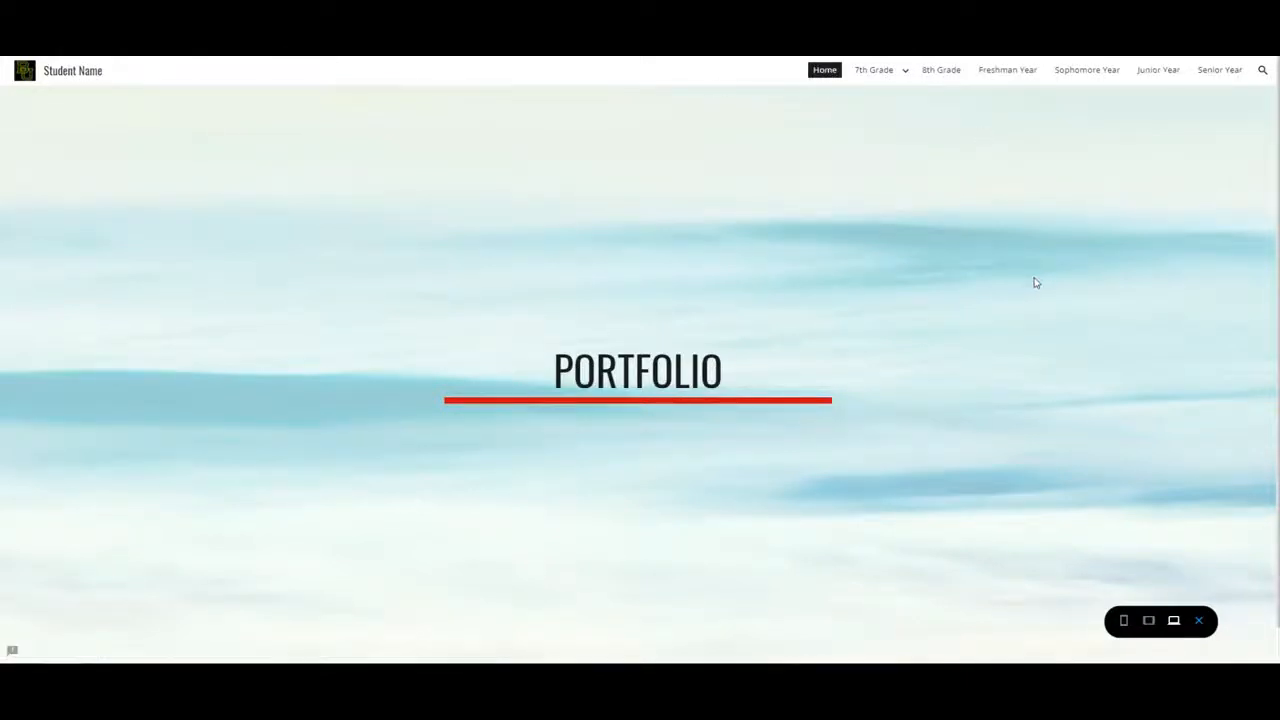
{"action": "left_click", "coordinate": [1199, 621]}
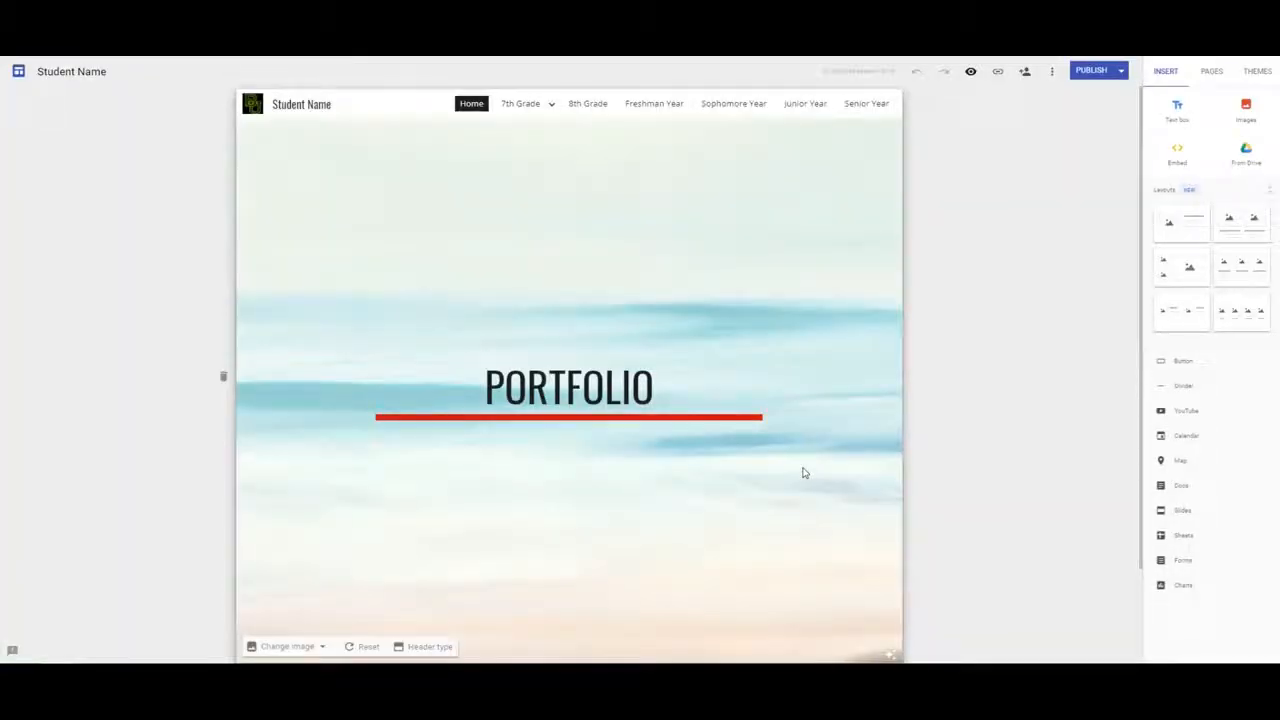
- Open the Social Studies subpage of 7th Grade and change its header type to Banner
{"action": "left_click", "coordinate": [555, 109]}
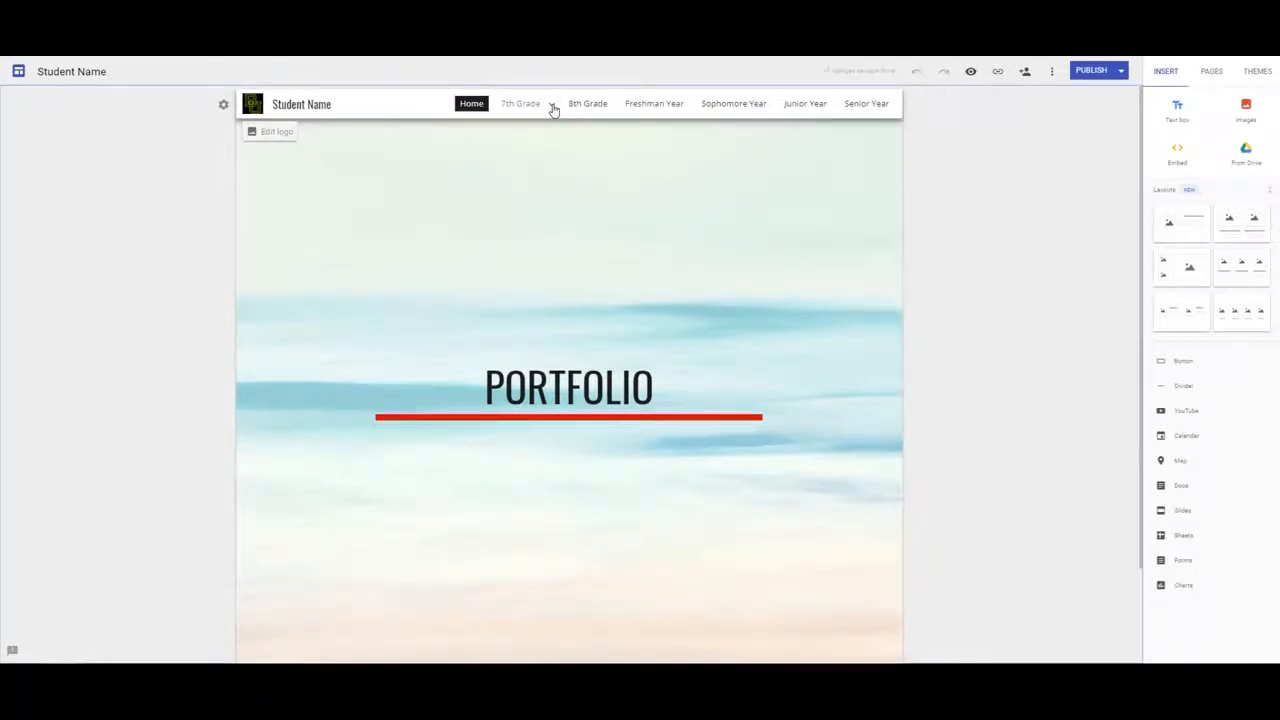
{"action": "left_click", "coordinate": [553, 107]}
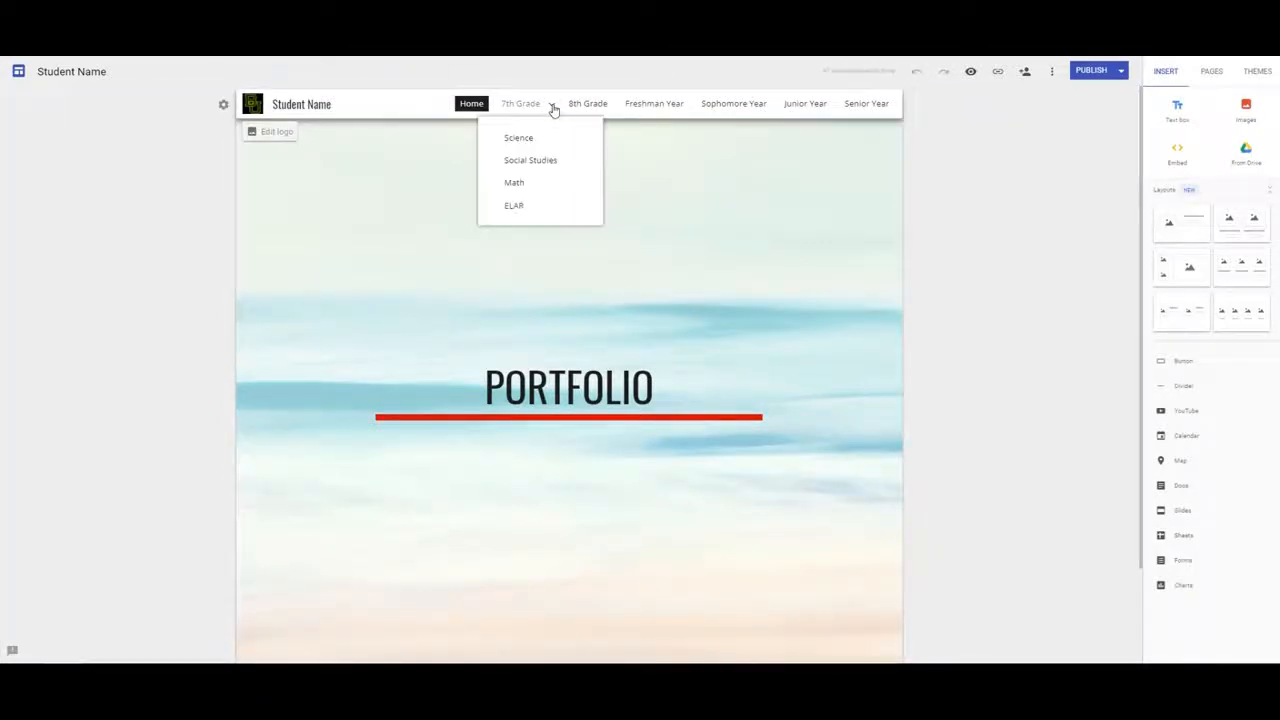
{"action": "left_click", "coordinate": [540, 162]}
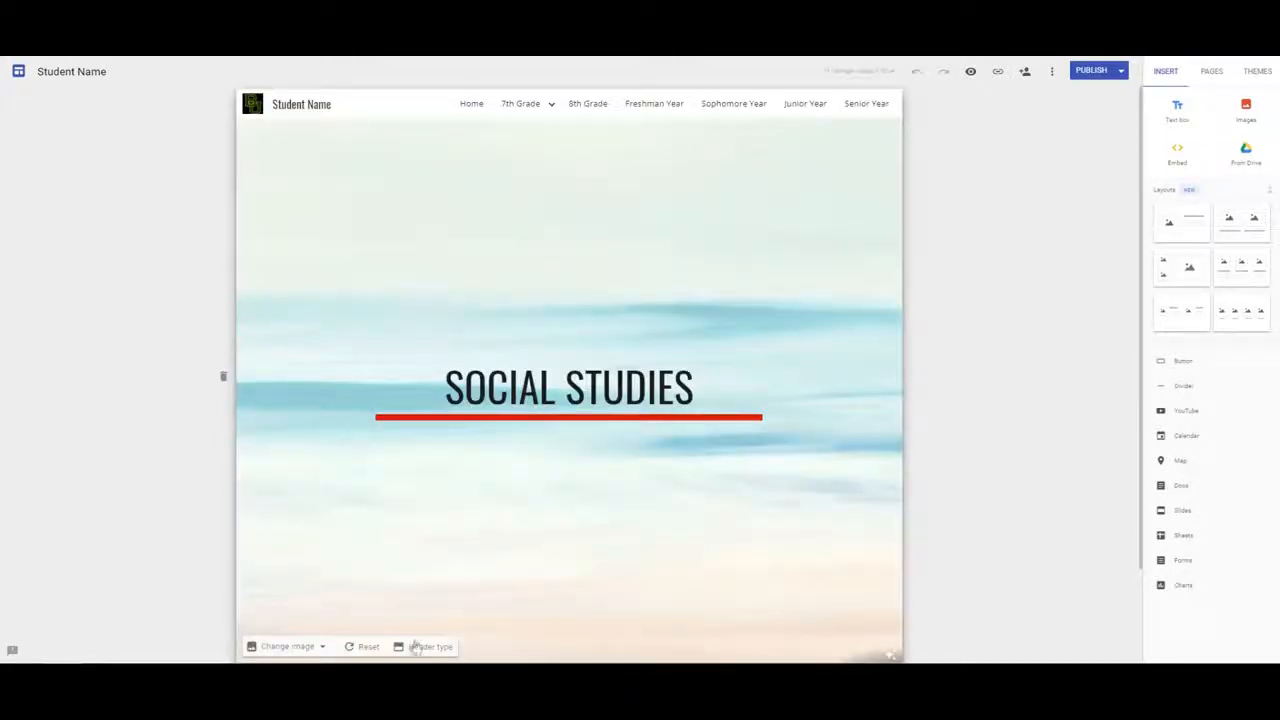
{"action": "left_click", "coordinate": [415, 650]}
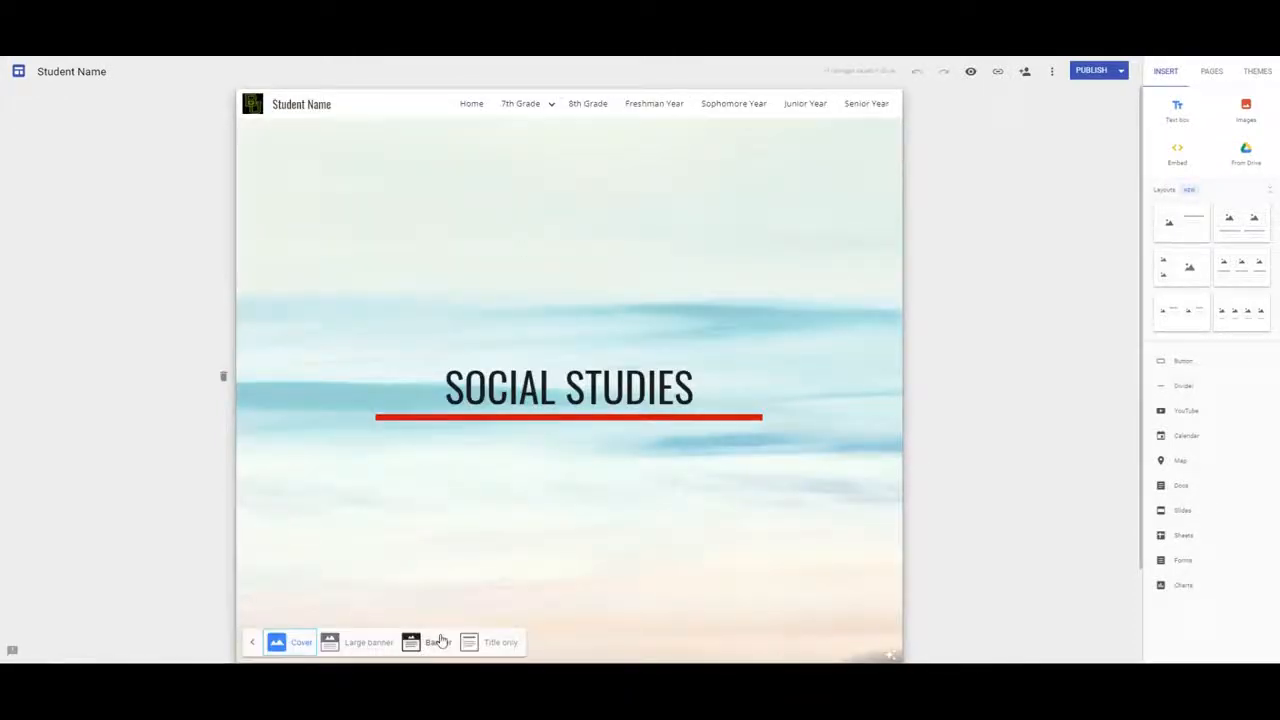
{"action": "left_click", "coordinate": [432, 646]}
{"action": "left_click", "coordinate": [466, 314]}
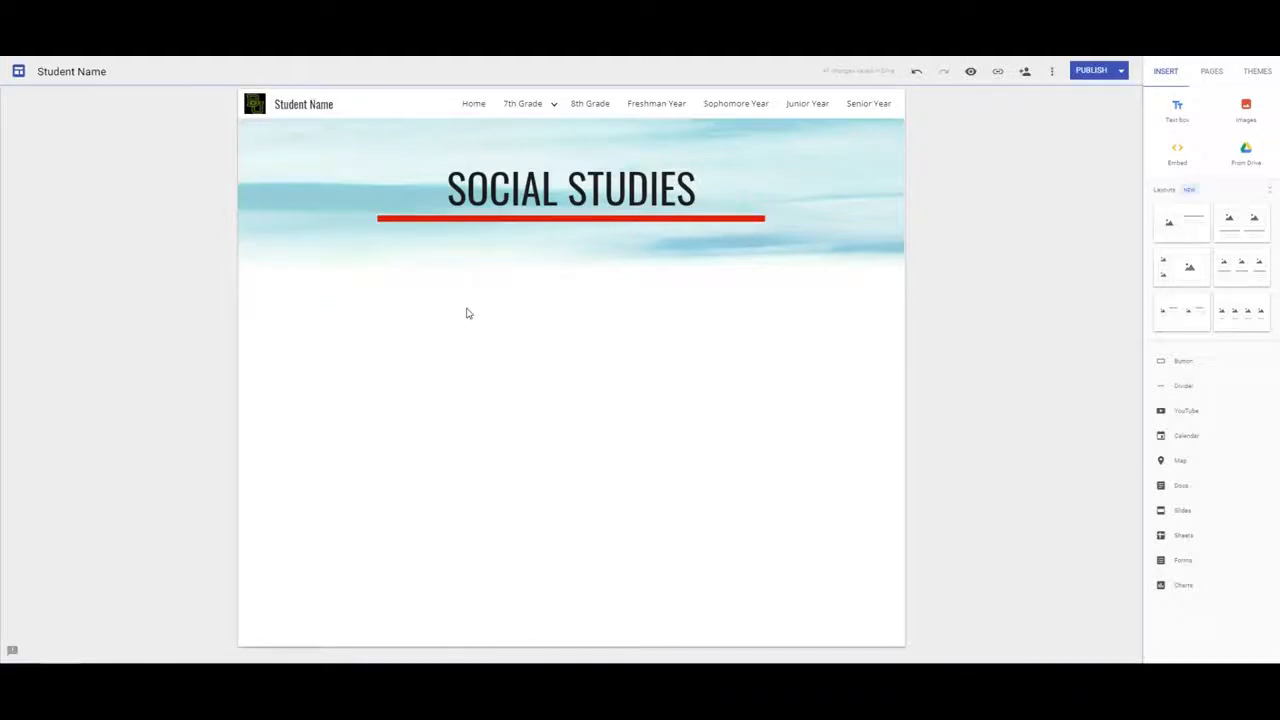
{"action": "double_click", "coordinate": [527, 314]}
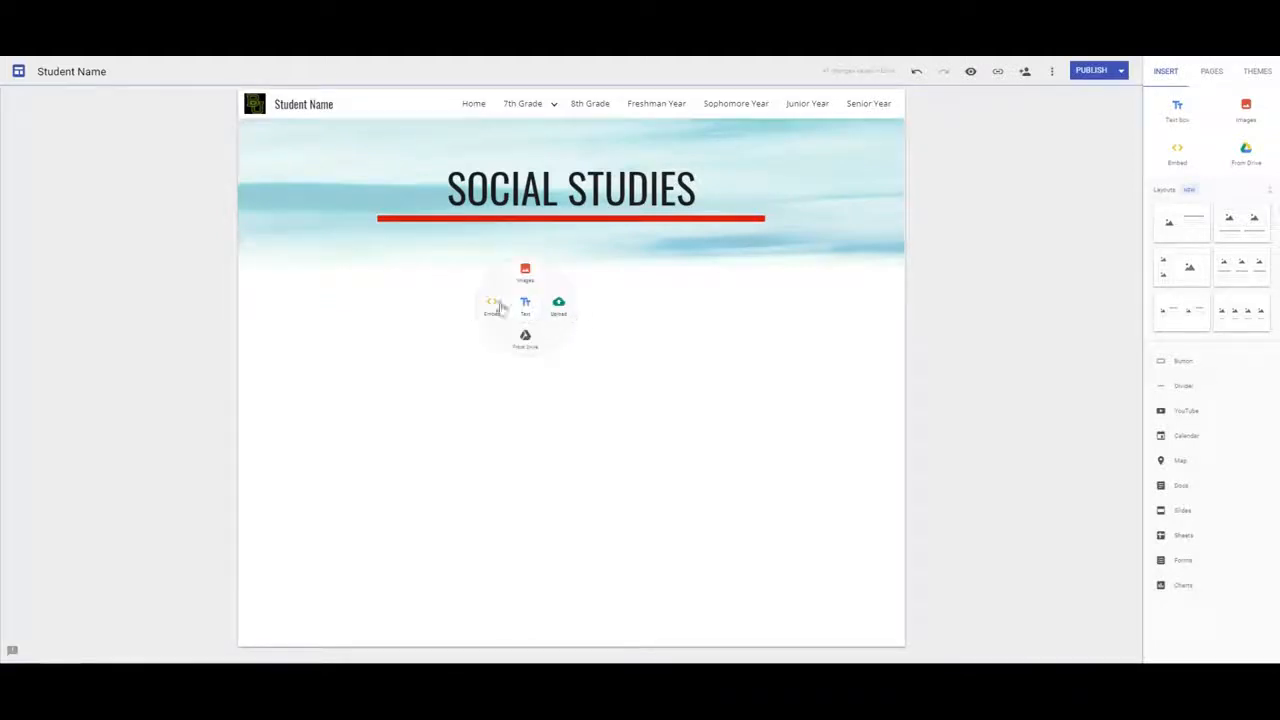
{"action": "left_click", "coordinate": [492, 306]}
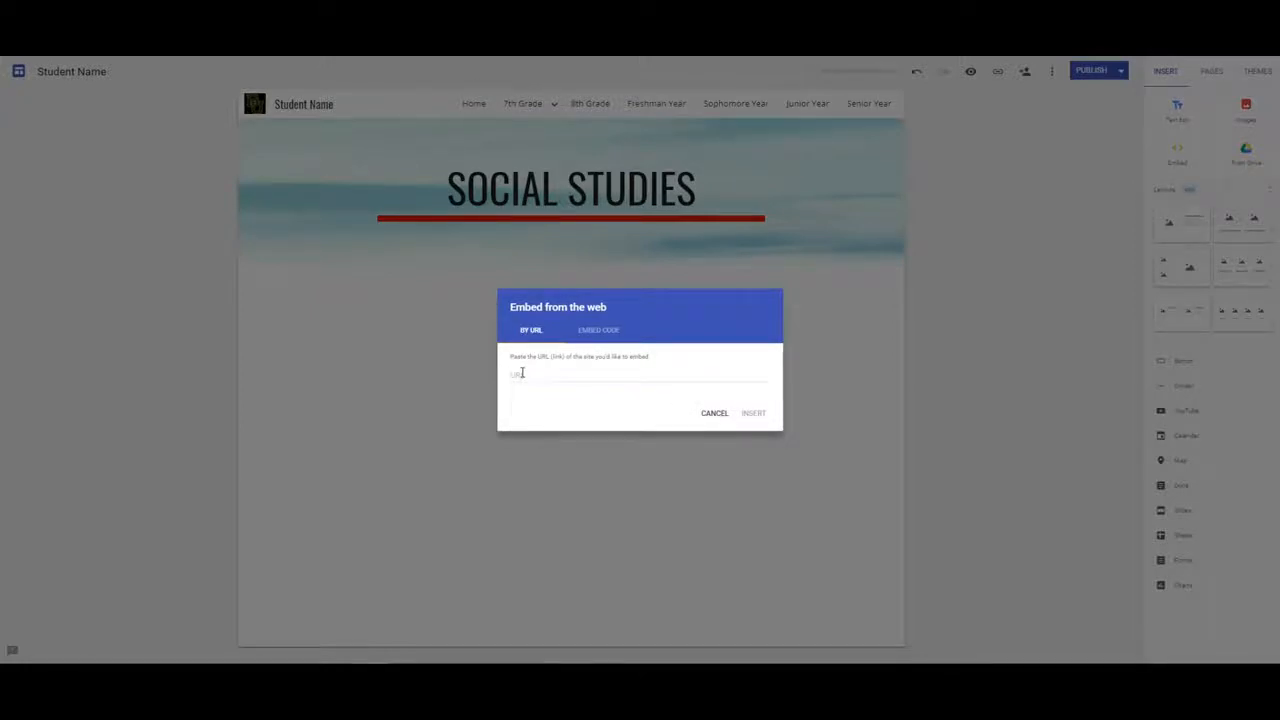
{"action": "right_click", "coordinate": [521, 372]}
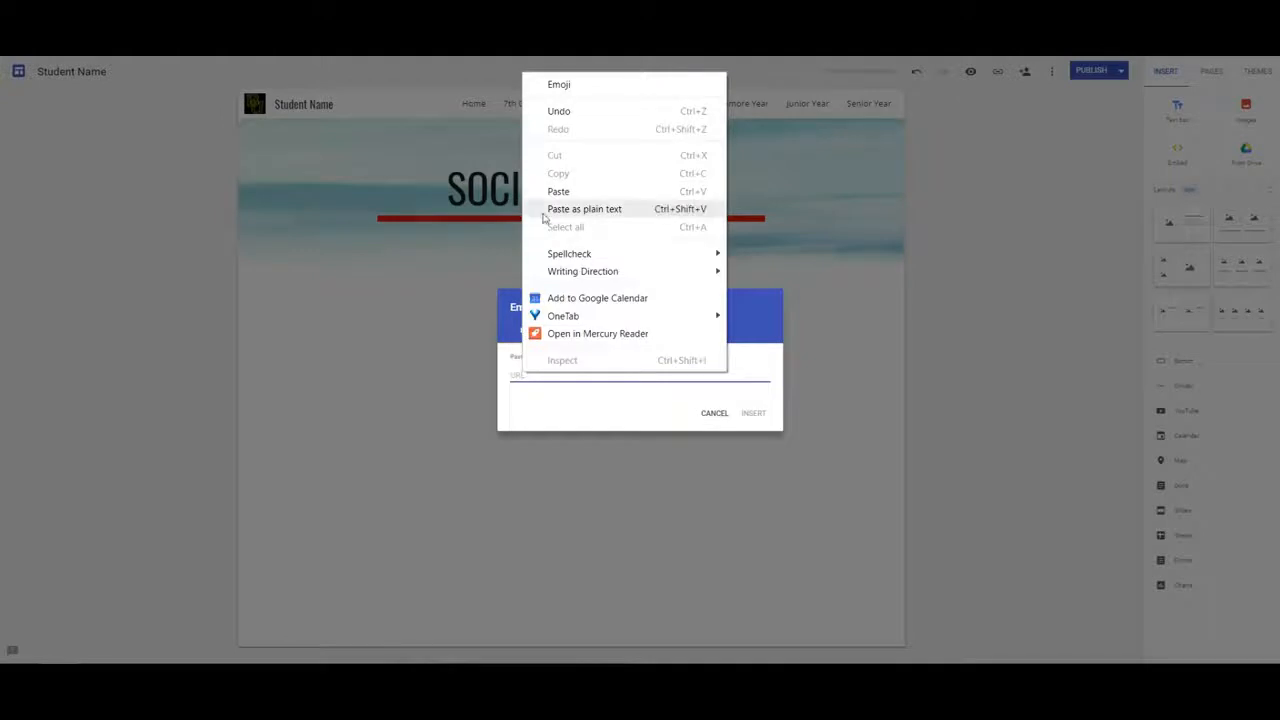
{"action": "left_click", "coordinate": [547, 211]}
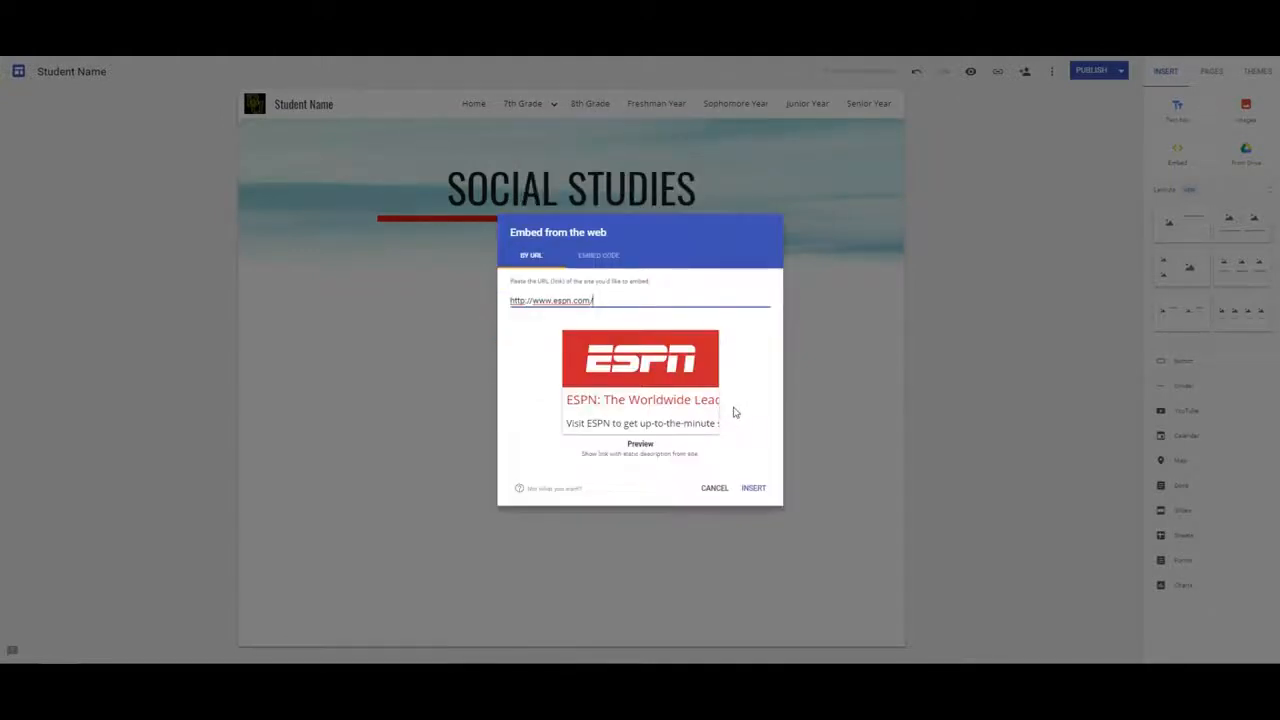
{"action": "left_click", "coordinate": [757, 488]}
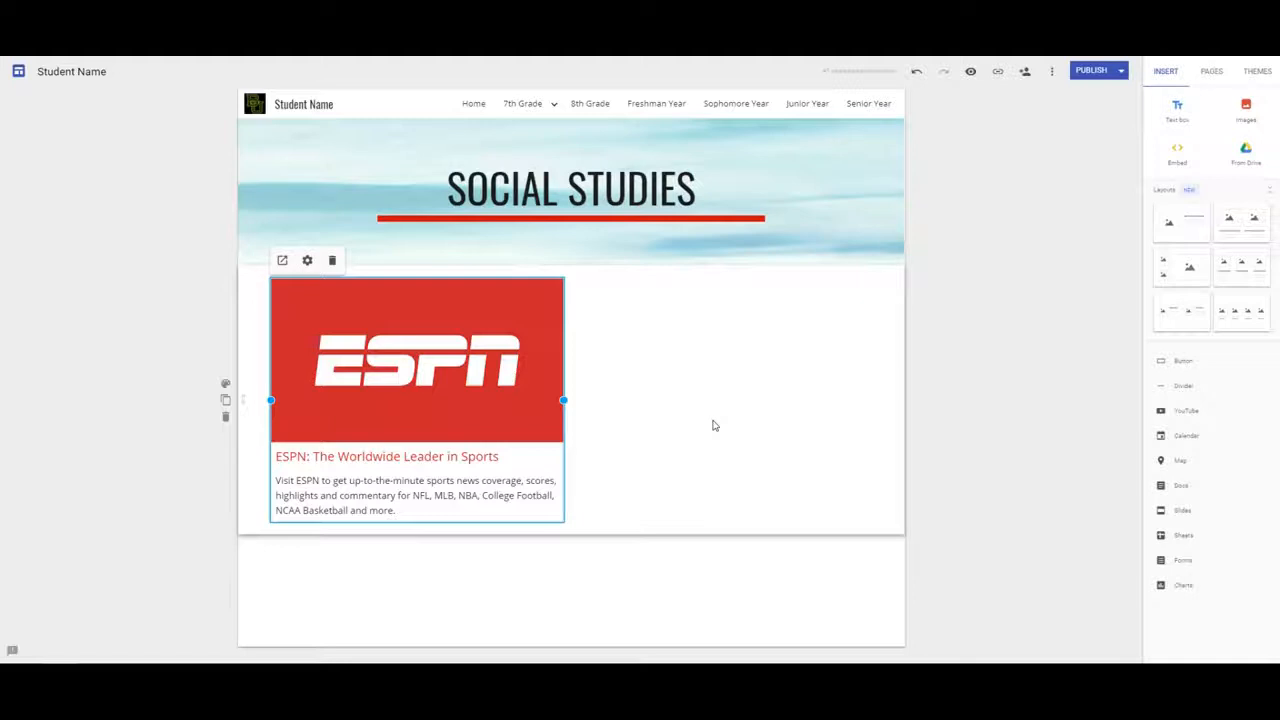
{"action": "key", "text": "Delete"}
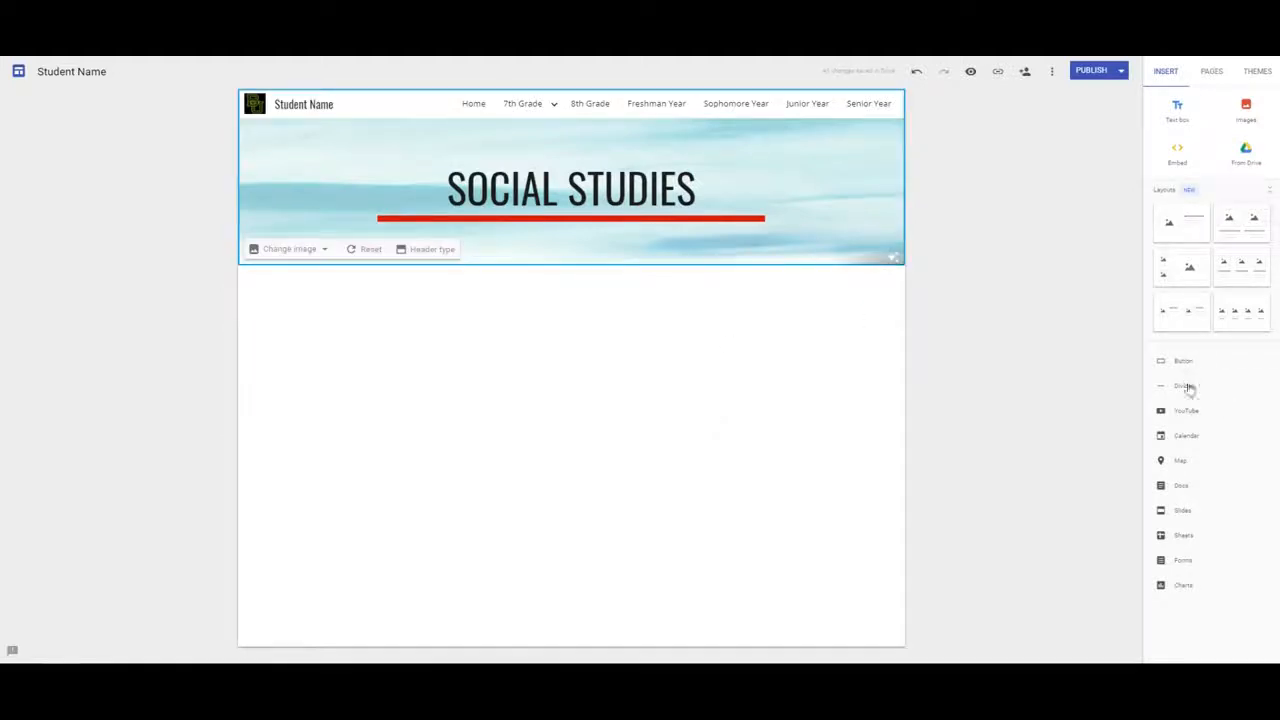